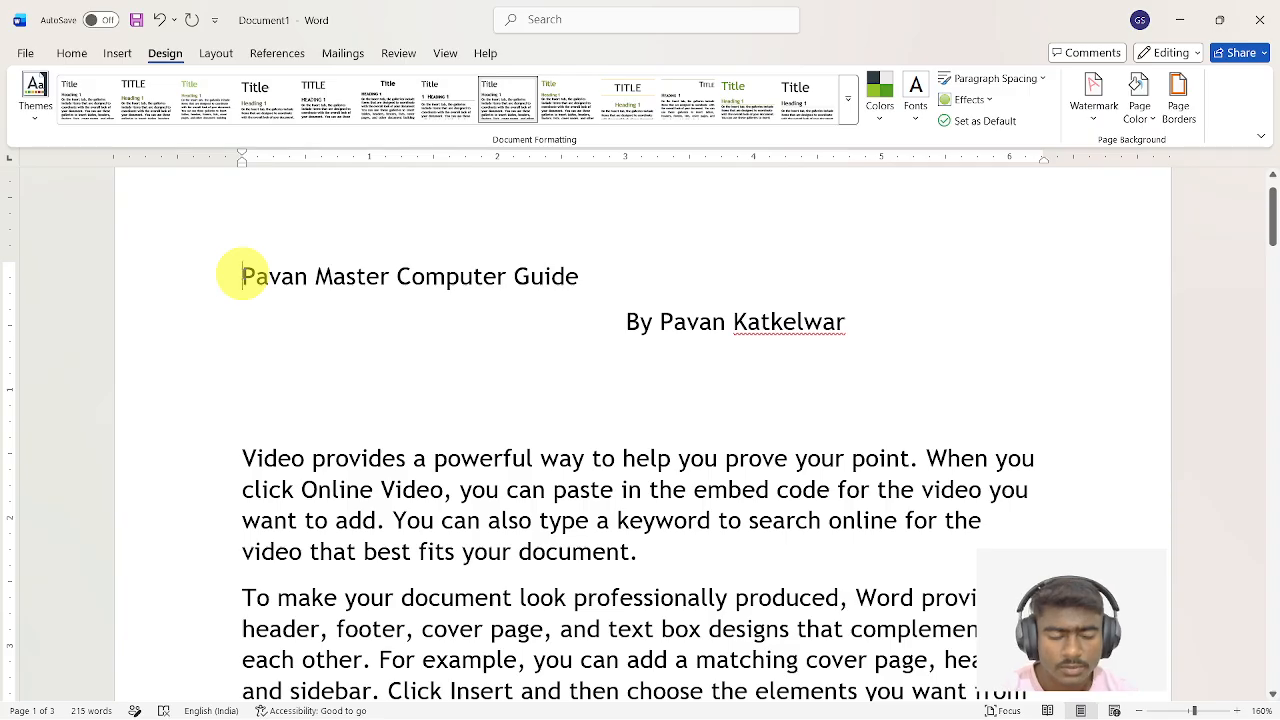
Justify all the text in the document.
key(ctrl+a)
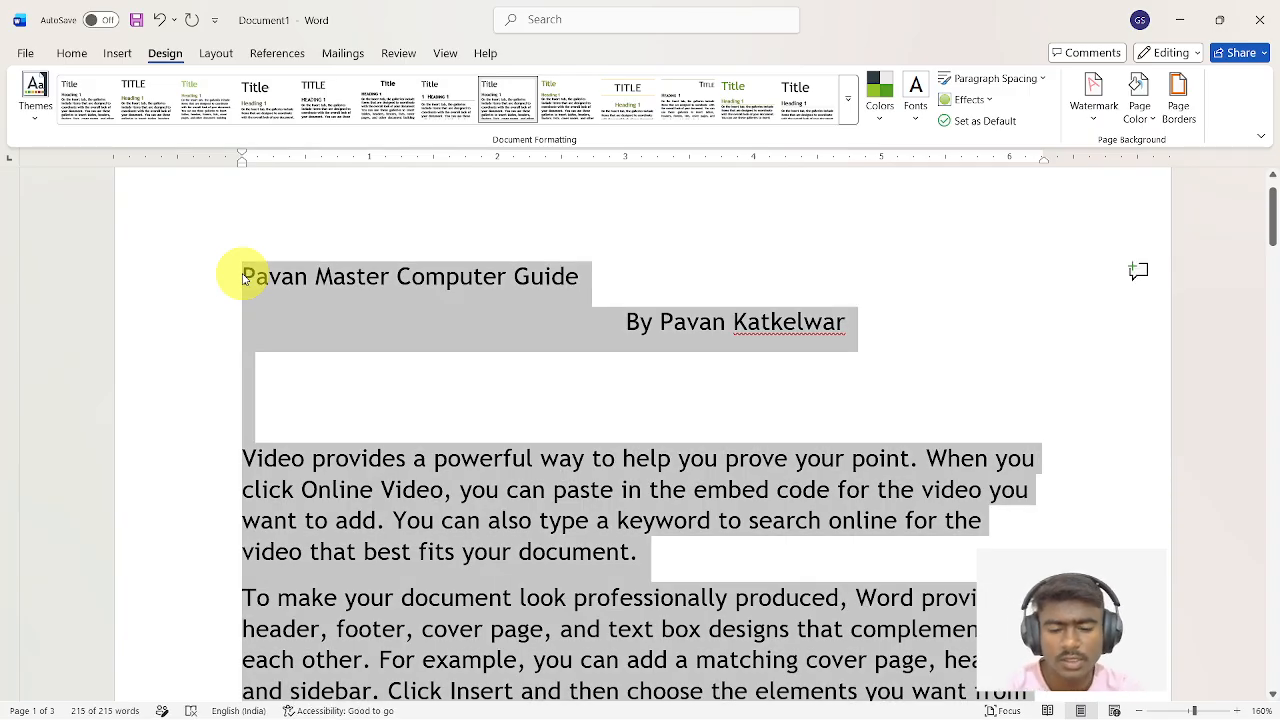
key(ctrl+j)
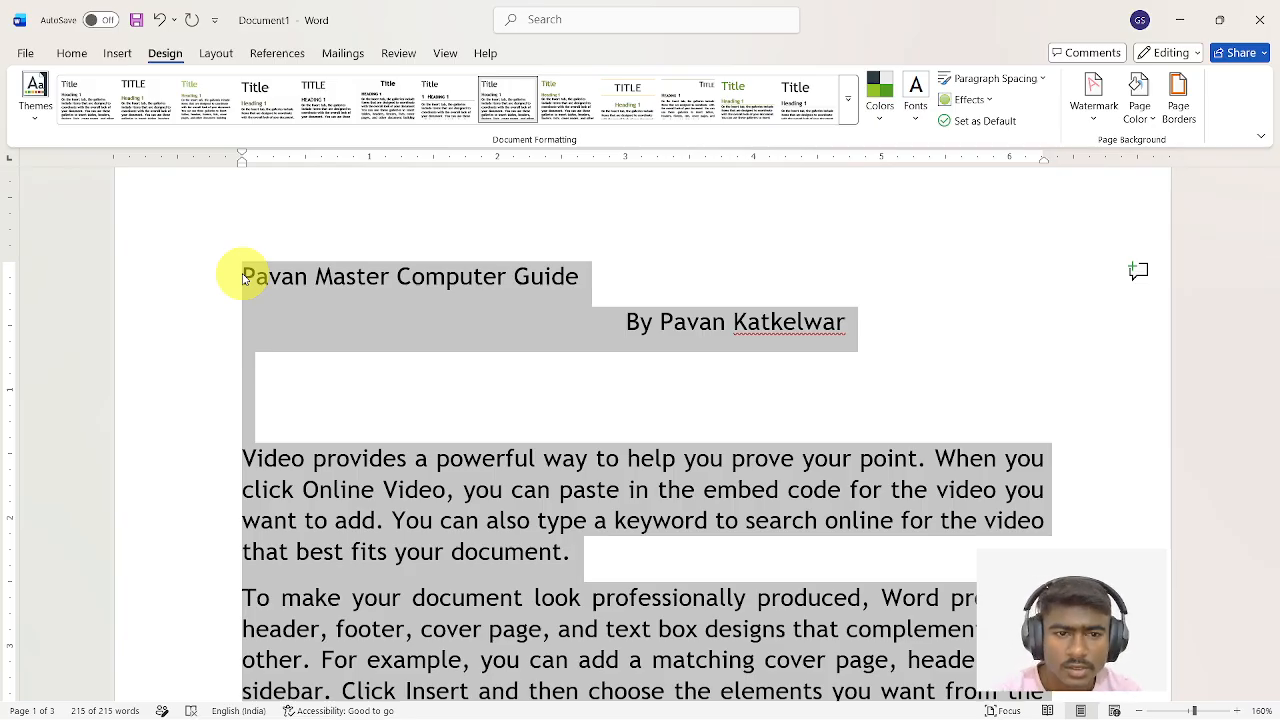
click(293, 294)
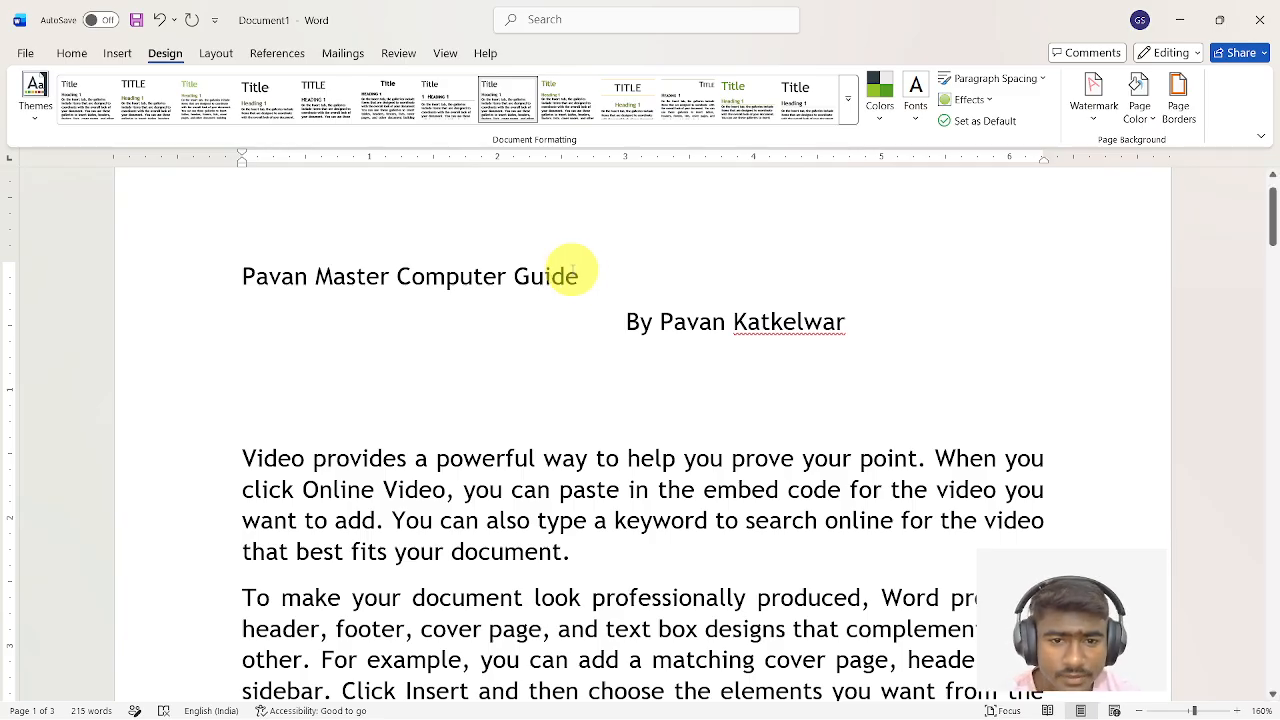
Give the document's title line the red outlined text effect.
click(226, 277)
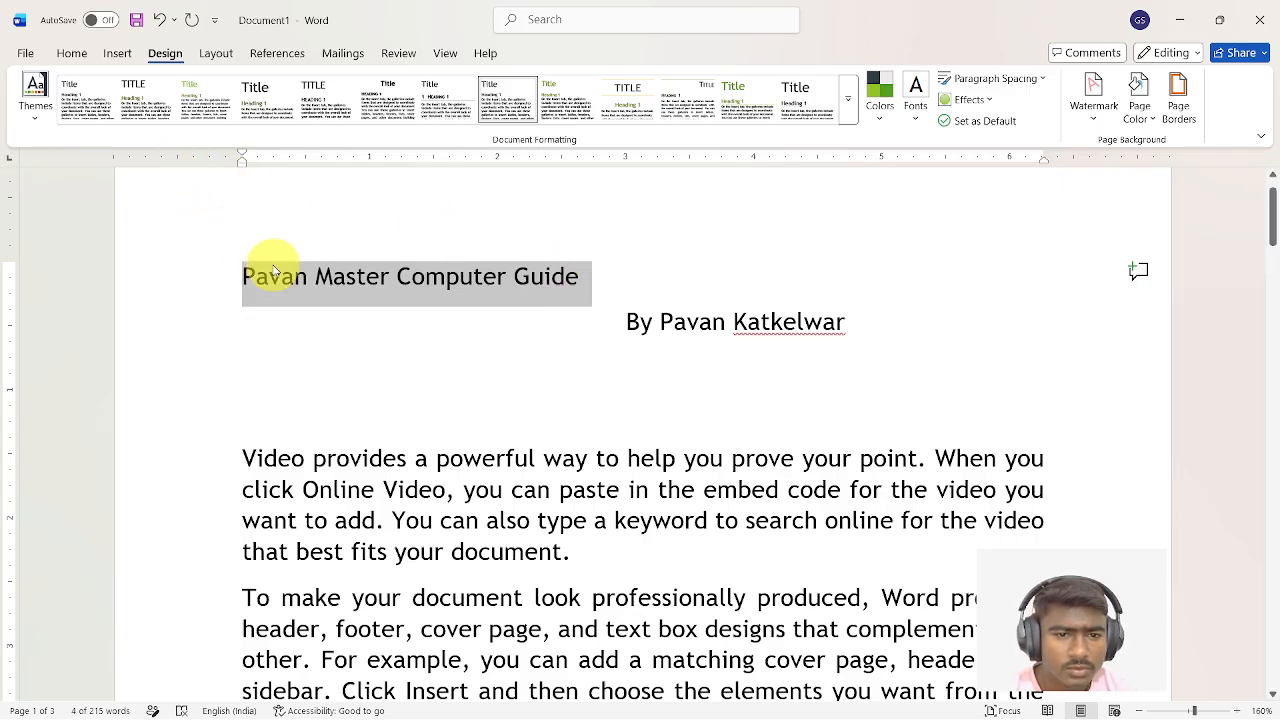
click(78, 53)
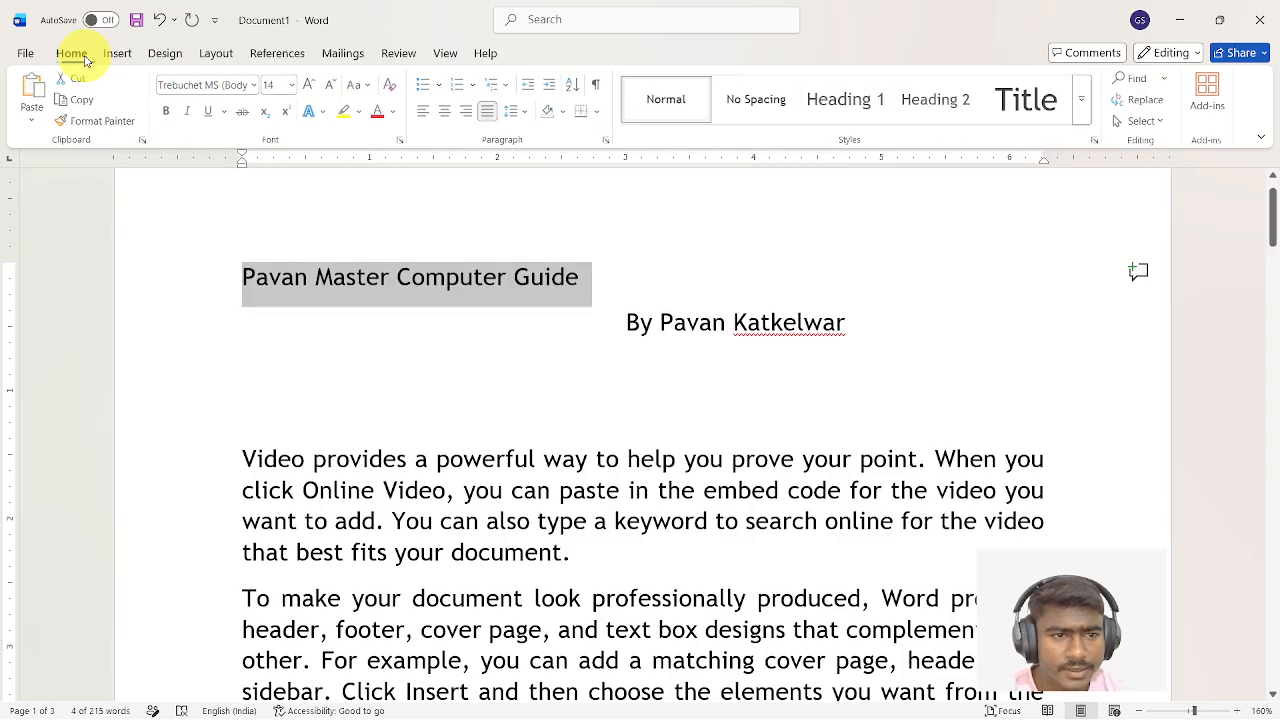
click(313, 111)
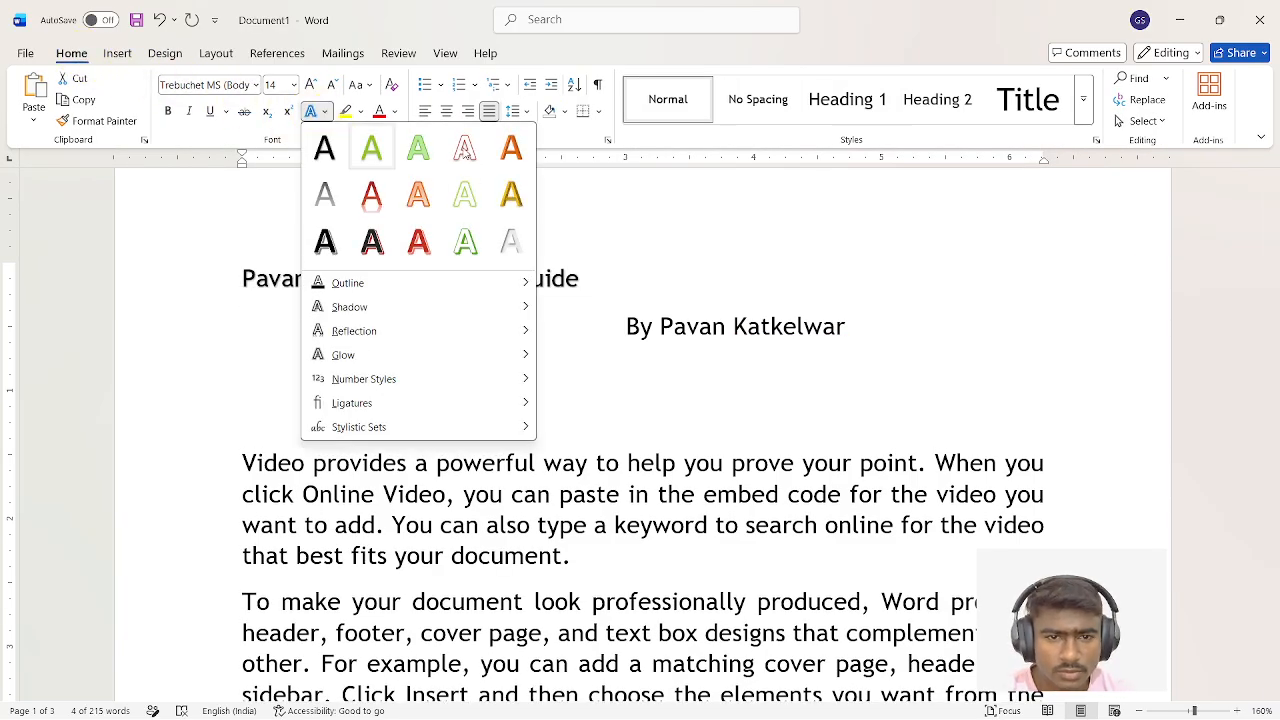
click(465, 152)
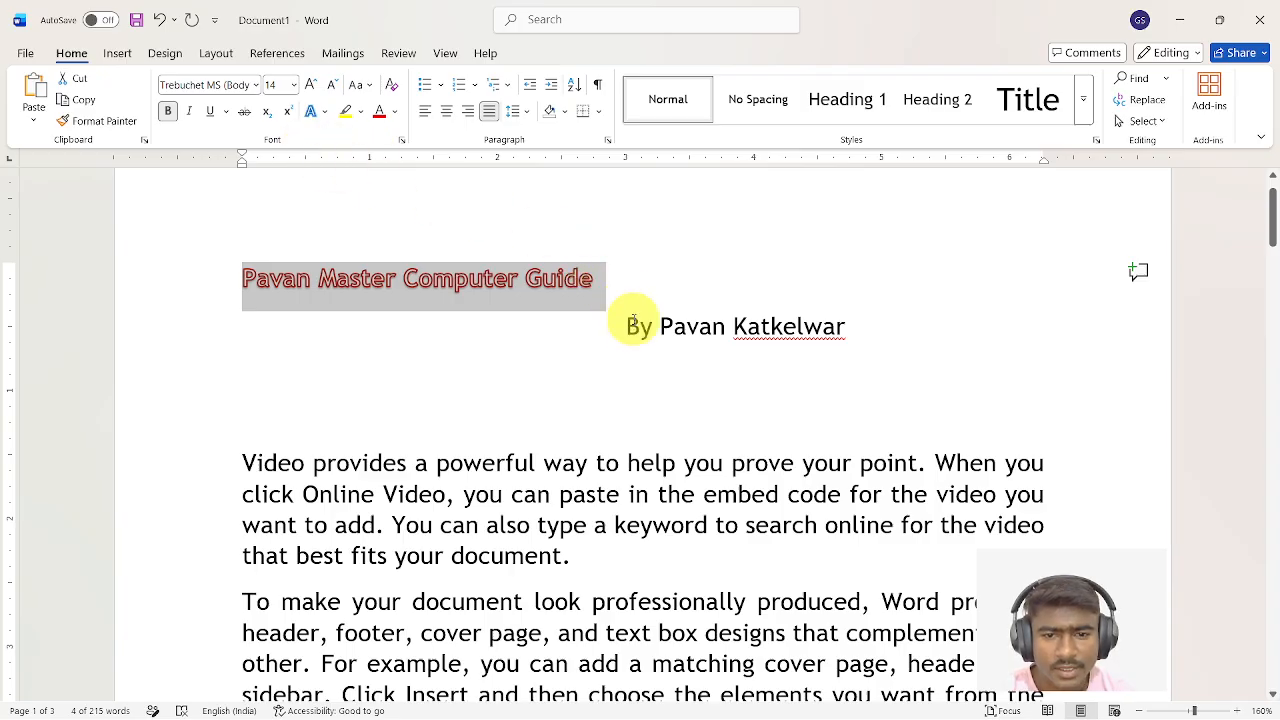
Make the author line below the title bold.
drag(628, 326, 794, 346)
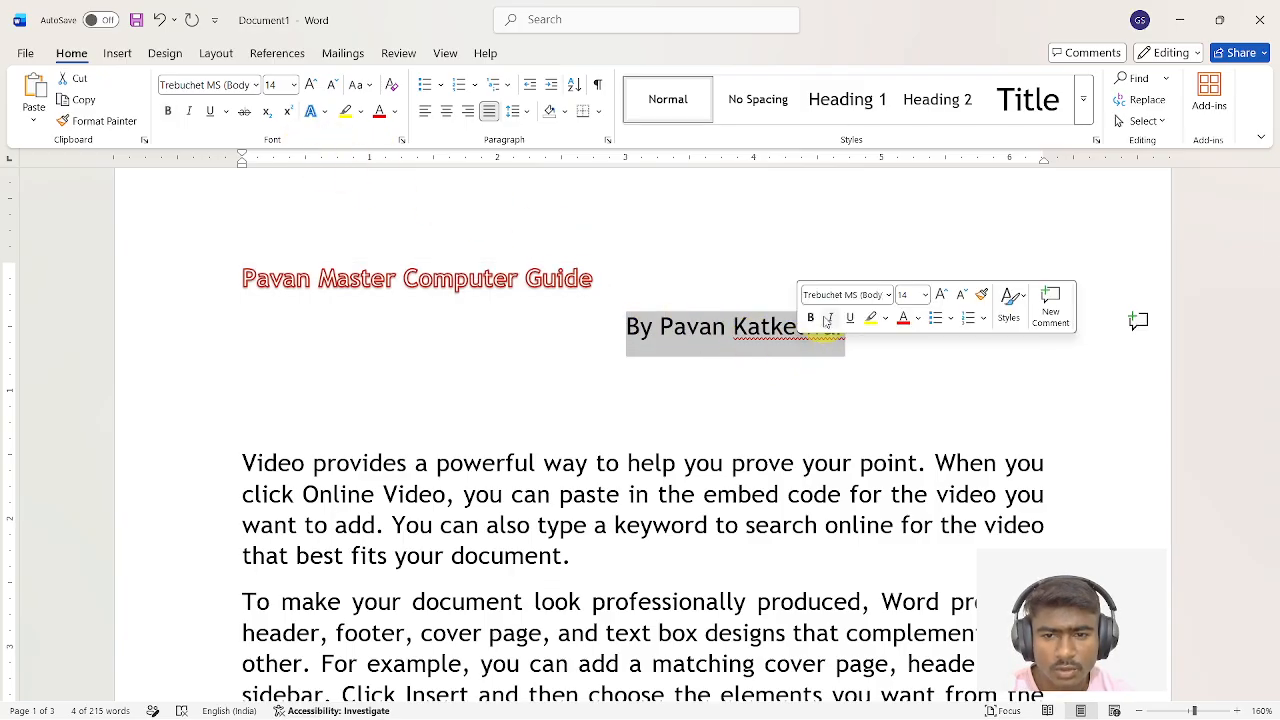
click(810, 318)
click(702, 335)
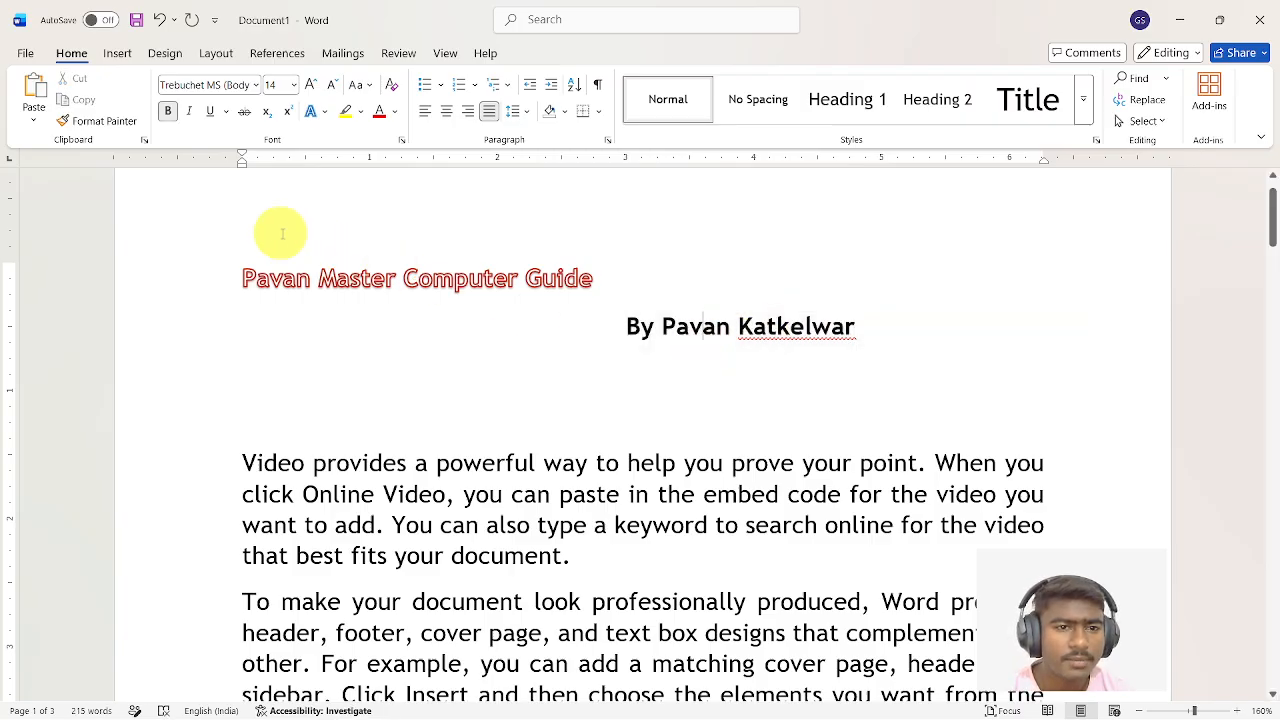
Apply the Banded theme to the document and use the built-in style set listed just before Word 2003.
click(165, 55)
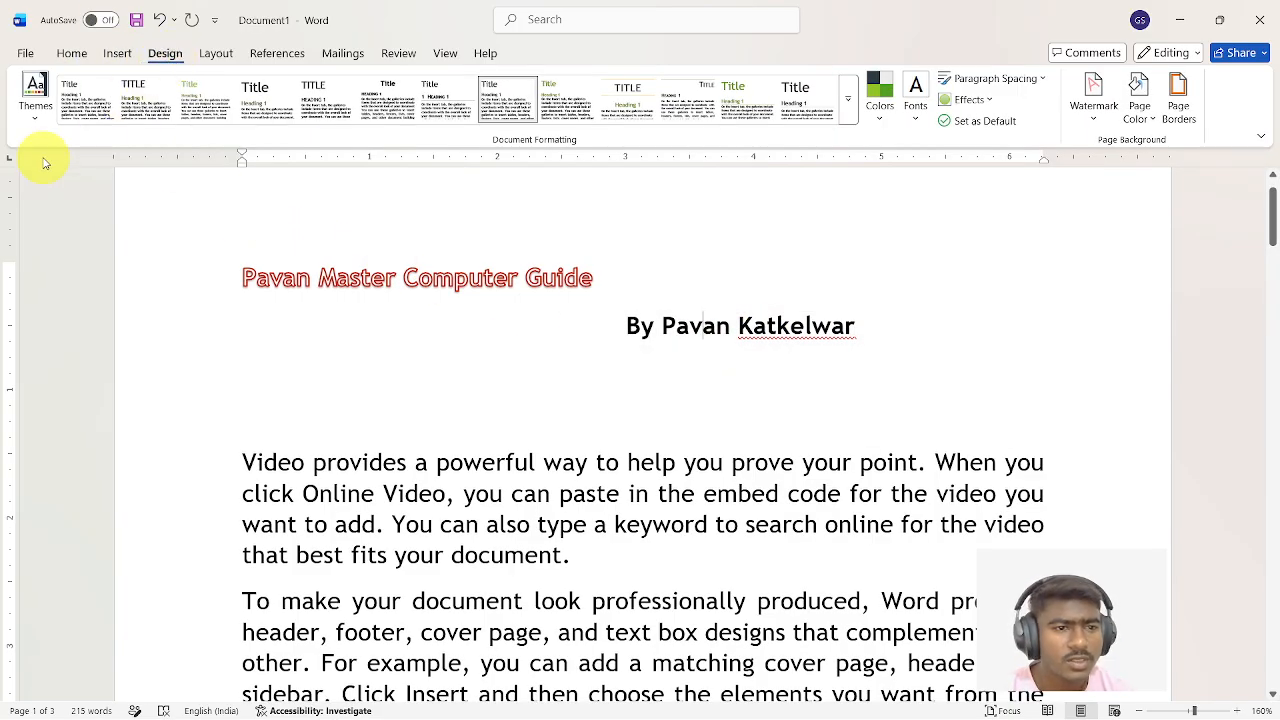
click(35, 95)
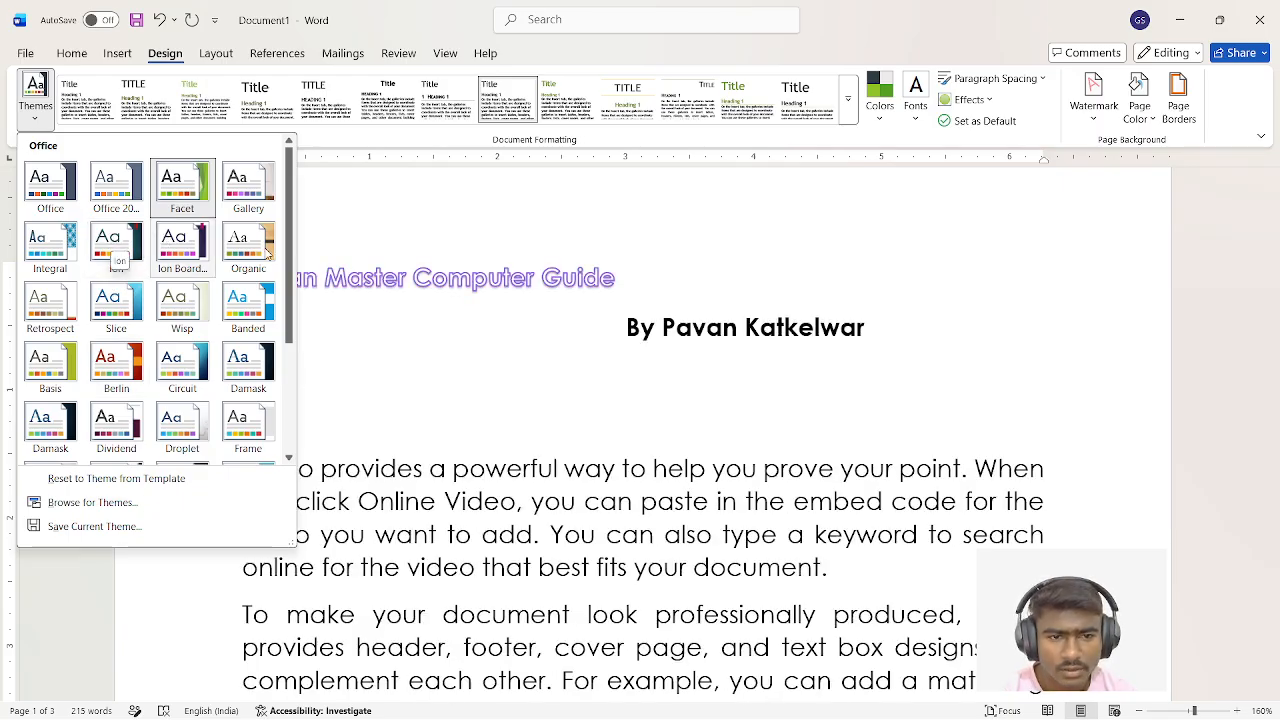
click(253, 307)
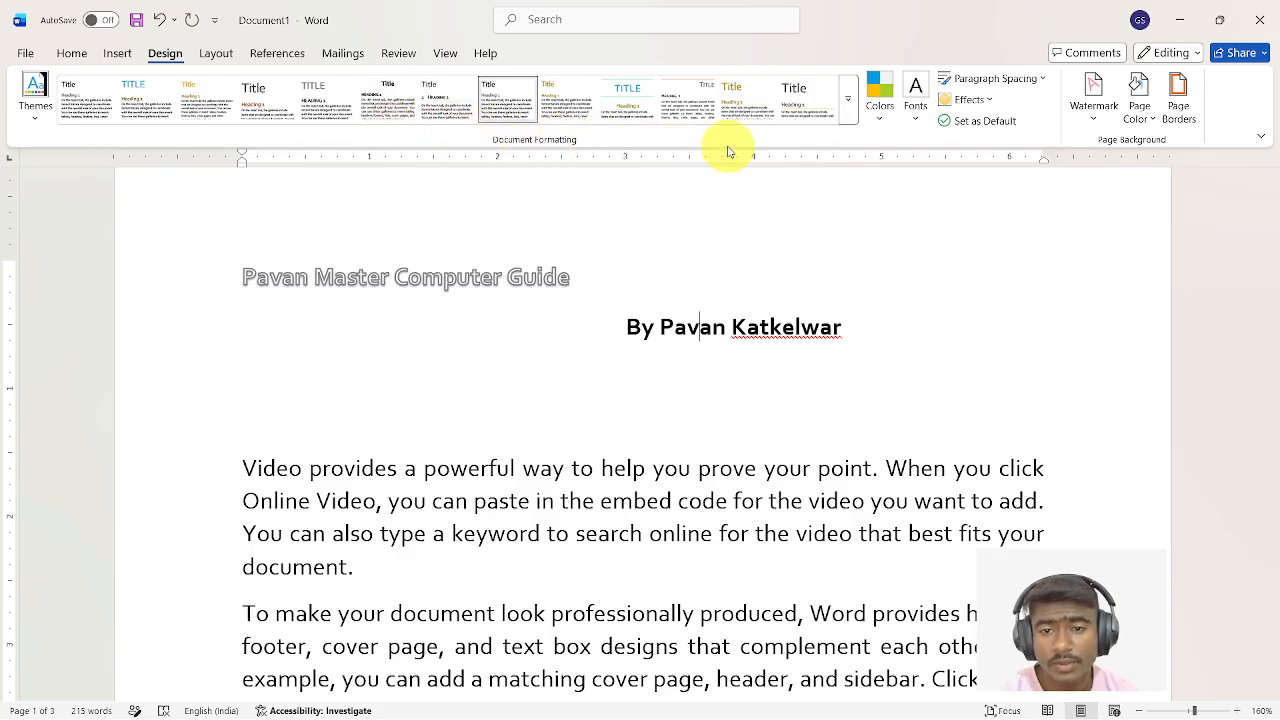
click(847, 103)
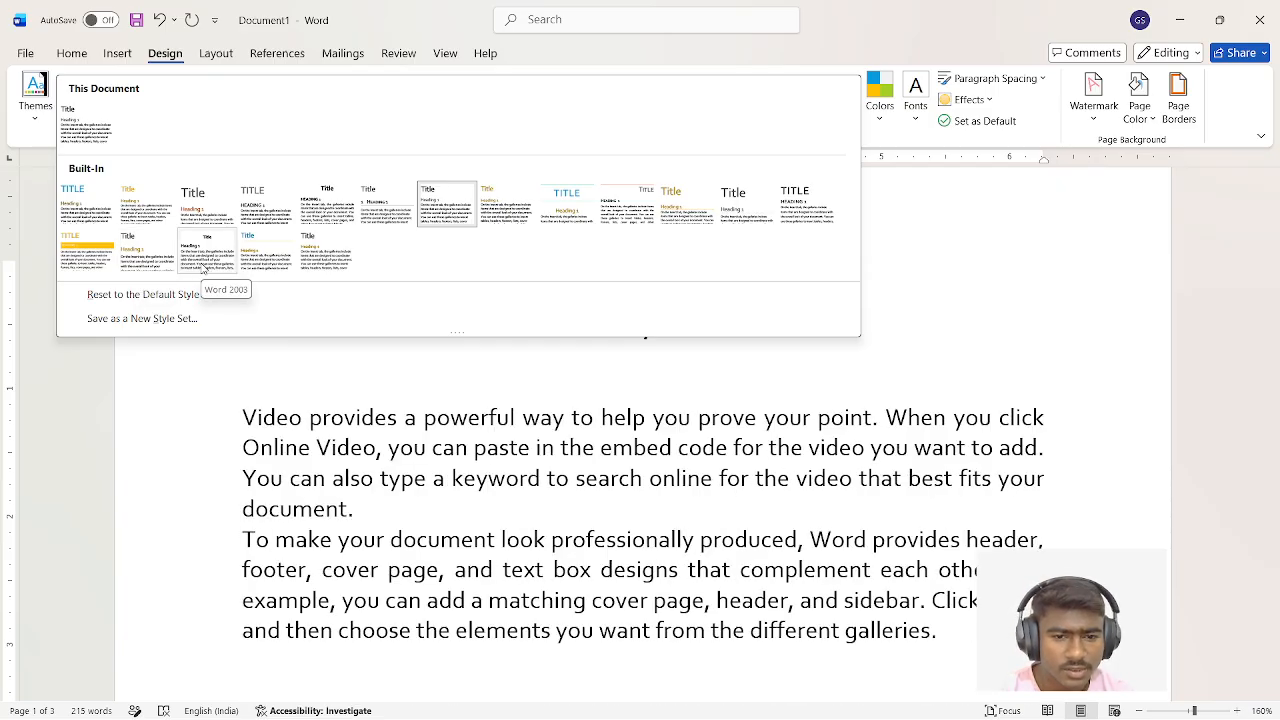
click(150, 258)
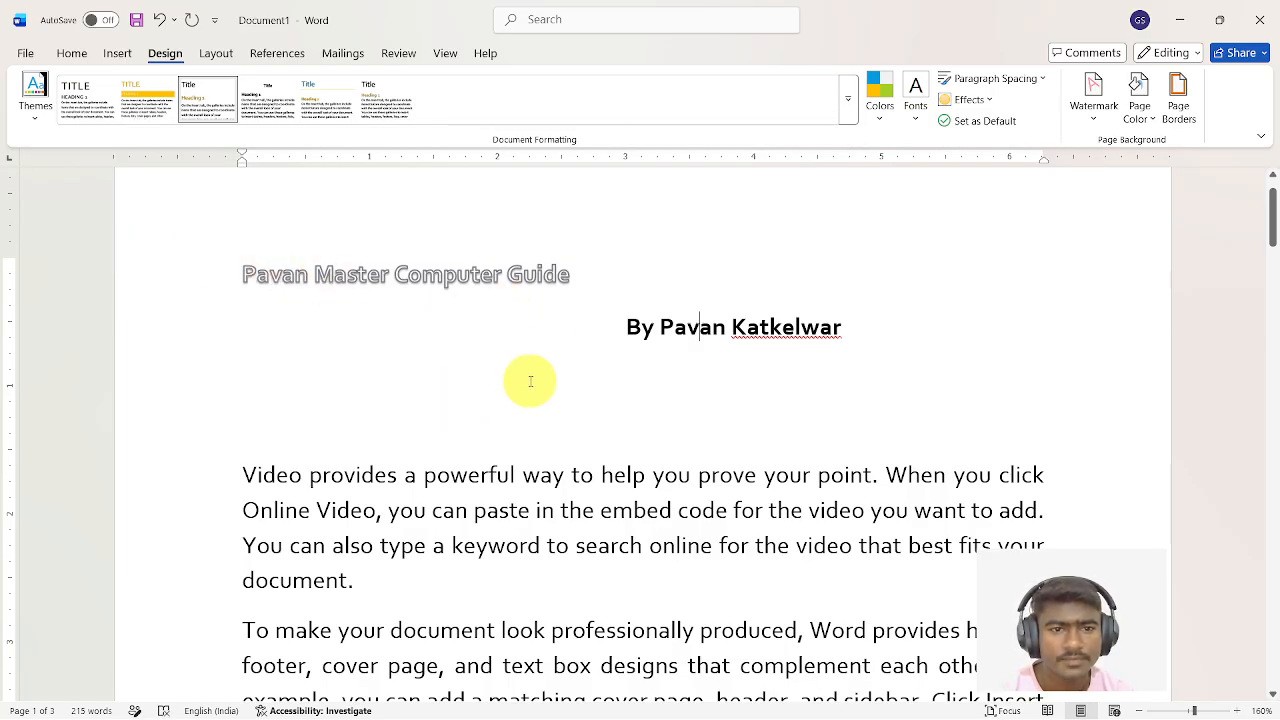
Apply the Red Violet theme colors to the document.
click(884, 124)
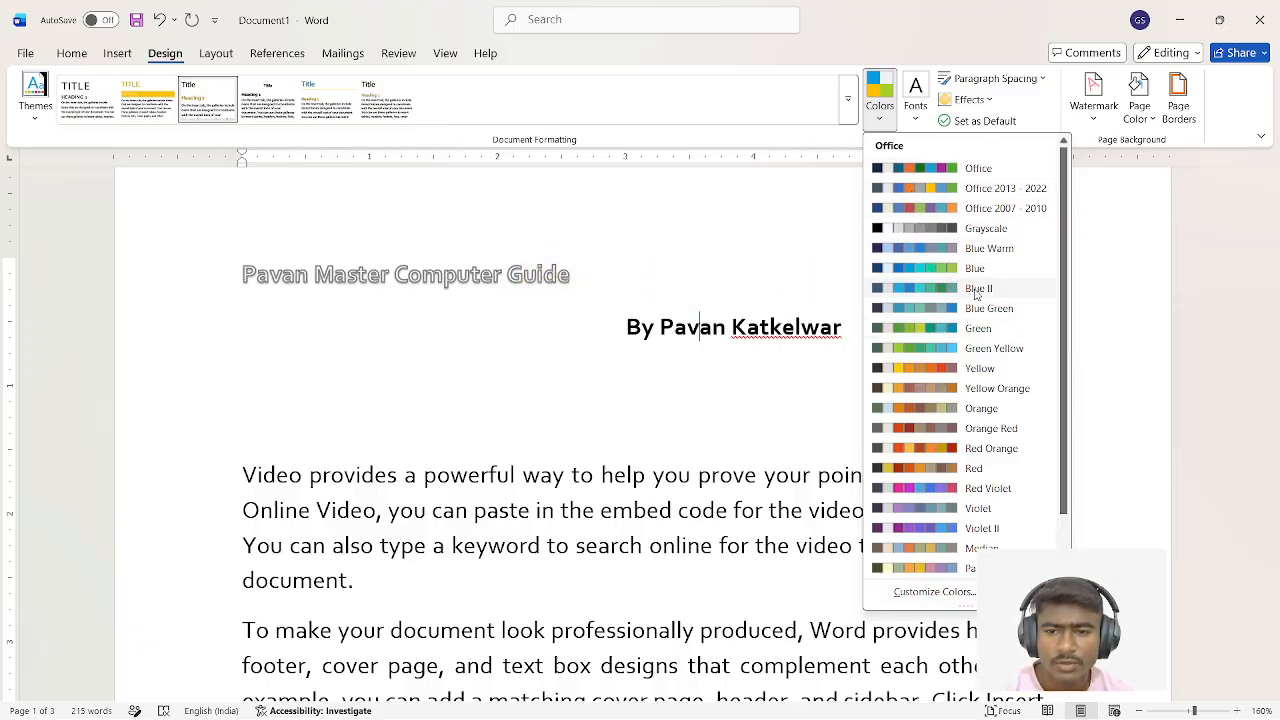
scroll(968, 458, down, 1)
click(948, 428)
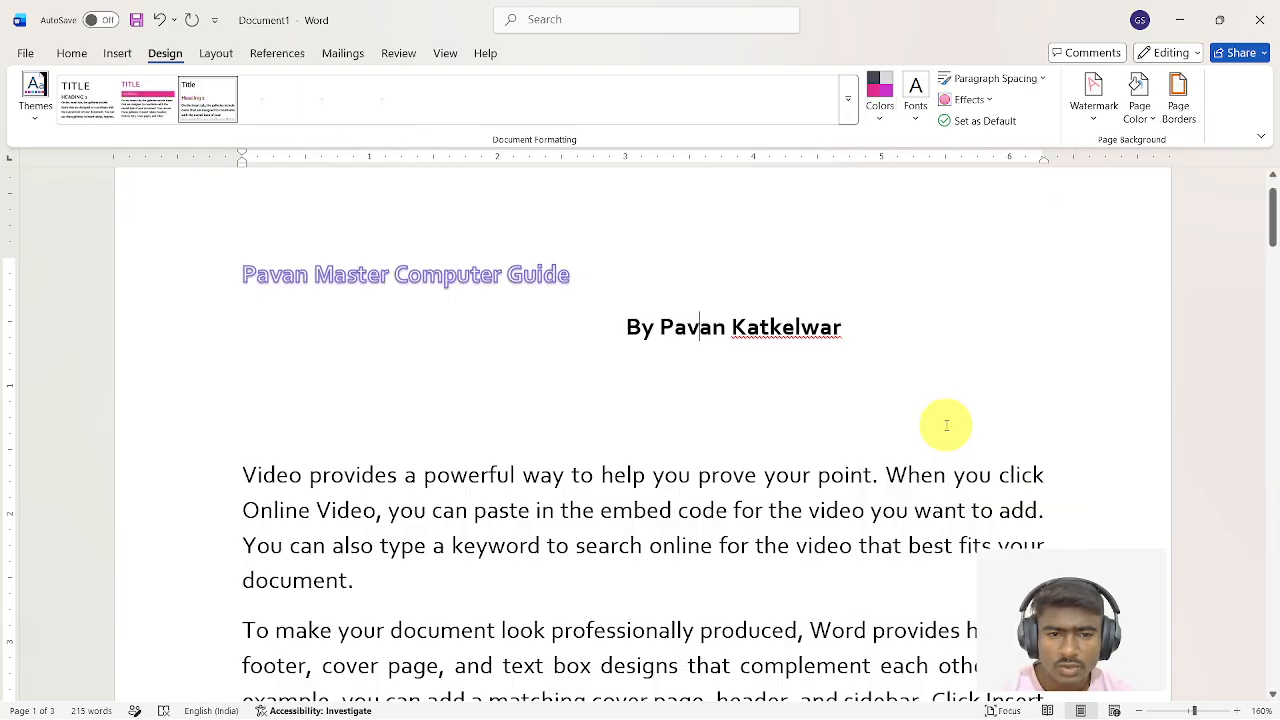
Change the document's theme colors to the muted green and orange Paper set.
click(880, 100)
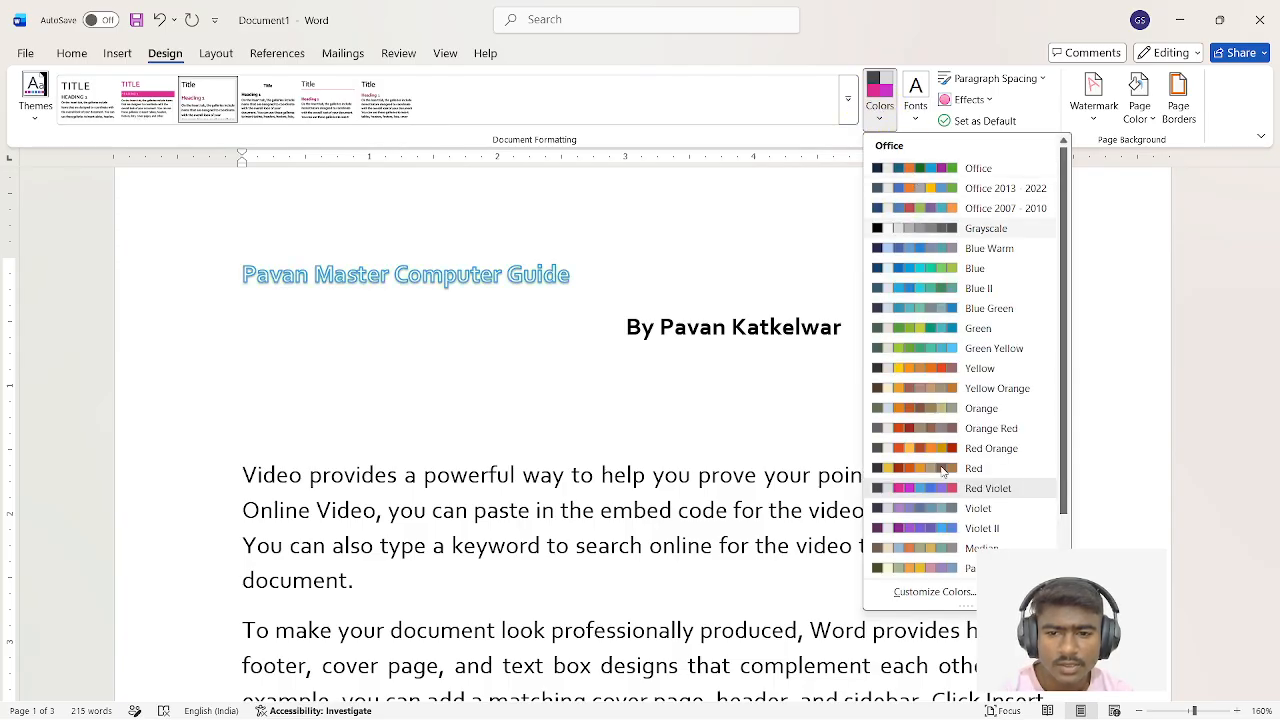
scroll(943, 472, down, 1)
click(943, 508)
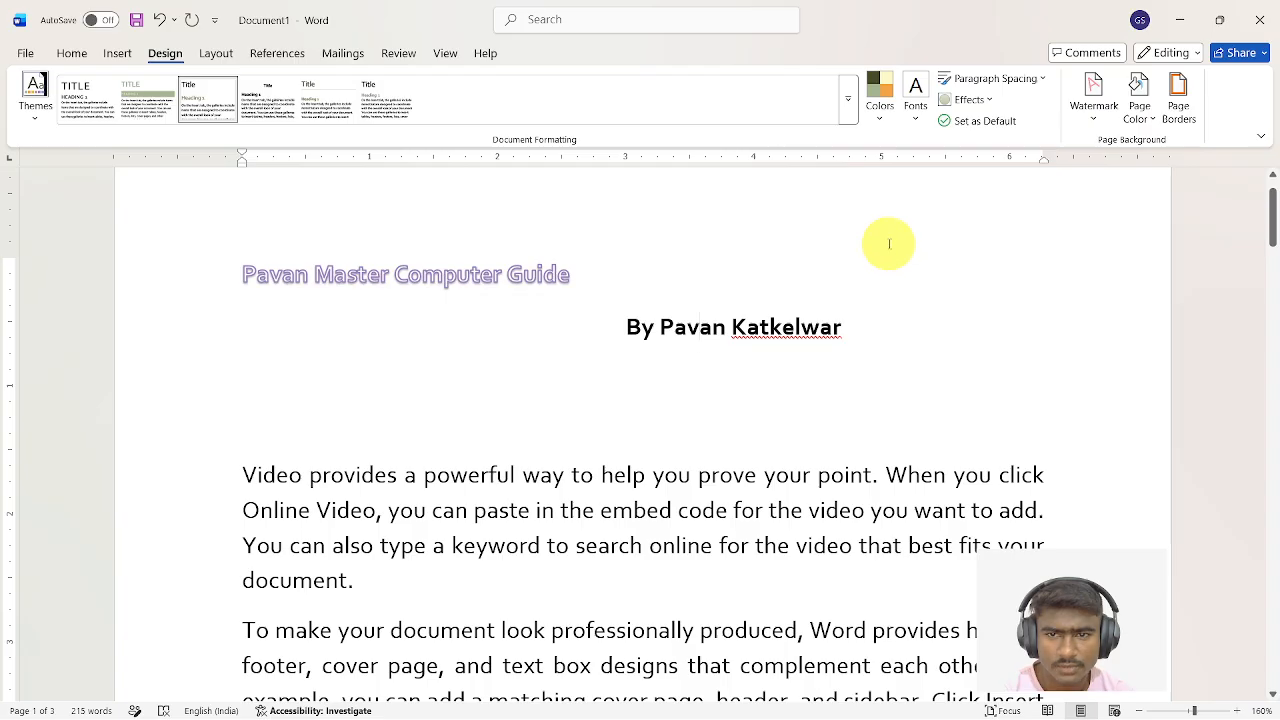
Start a new custom theme font set and choose Cooper Black as its Latin heading font.
click(920, 114)
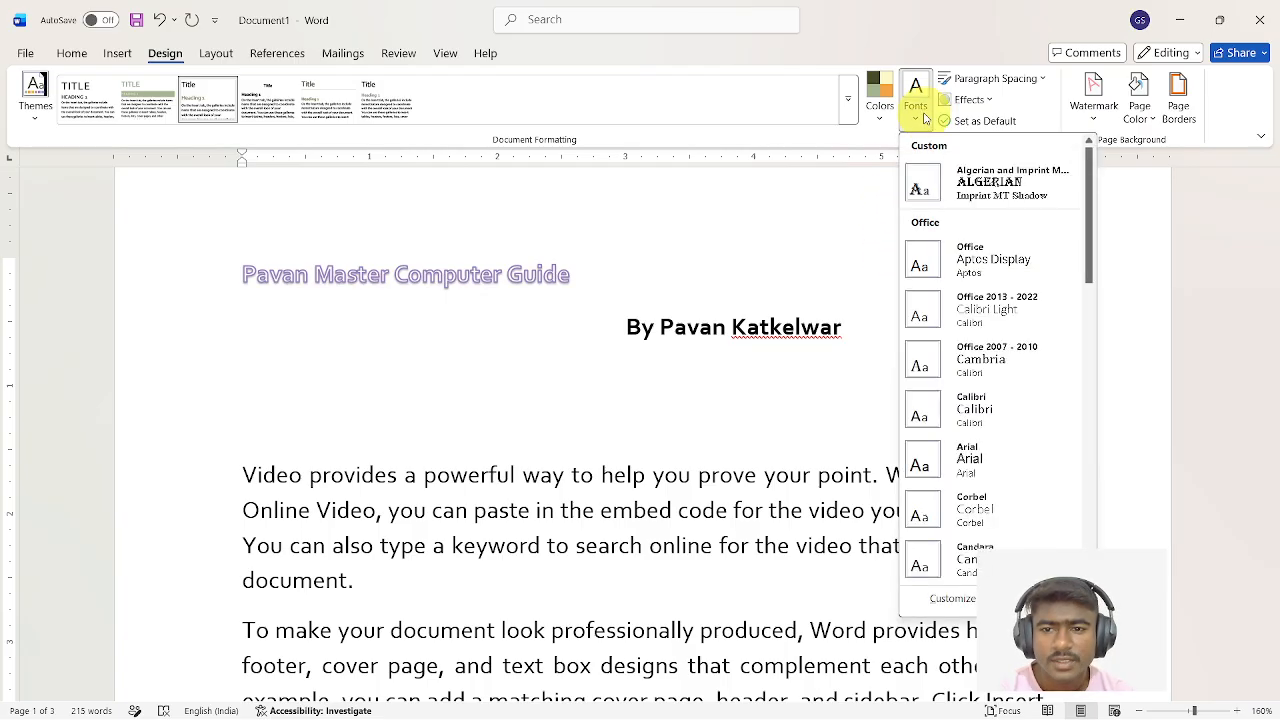
scroll(985, 340, down, 5)
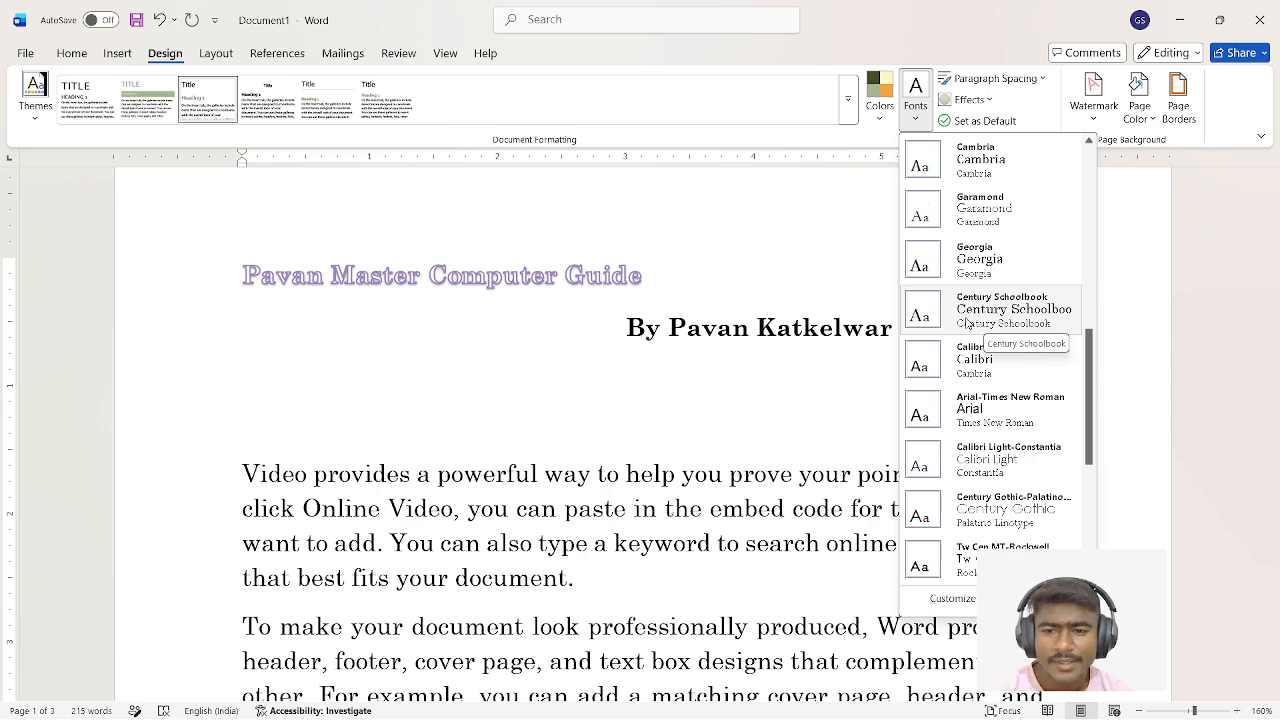
scroll(966, 316, down, 3)
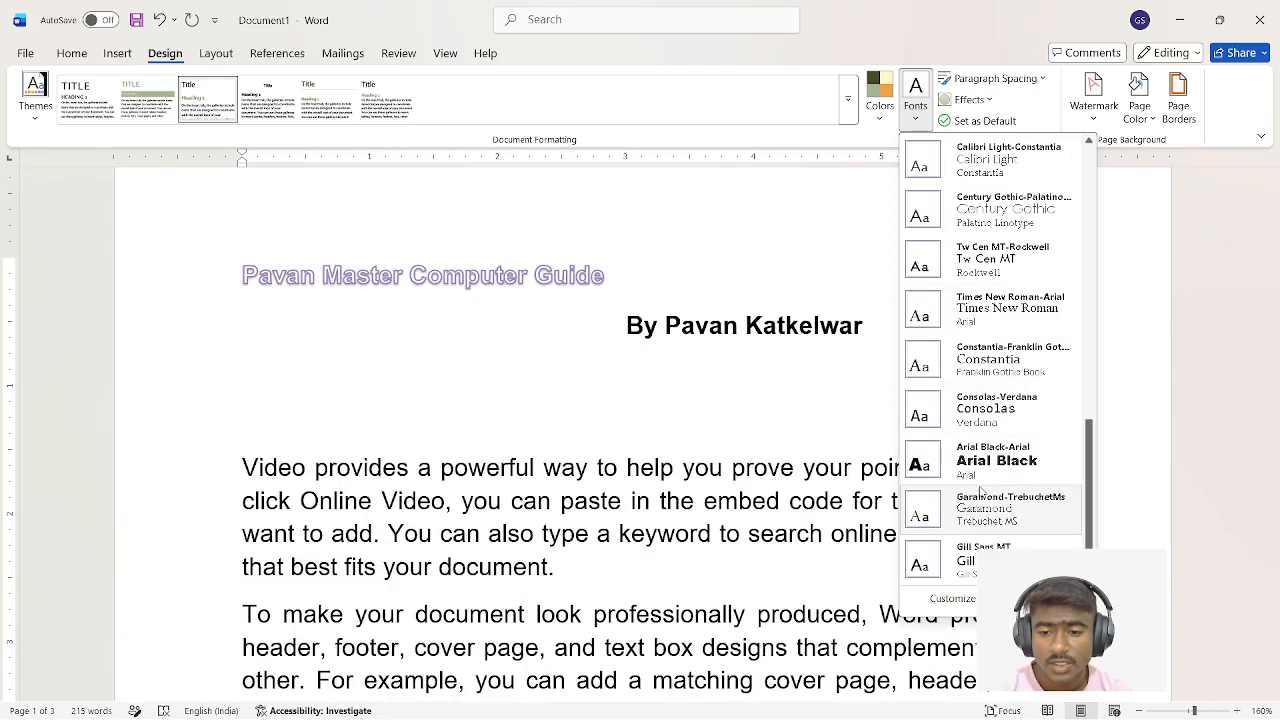
click(960, 600)
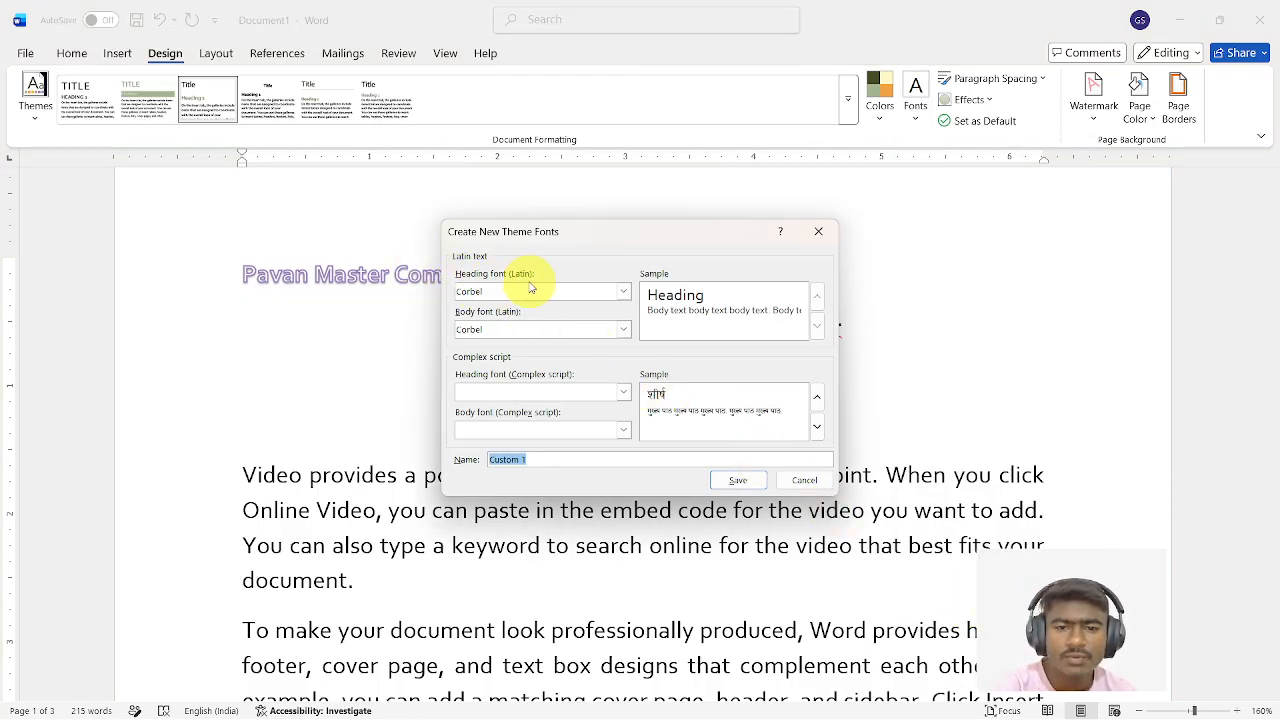
click(590, 291)
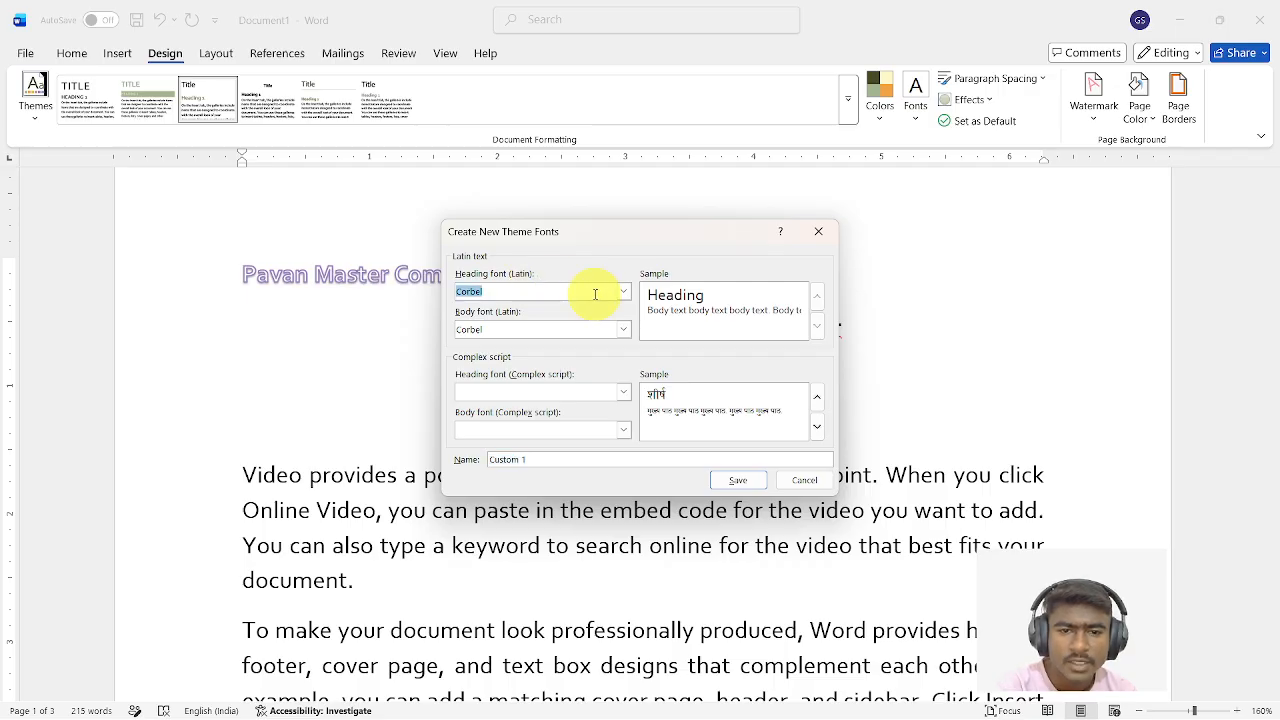
click(622, 295)
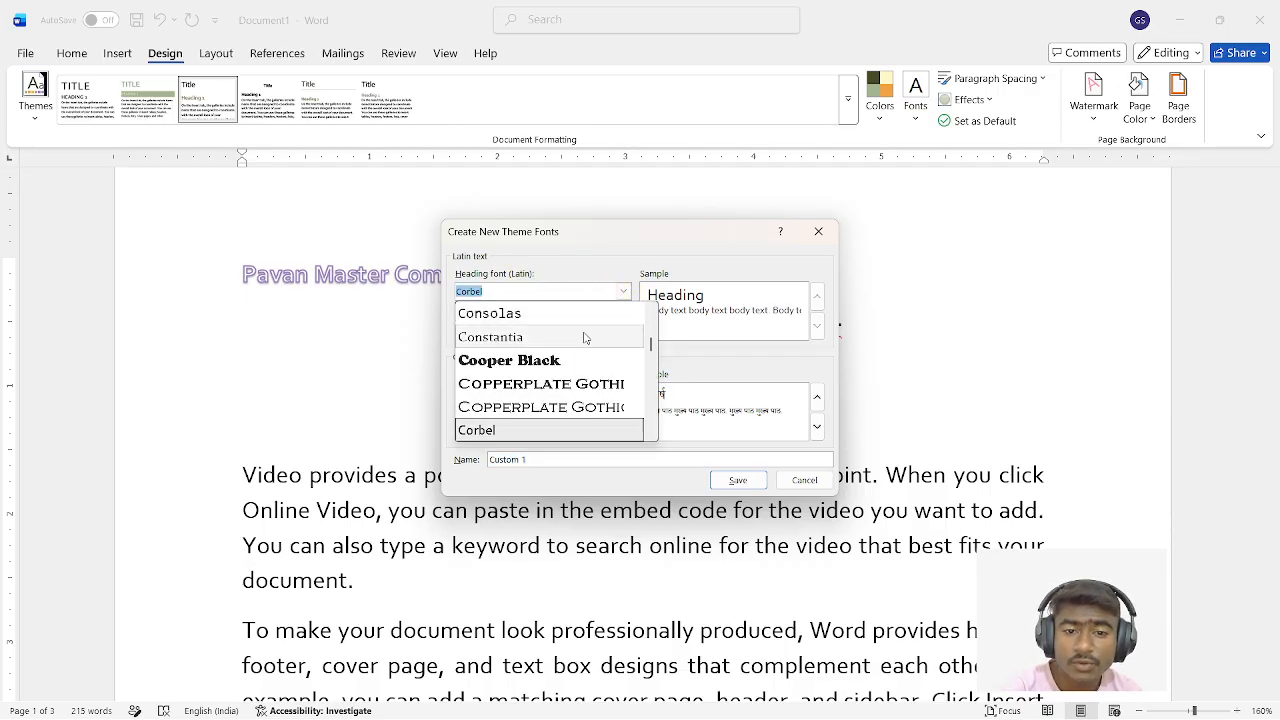
click(558, 362)
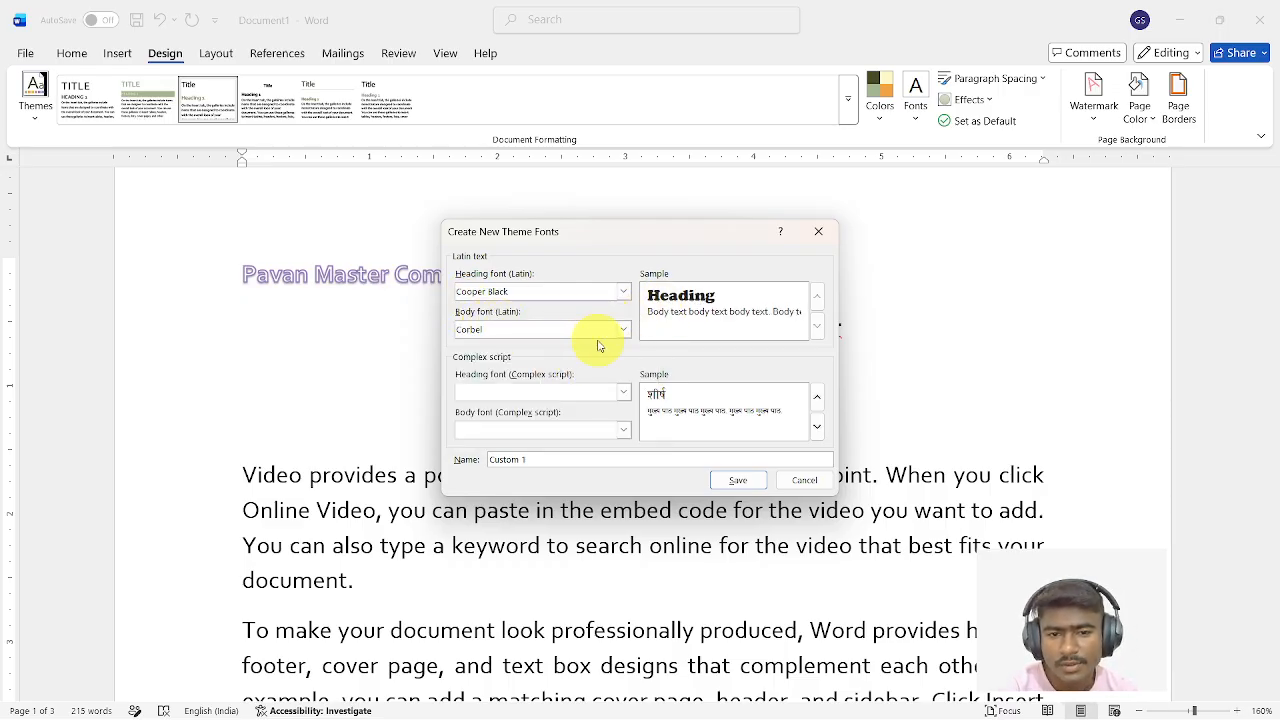
Choose DengXian Light as the Latin body font of the custom theme font set.
click(622, 332)
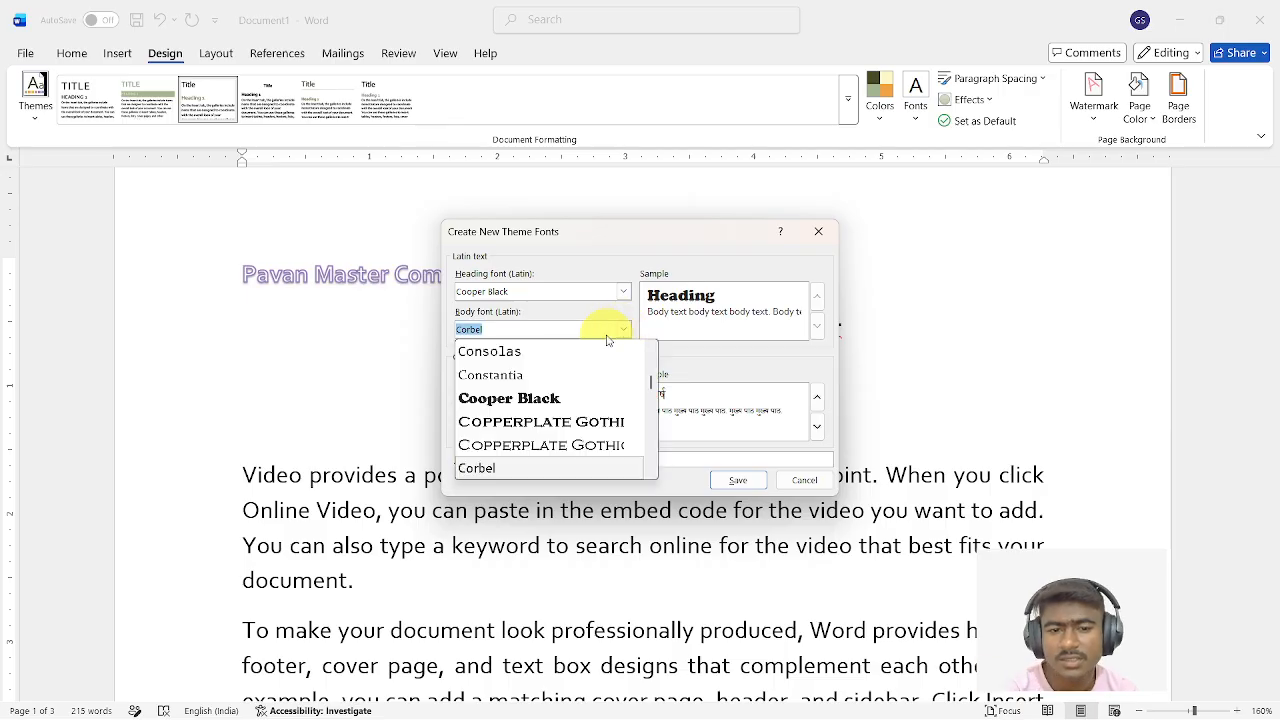
scroll(572, 365, down, 1)
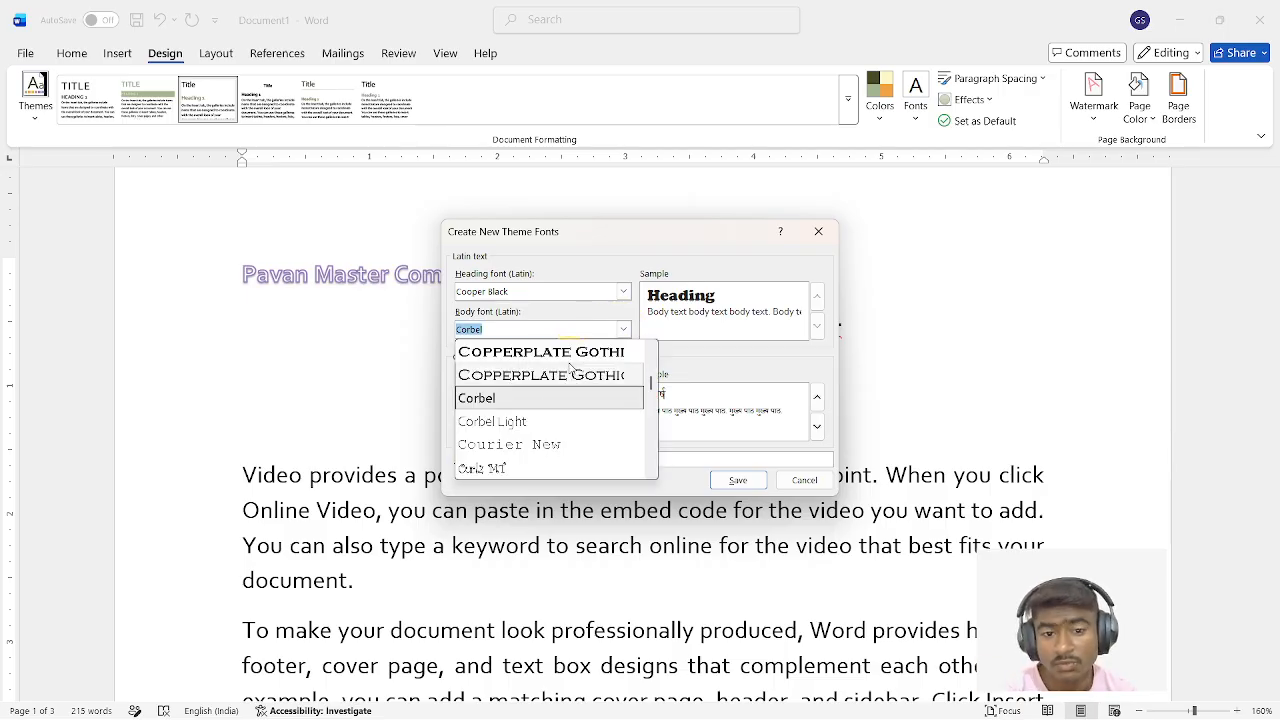
scroll(570, 368, down, 3)
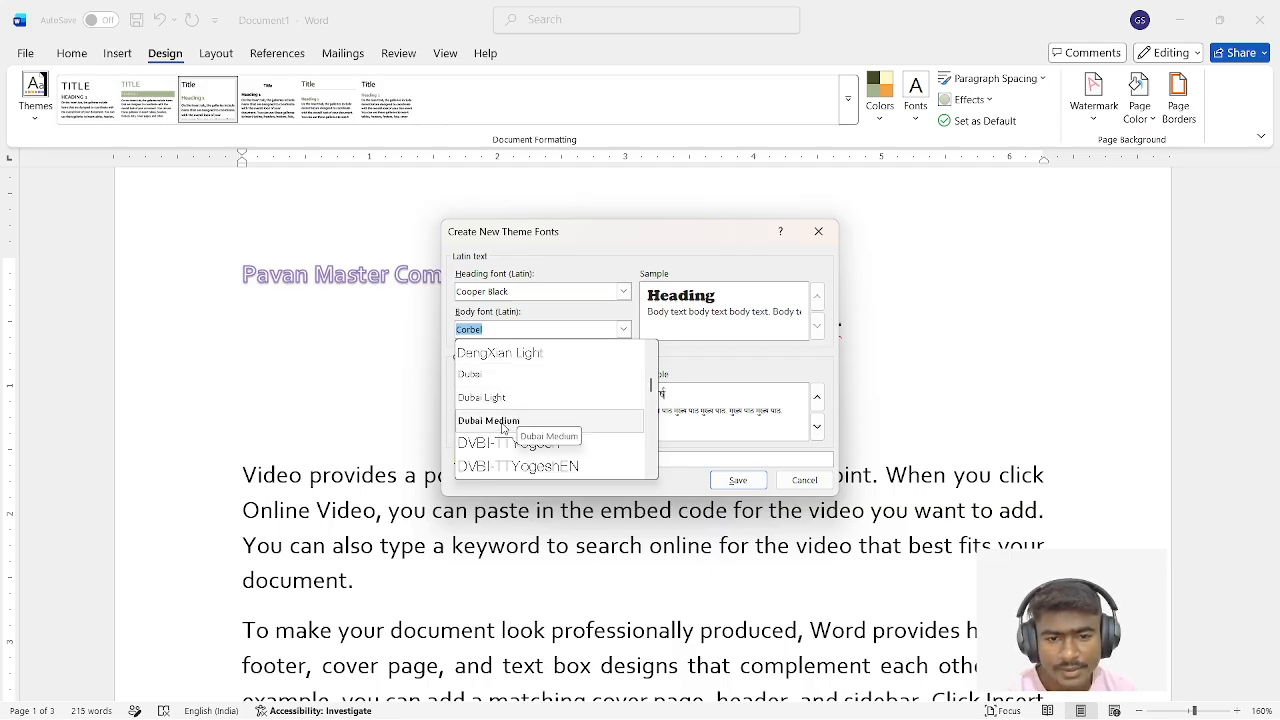
click(505, 358)
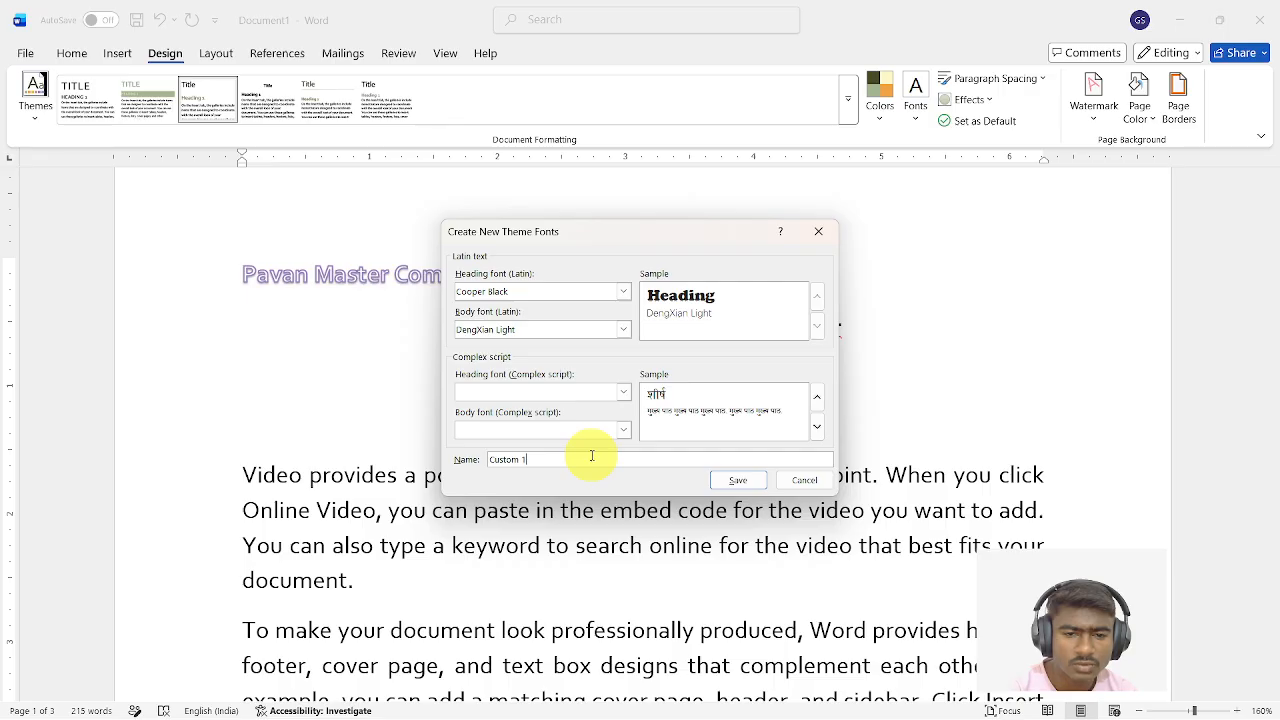
Name the custom theme font set Cooper and save it.
drag(586, 459, 479, 455)
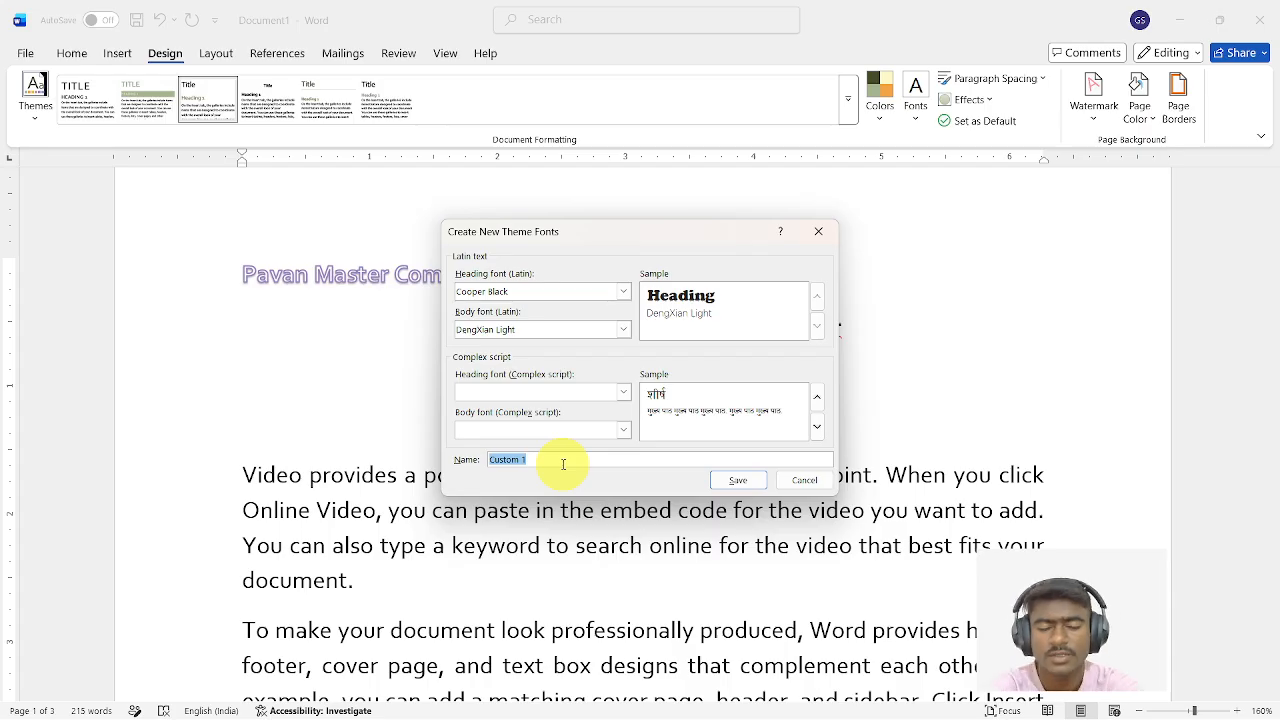
text(C)
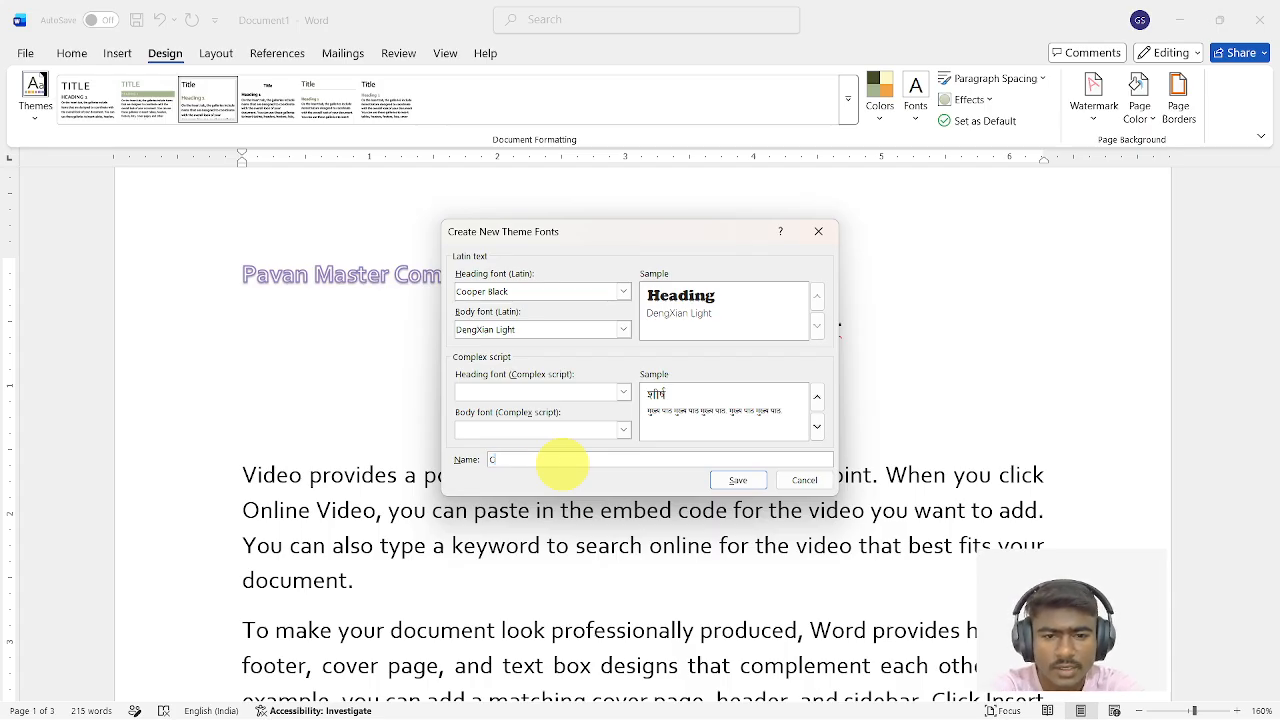
text(oope)
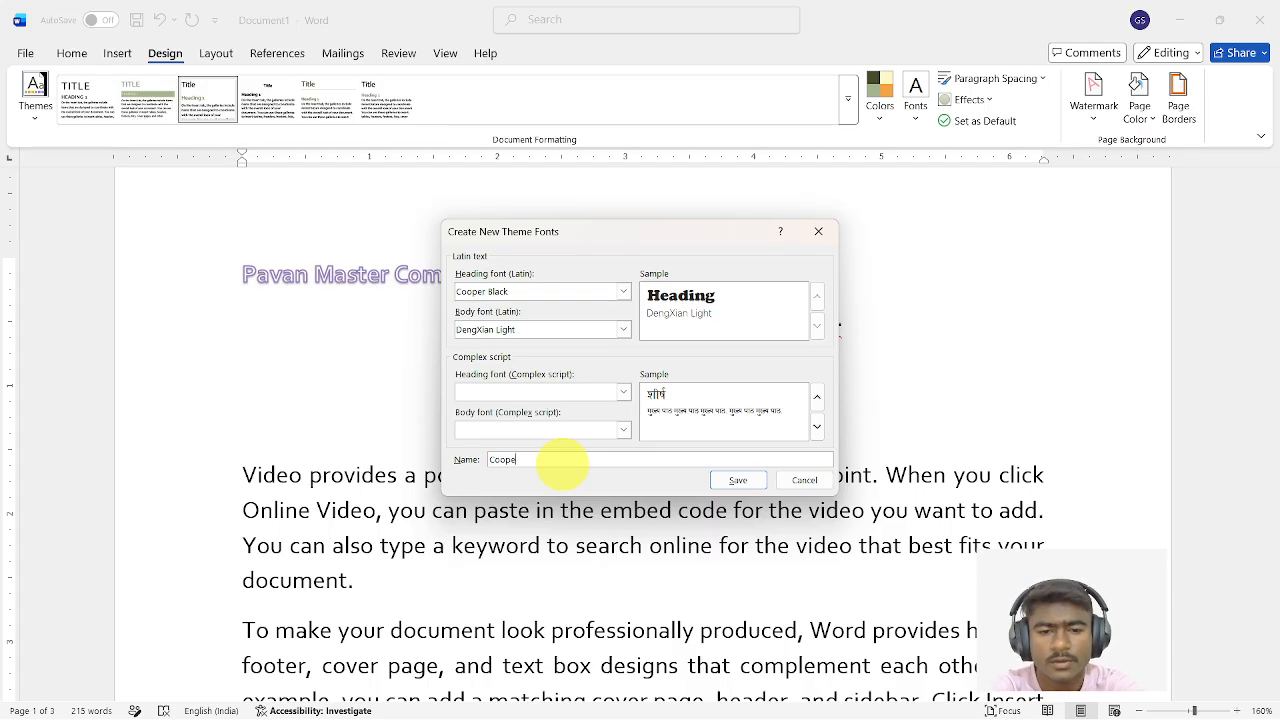
text(r)
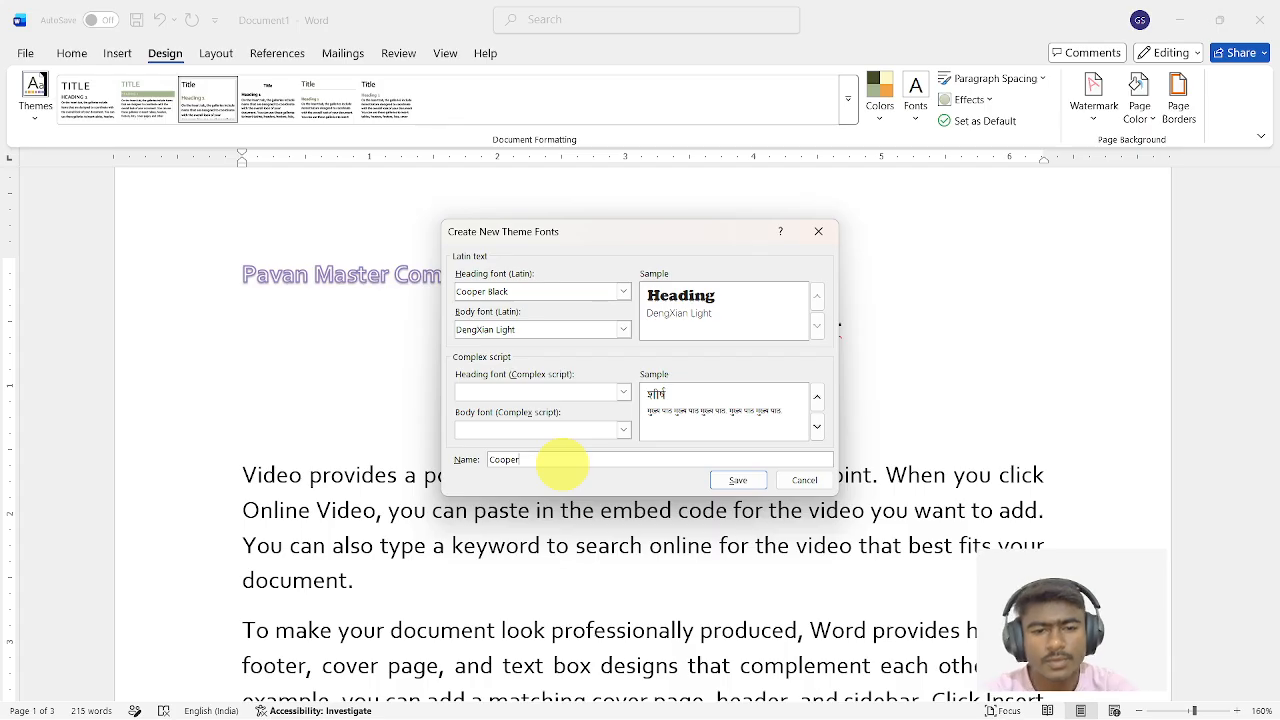
click(737, 483)
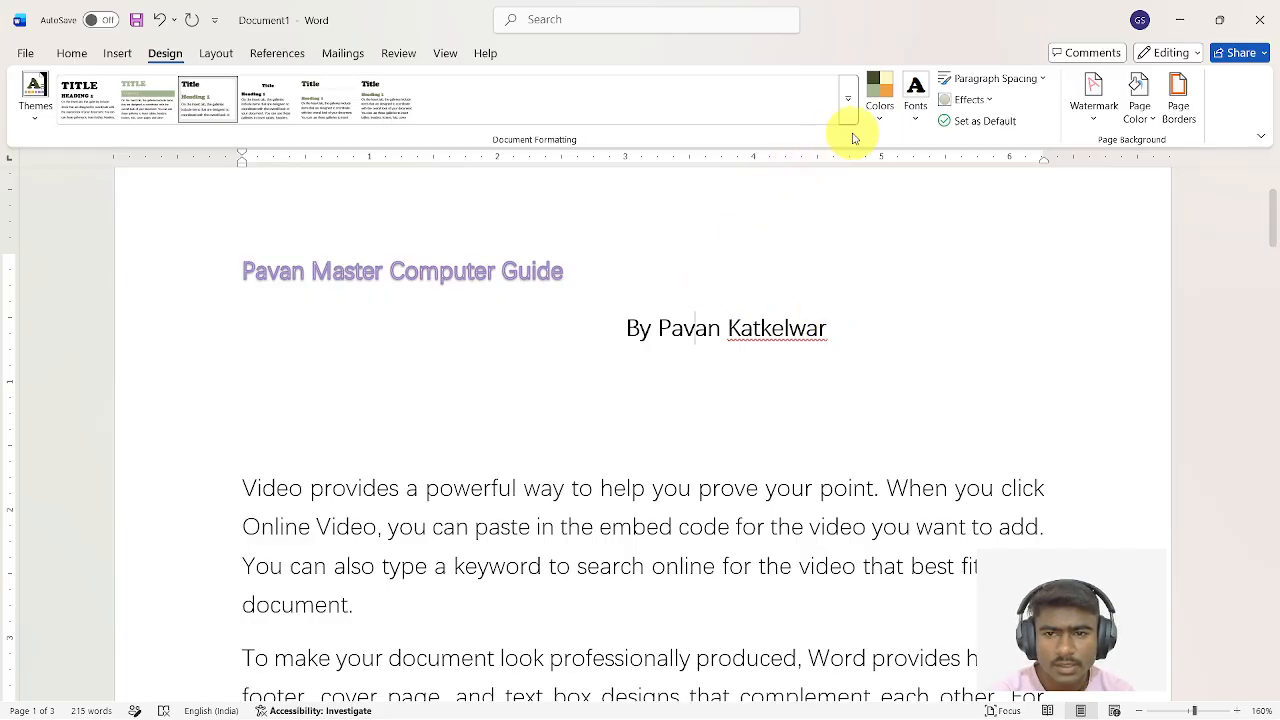
Switch the document's theme fonts to the Cambria font set.
click(915, 100)
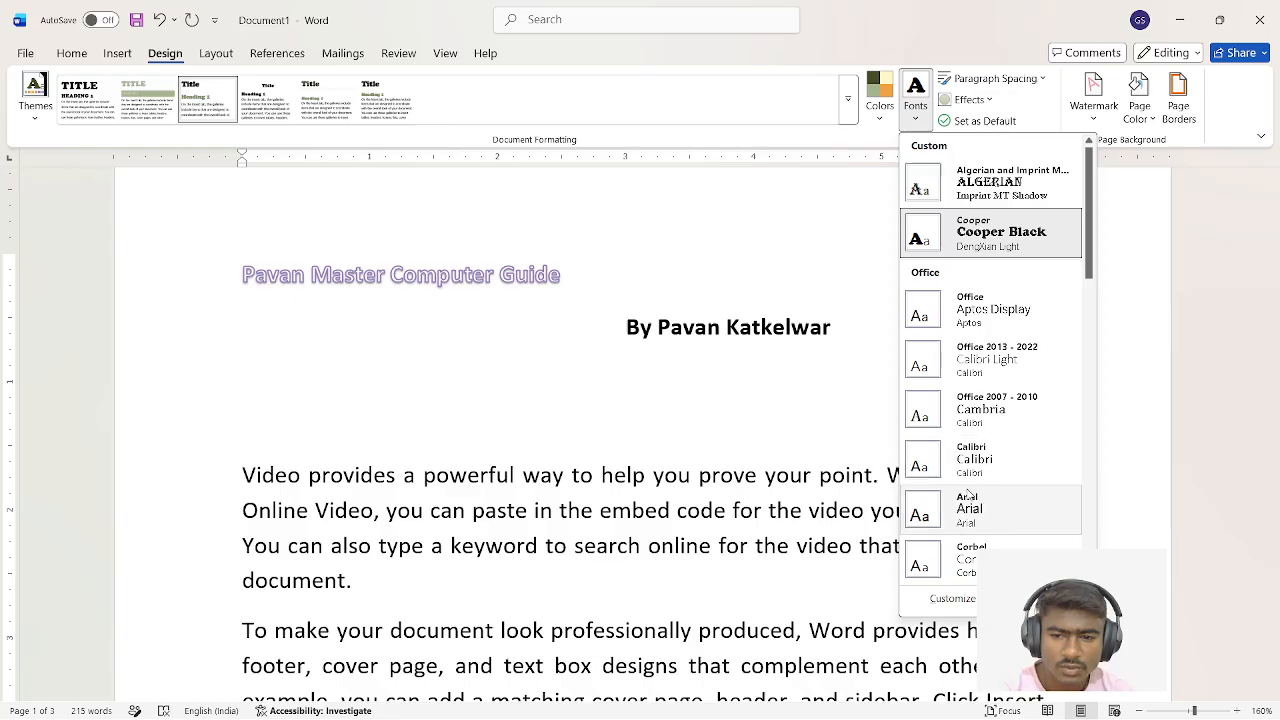
scroll(967, 493, down, 3)
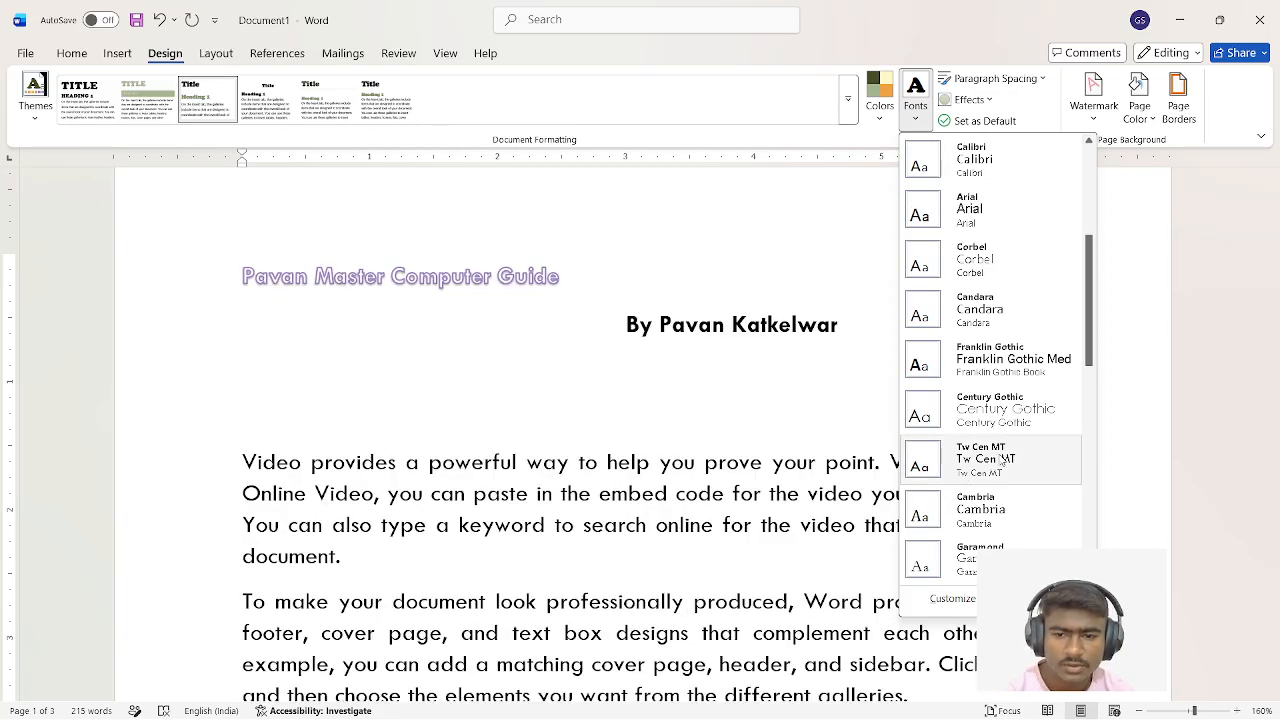
click(988, 500)
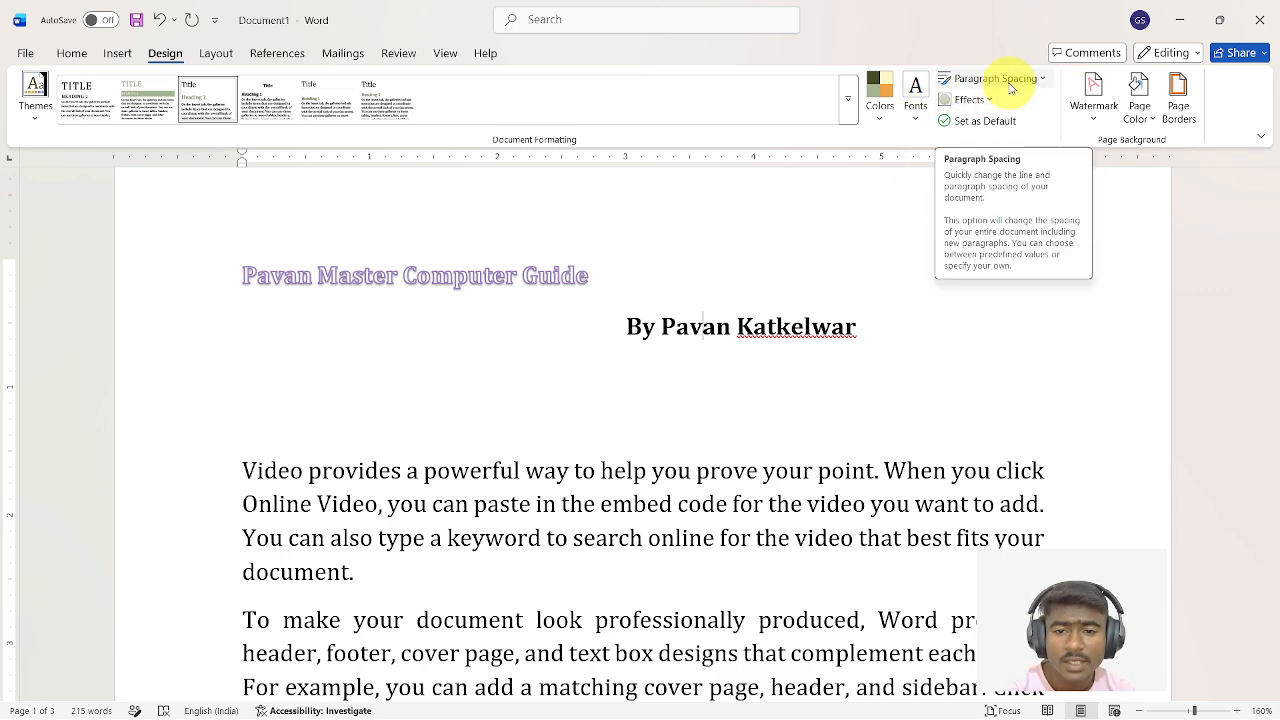
Delete the empty lines between the author line and the first body paragraph.
click(838, 360)
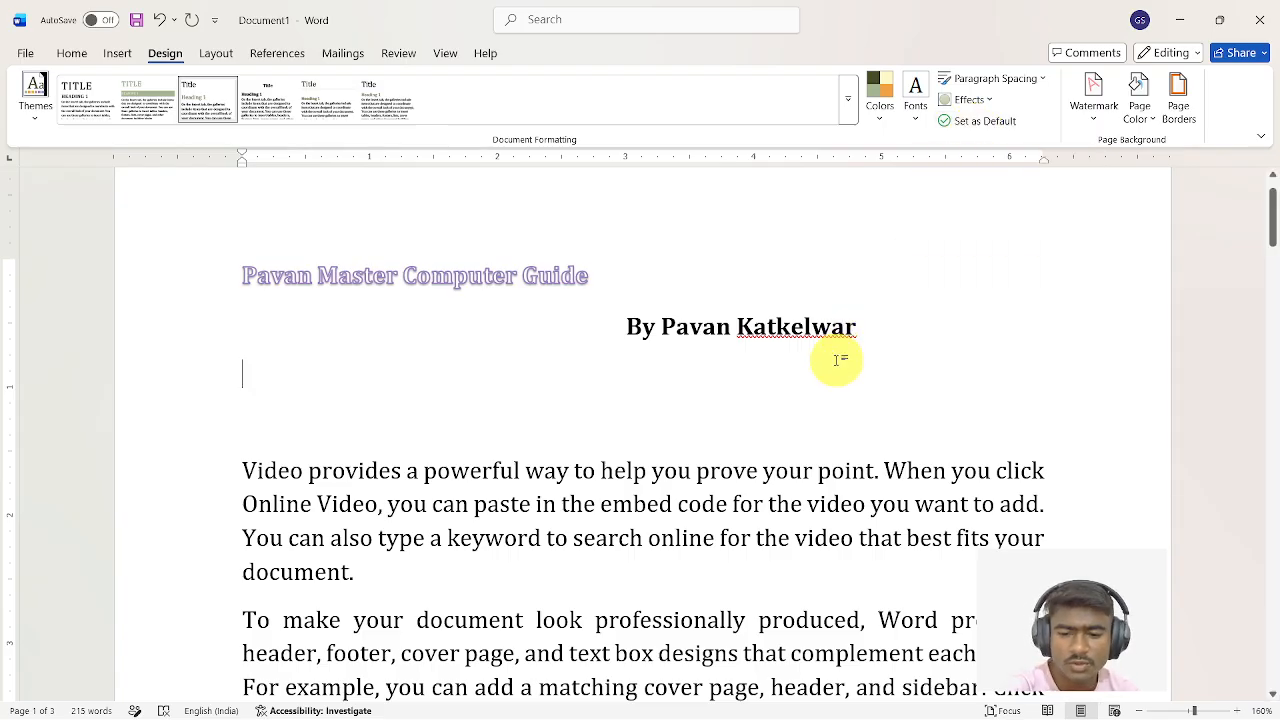
key(Delete)
key(Delete)
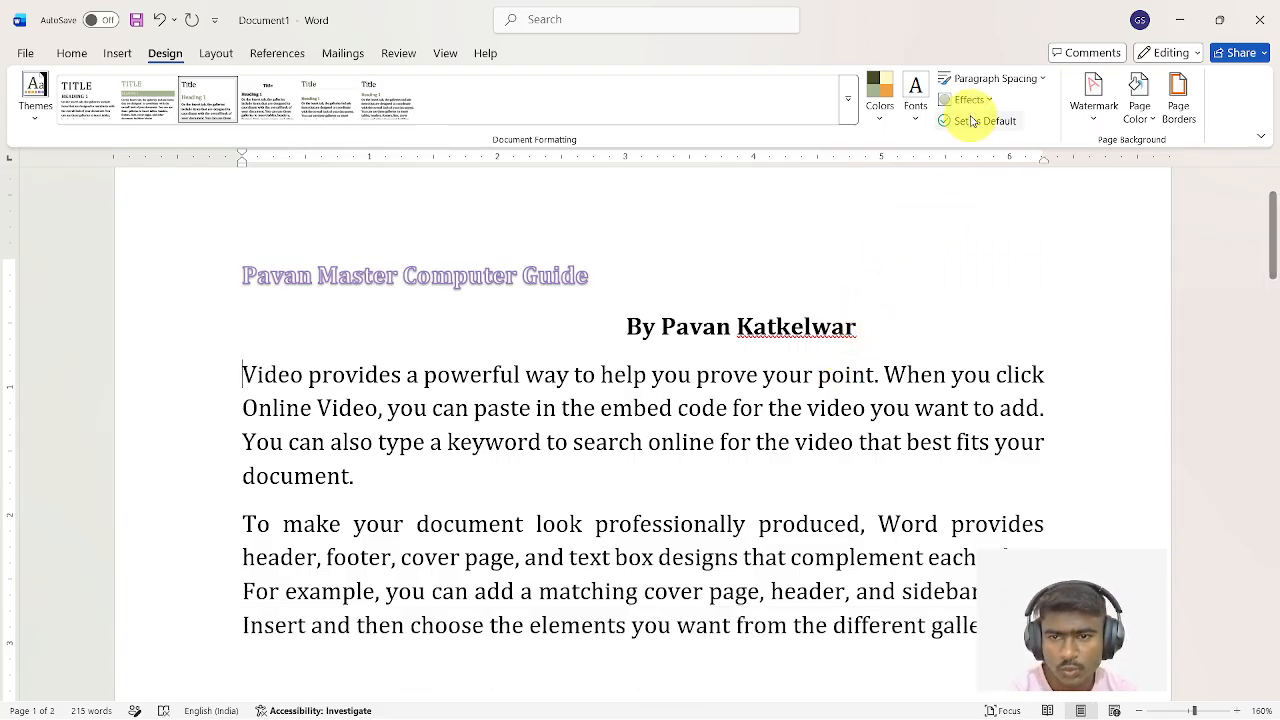
Apply the built-in Relaxed paragraph spacing and the Glow Edge theme effects to the document.
click(1003, 77)
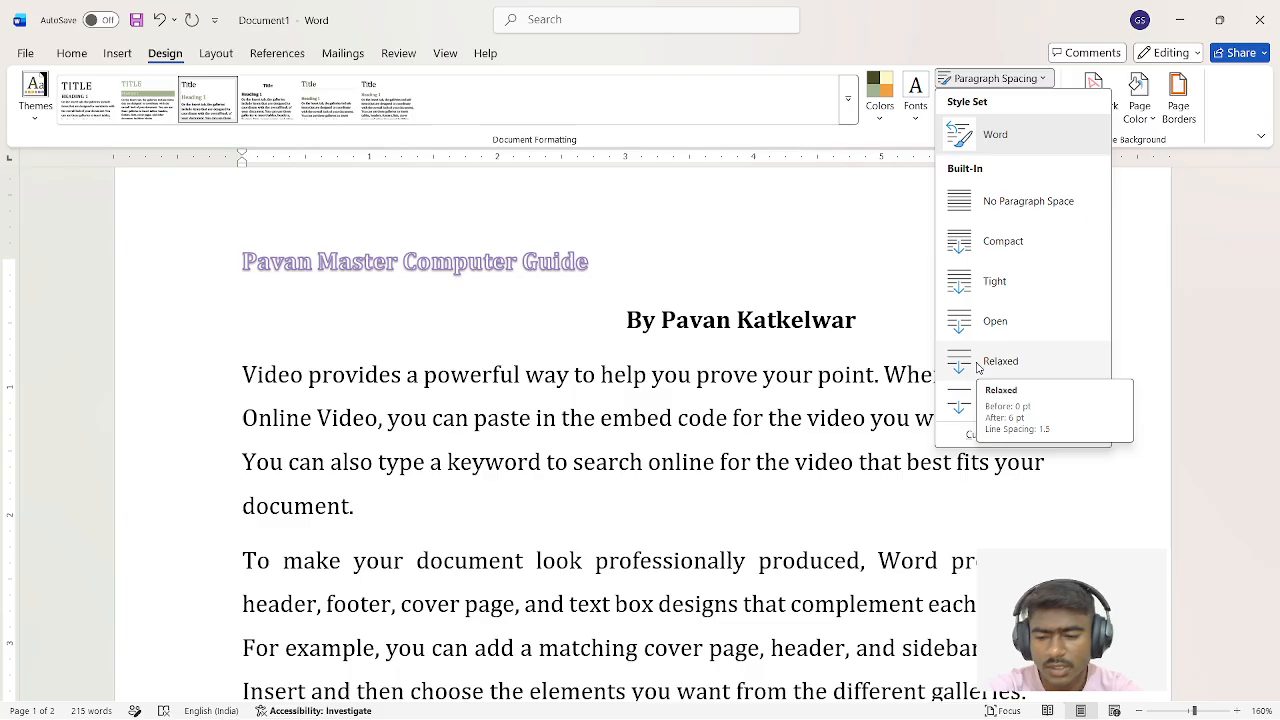
key(super)
key(super)
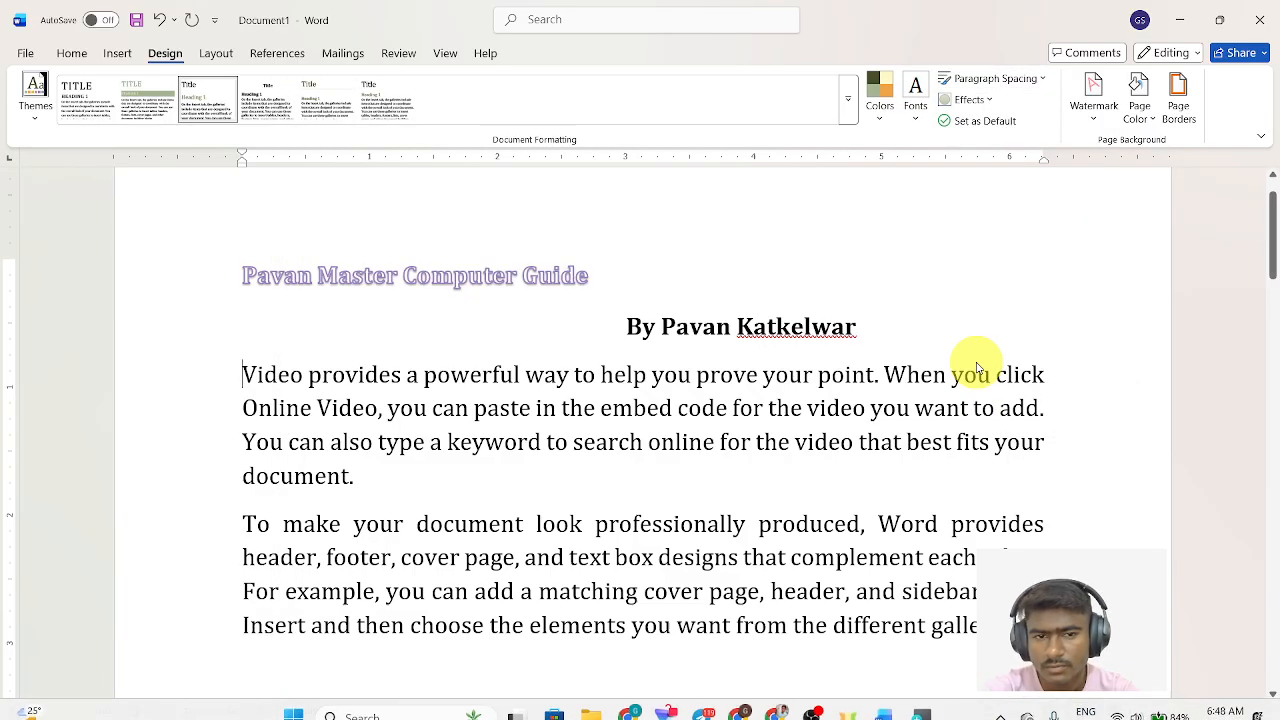
click(973, 79)
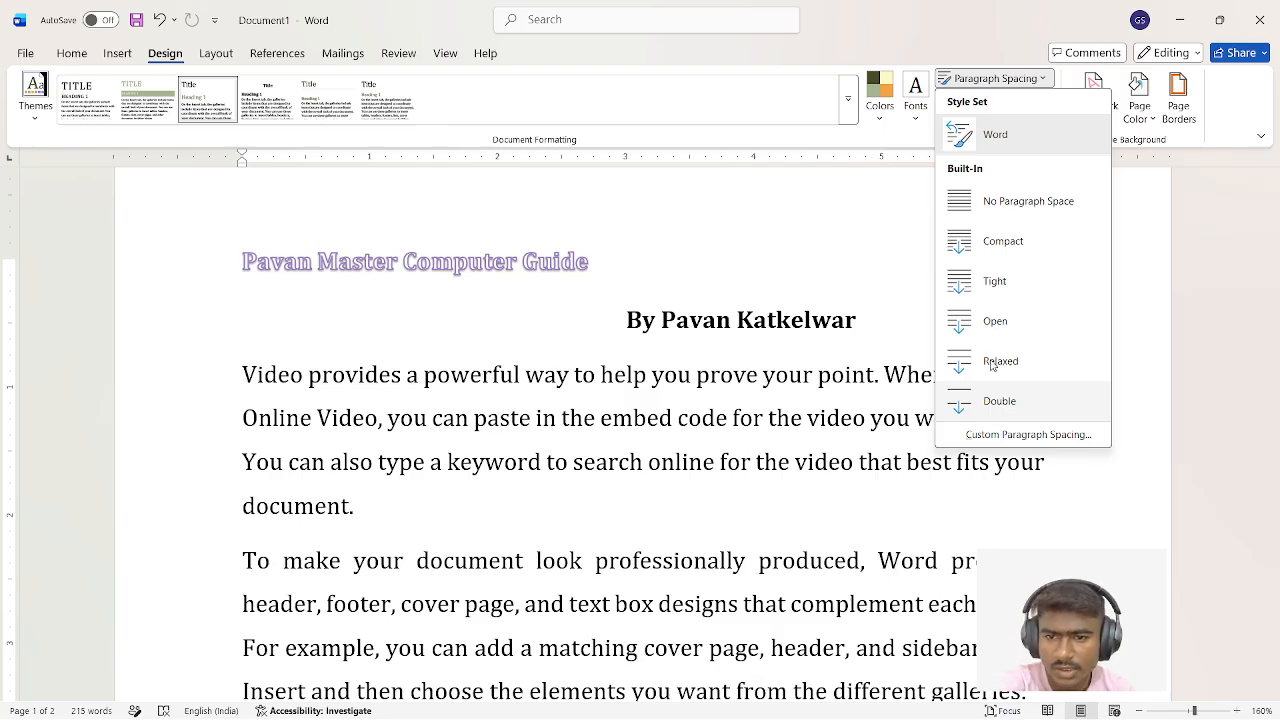
click(991, 362)
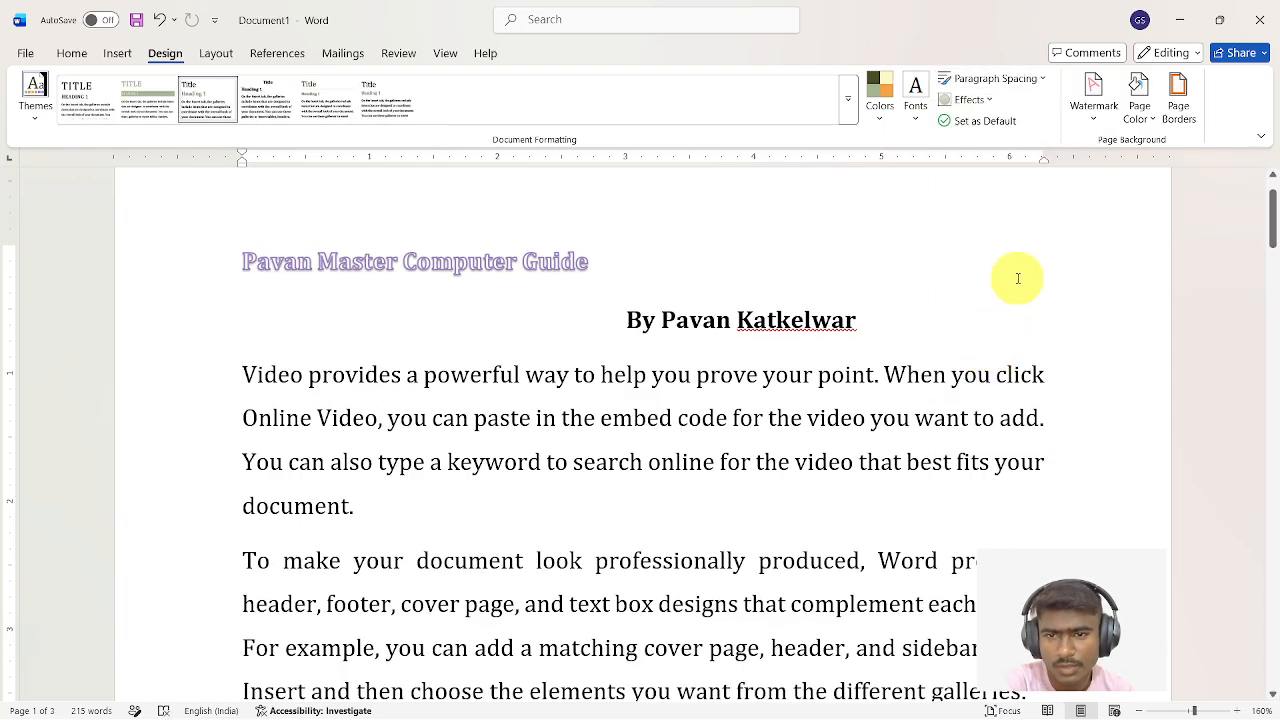
click(968, 99)
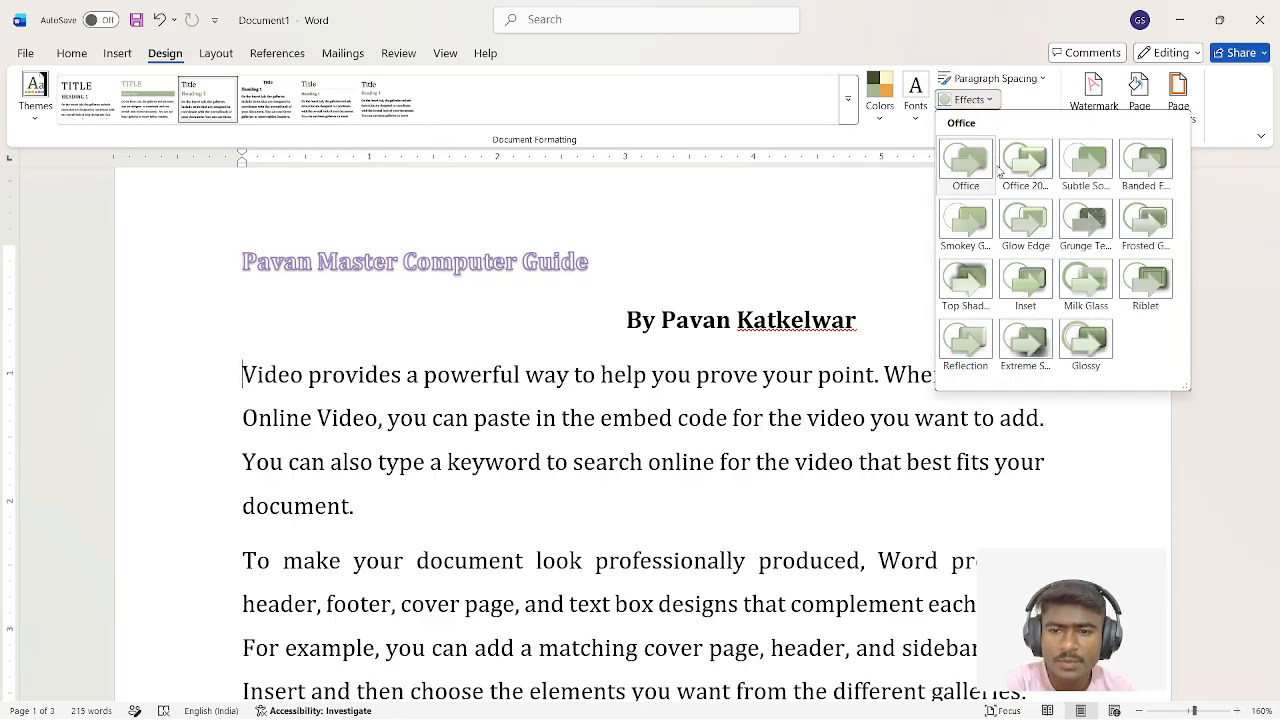
click(1035, 230)
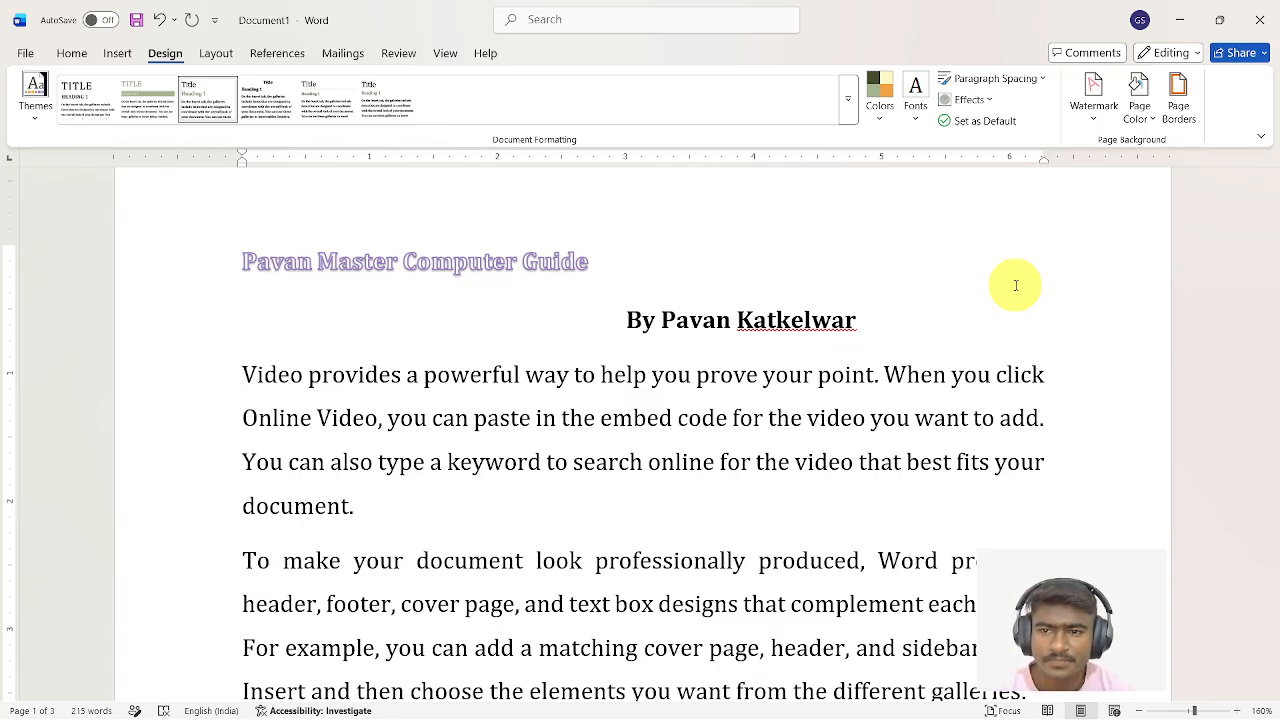
Add the diagonal CONFIDENTIAL 1 watermark and look at it across the first page.
click(1086, 116)
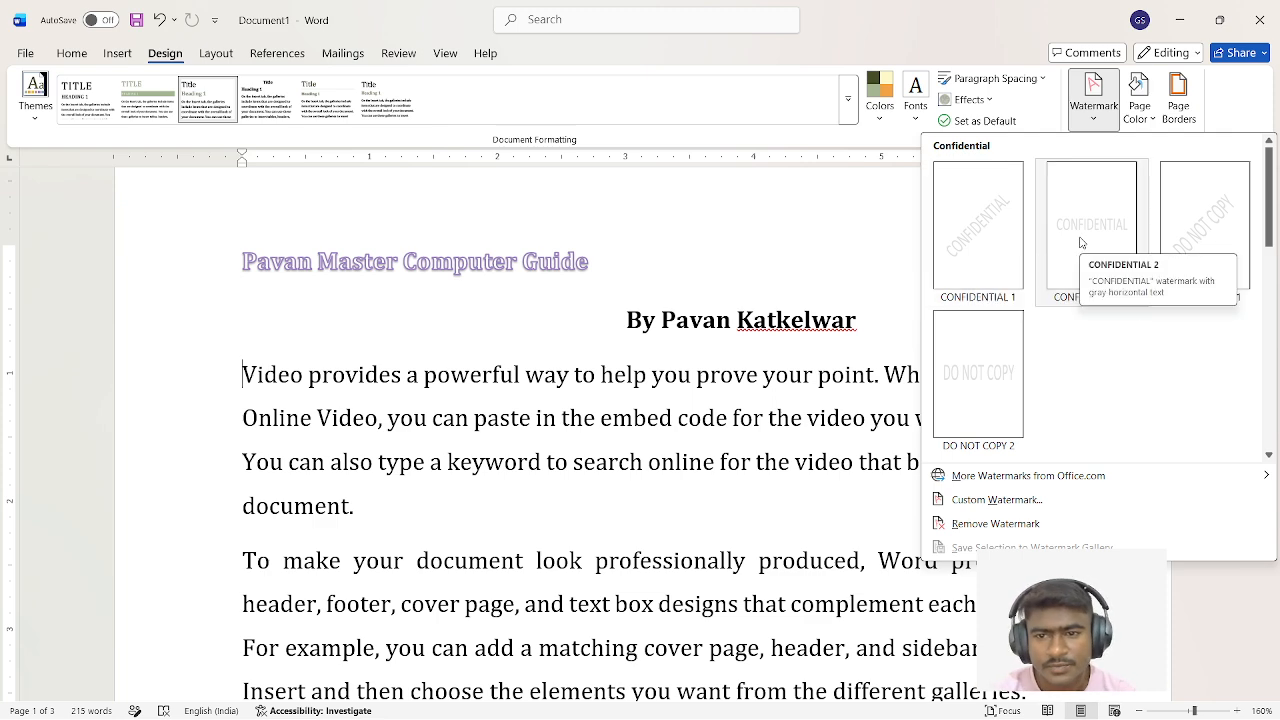
click(988, 256)
scroll(986, 252, down, 3)
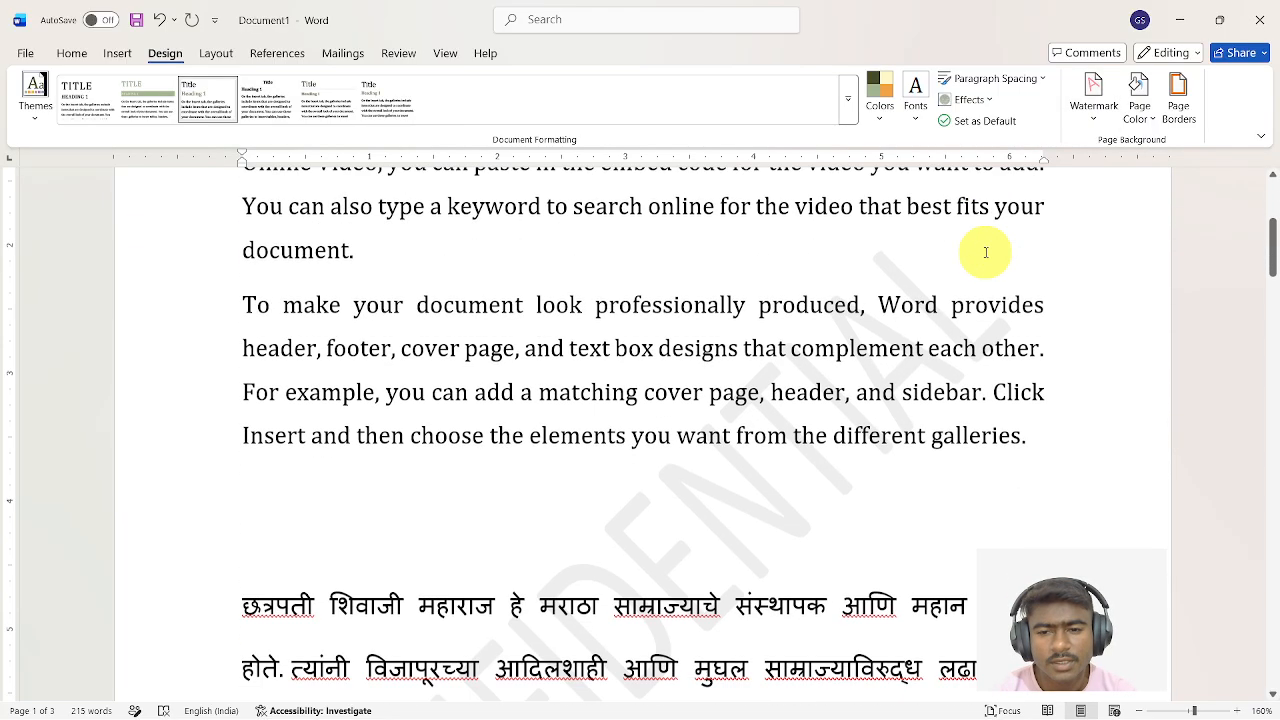
scroll(986, 252, down, 4)
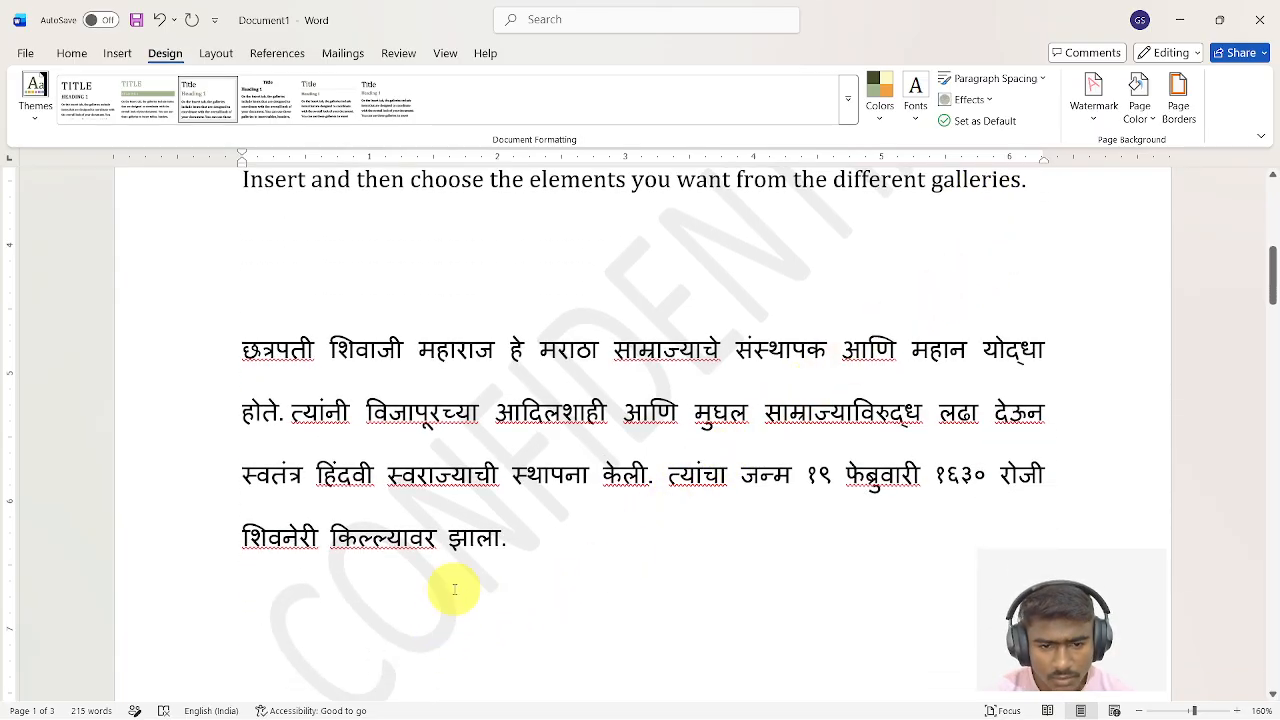
scroll(812, 248, up, 3)
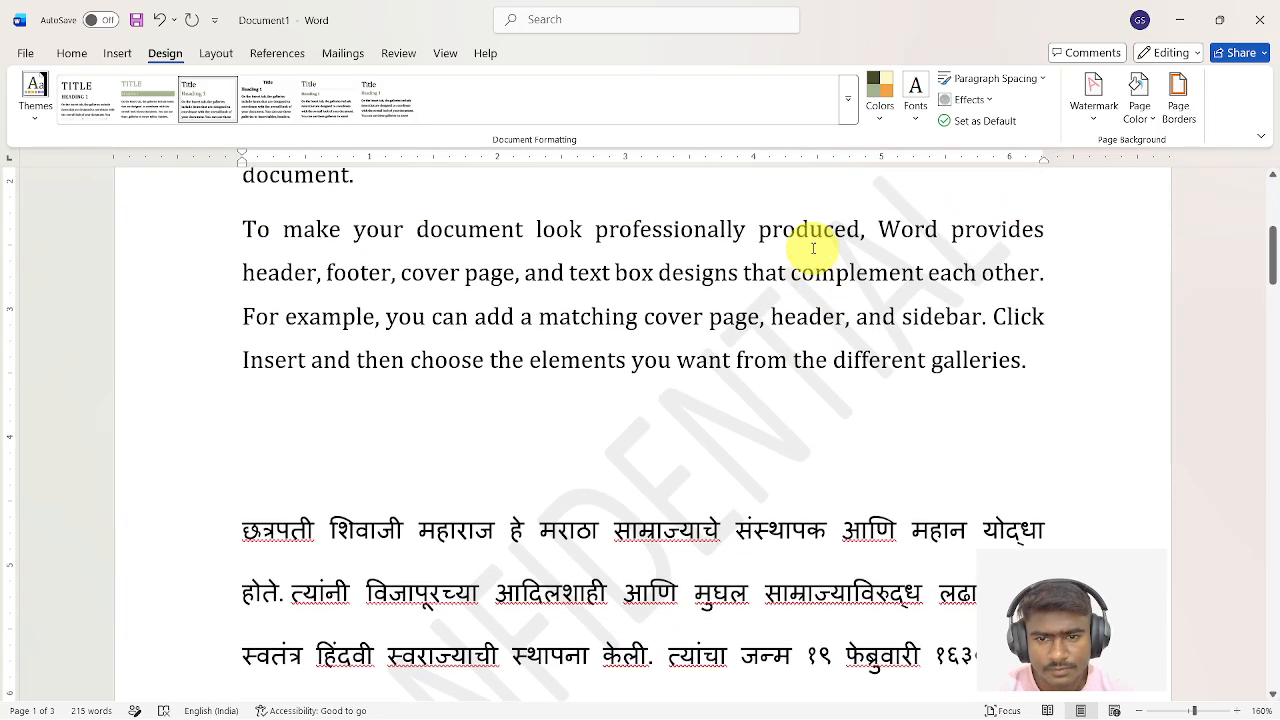
Remove the CONFIDENTIAL watermark from the document.
scroll(815, 248, down, 1)
click(1096, 96)
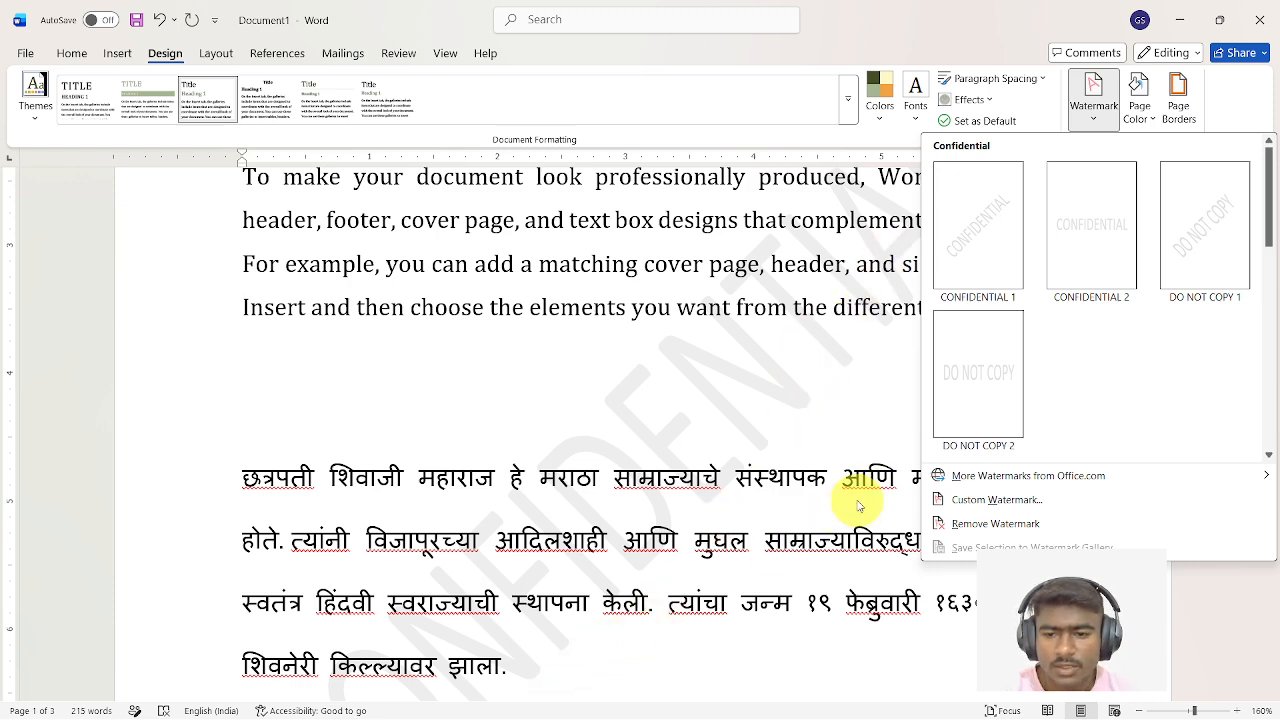
click(1030, 523)
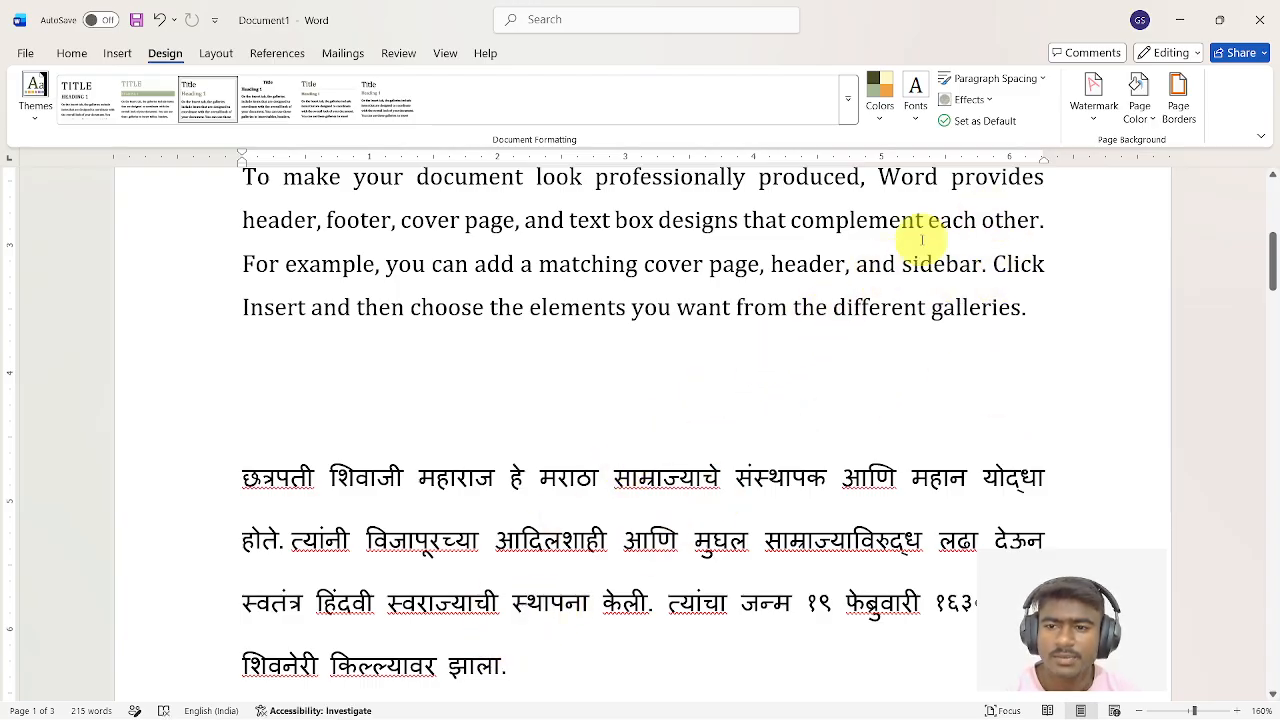
Start a custom picture watermark and choose the img picture from the Downloads folder.
click(1087, 118)
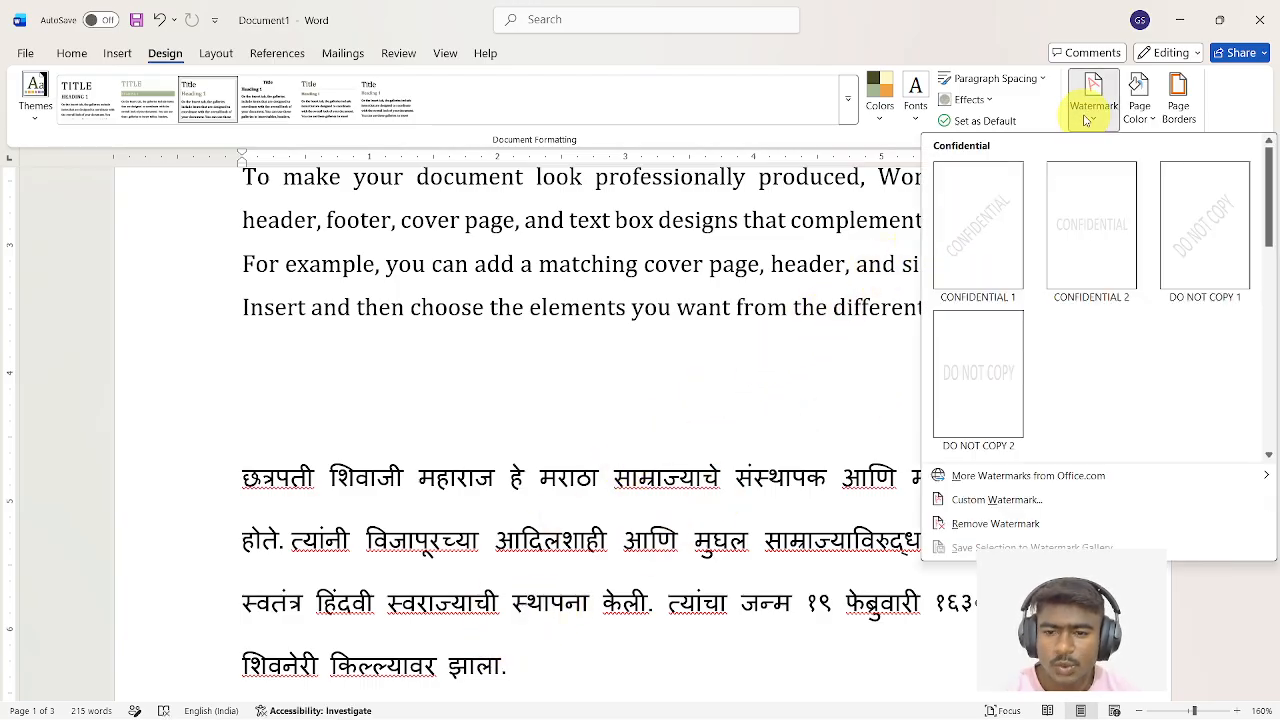
click(960, 509)
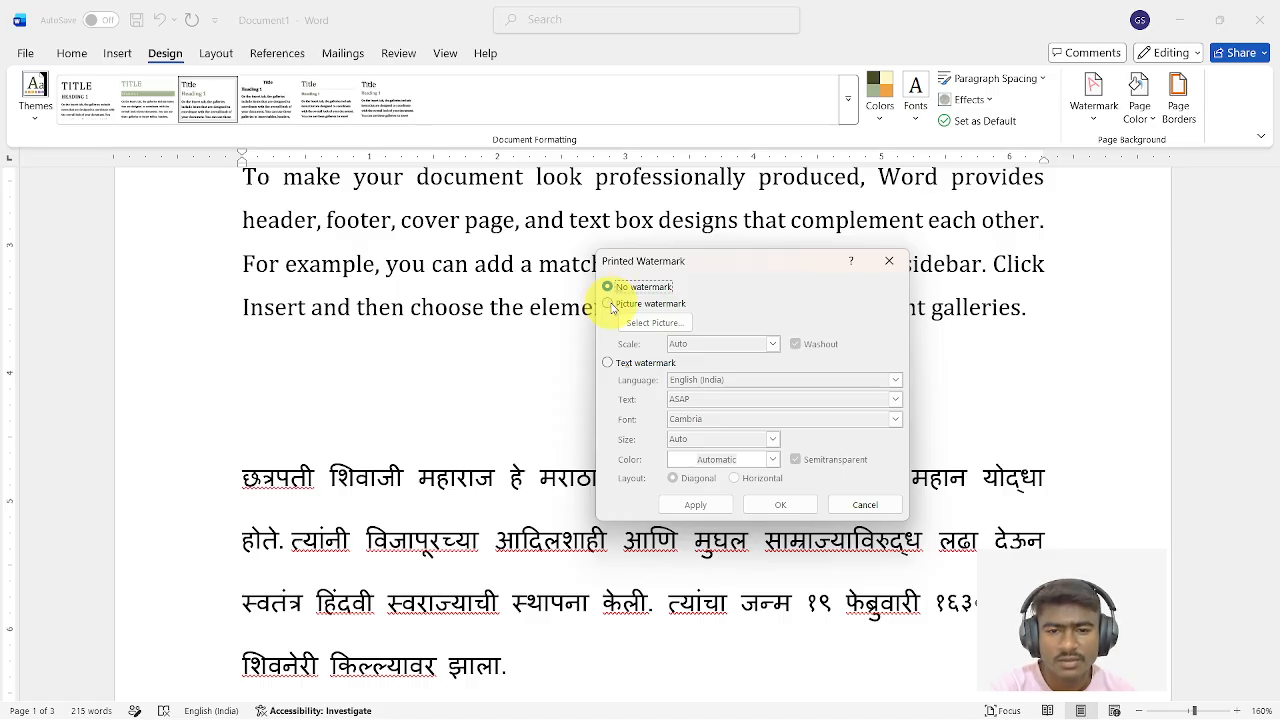
click(608, 304)
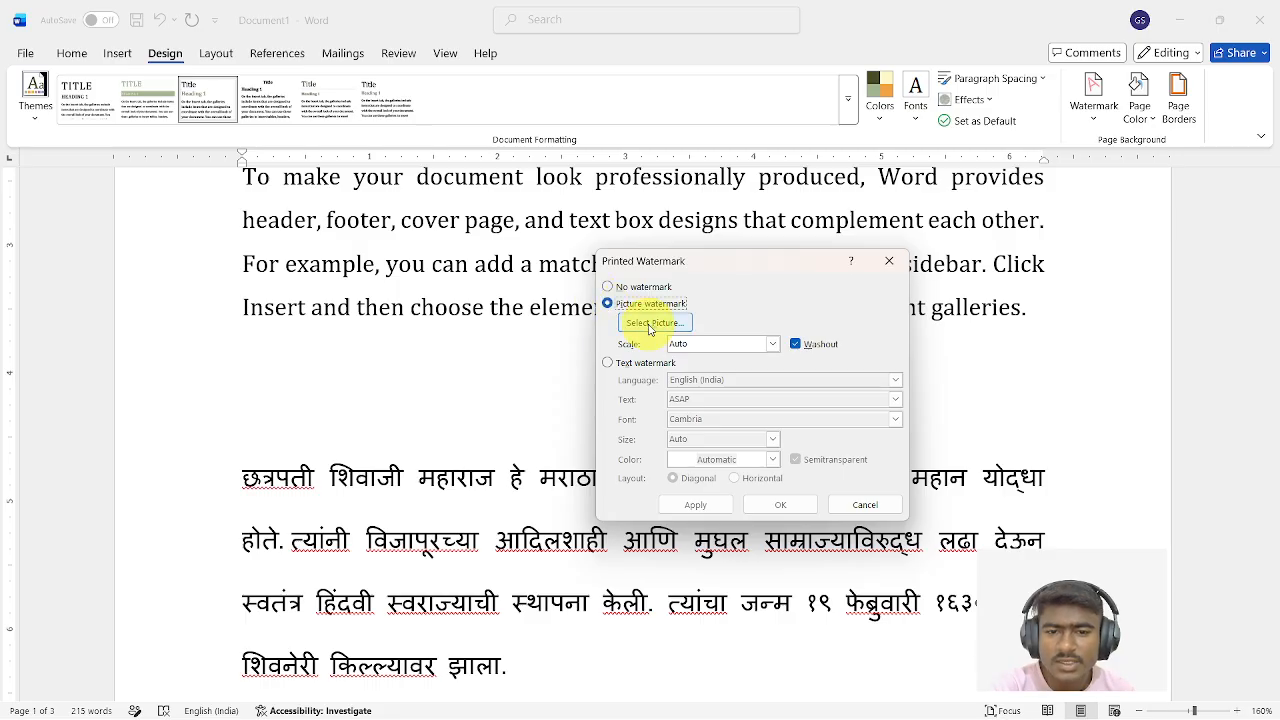
click(652, 323)
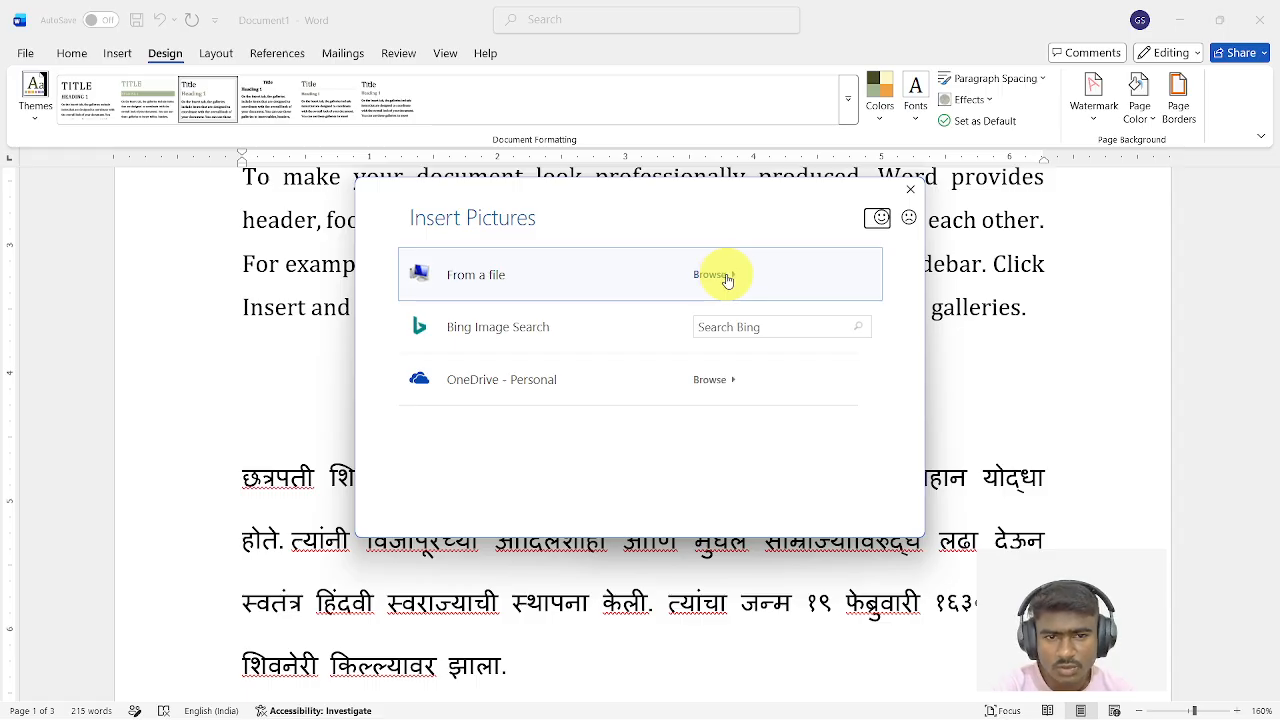
key(Escape)
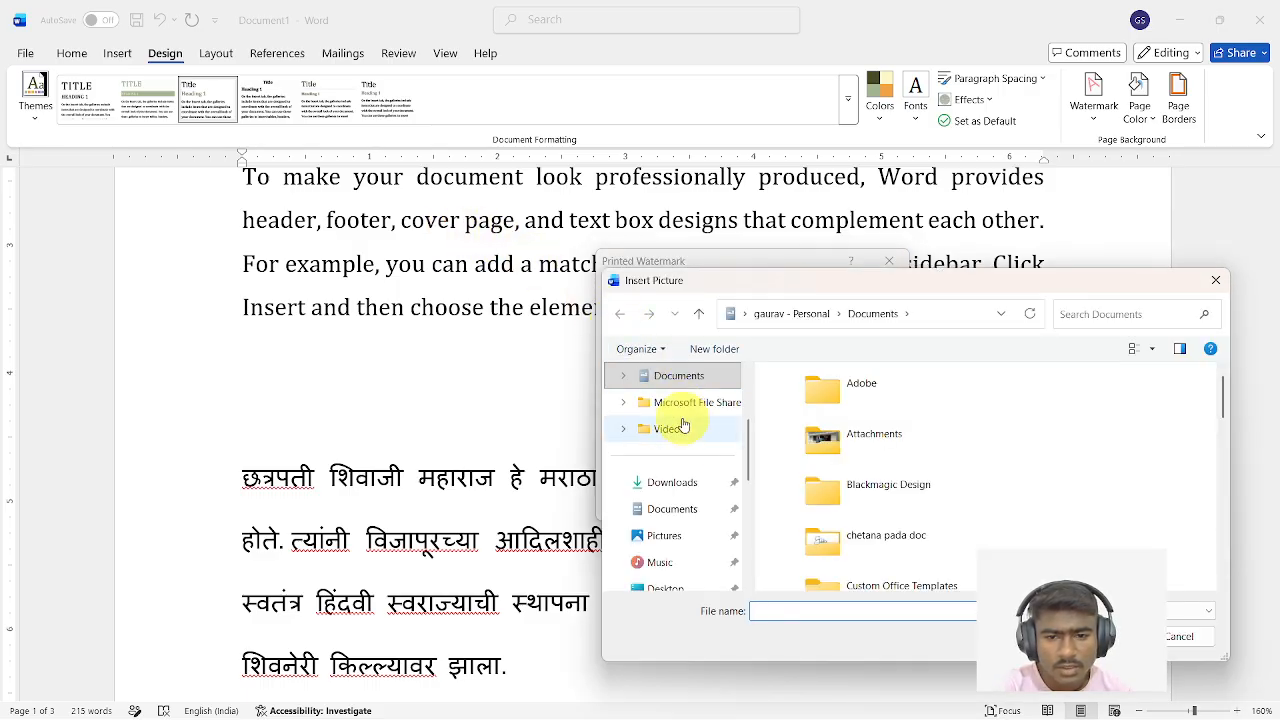
click(675, 486)
click(805, 412)
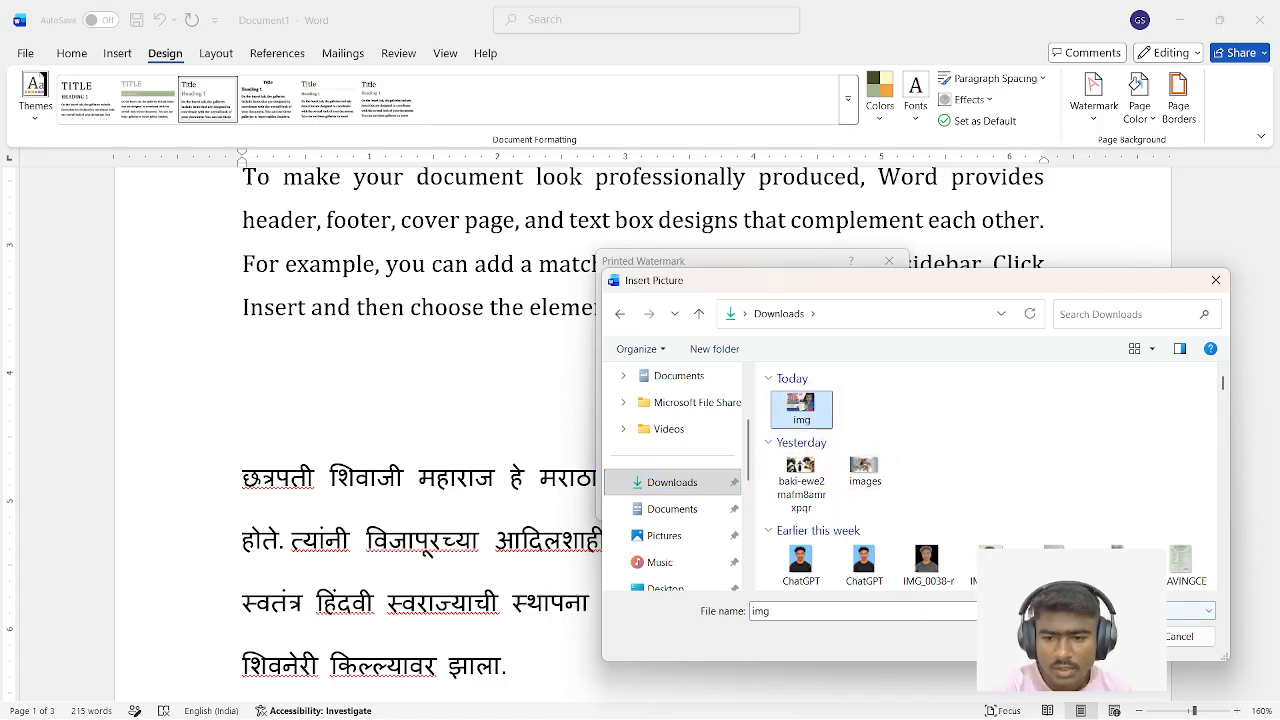
click(1100, 636)
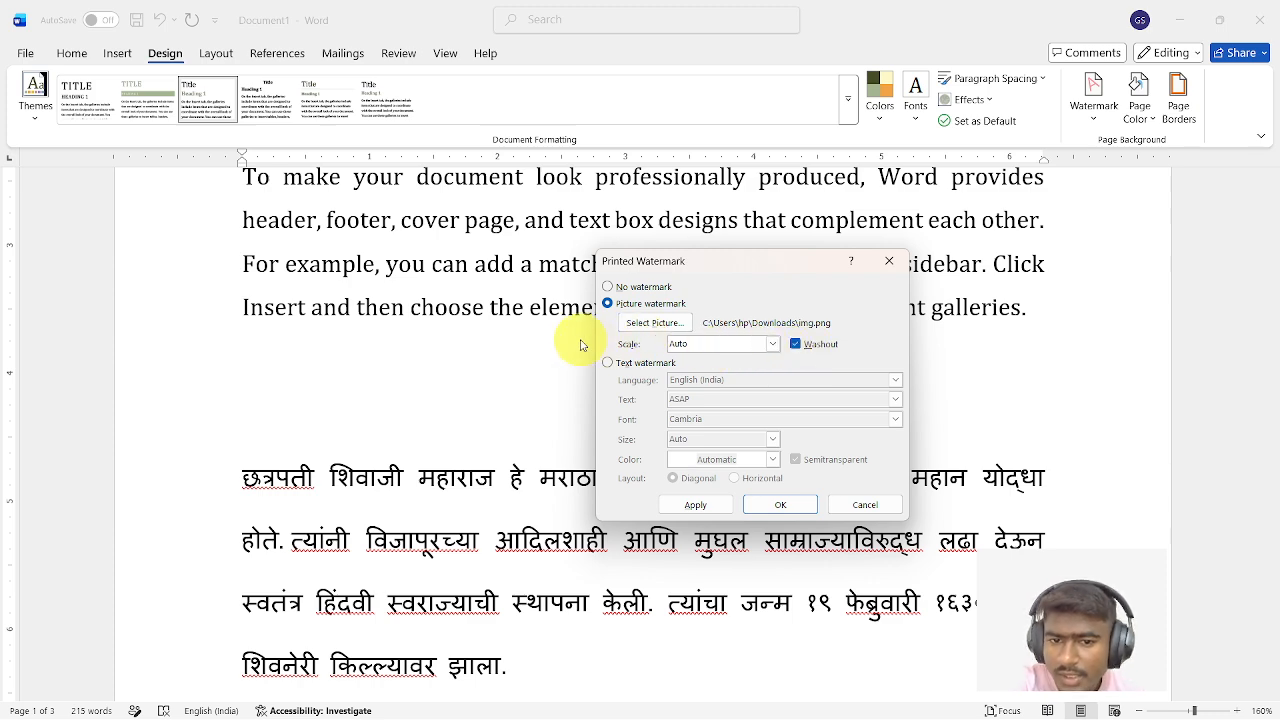
Apply the picture watermark to the document at Auto scale with Washout enabled.
click(775, 344)
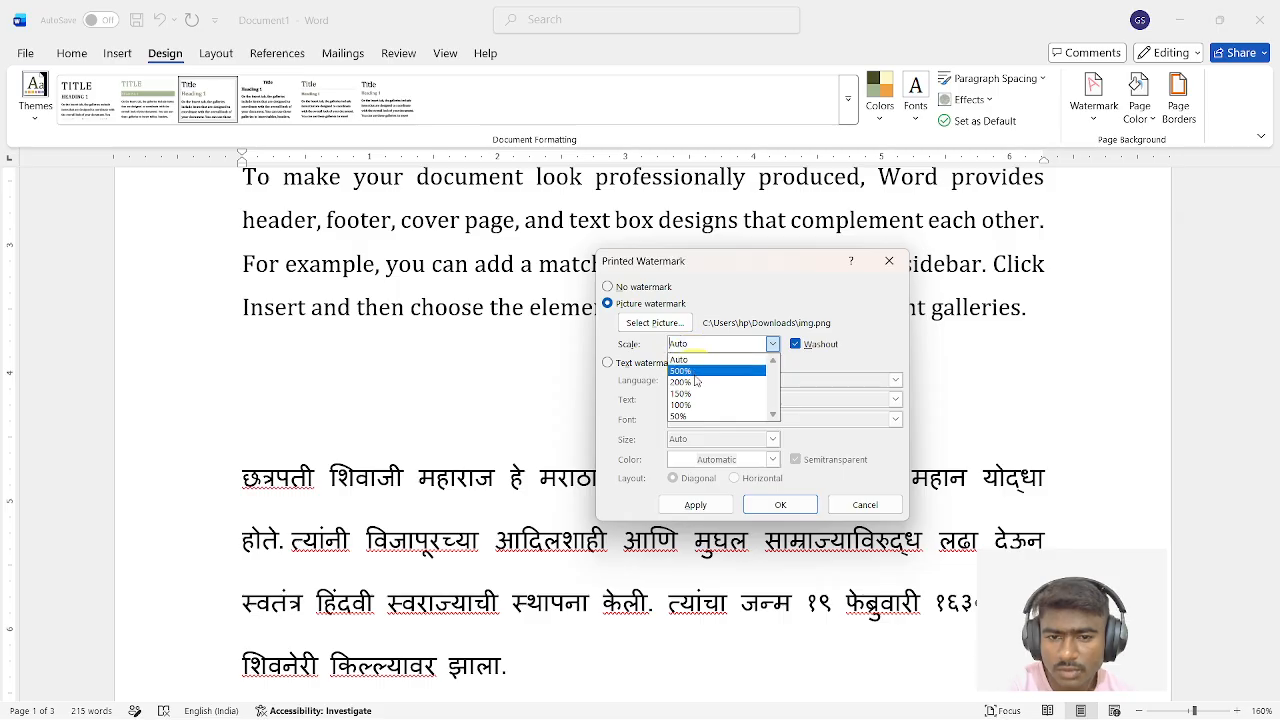
click(766, 344)
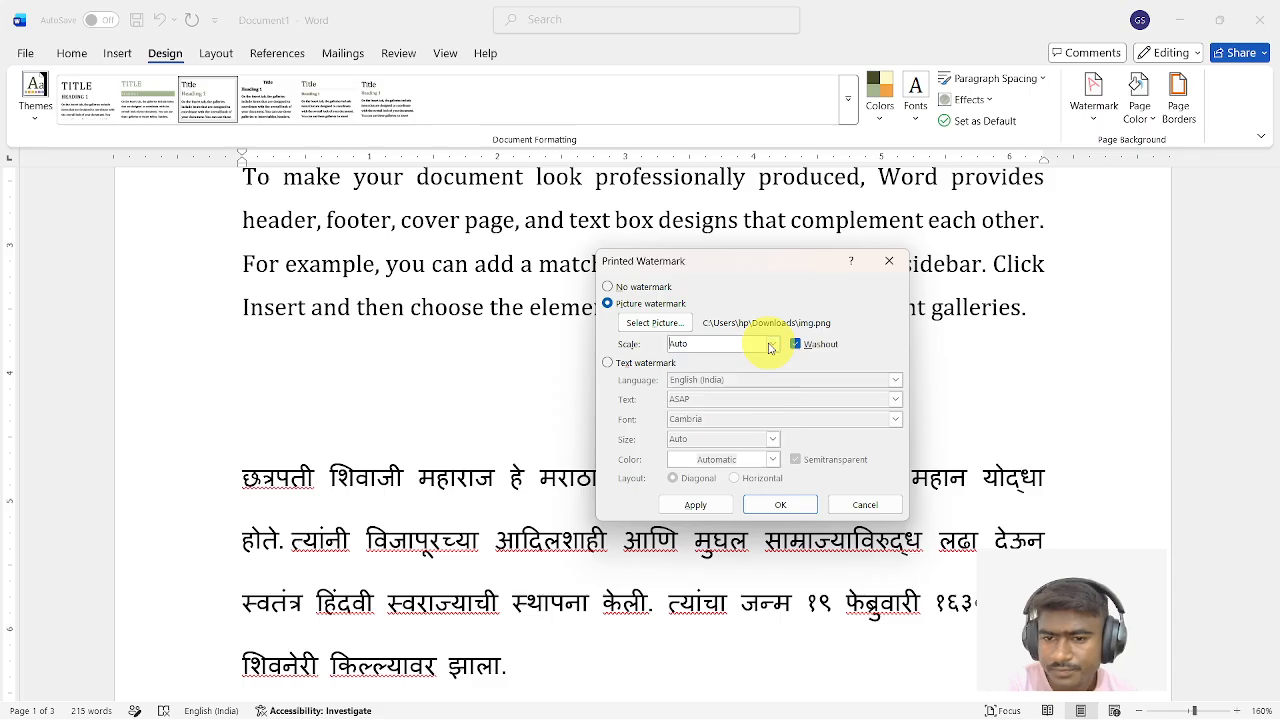
click(688, 503)
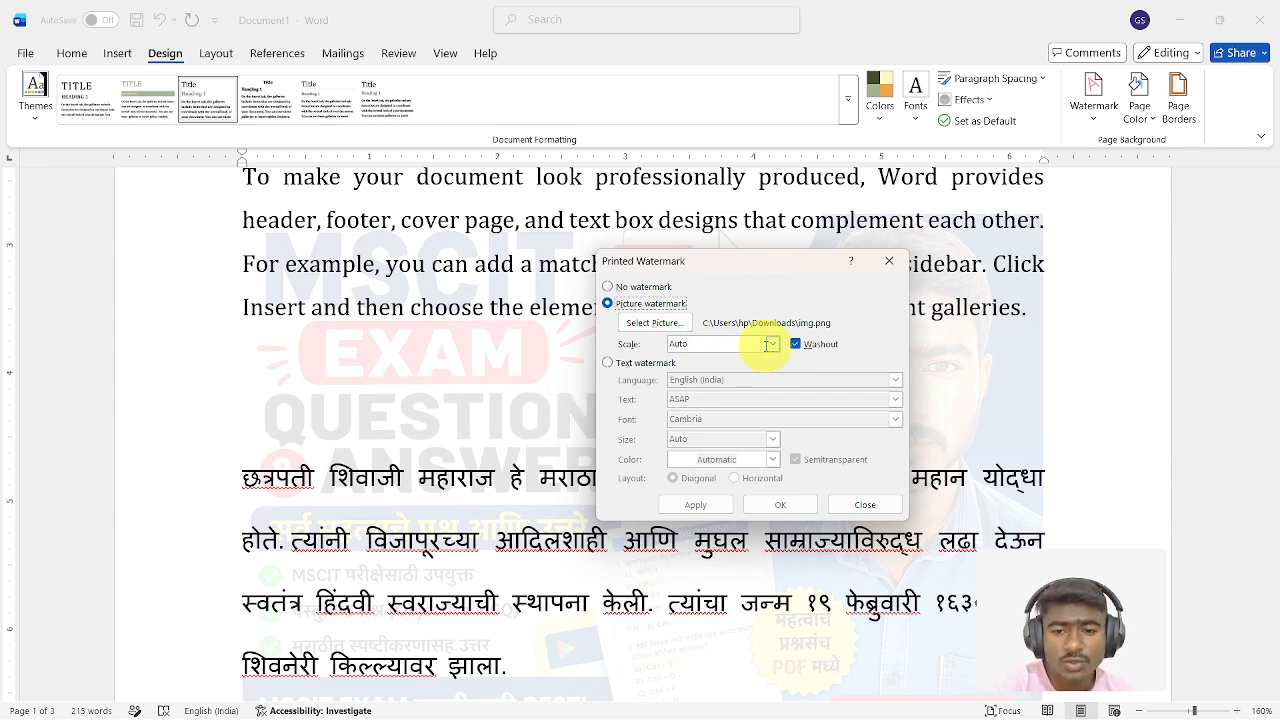
Set the picture watermark's scale to 50% and apply it.
click(778, 344)
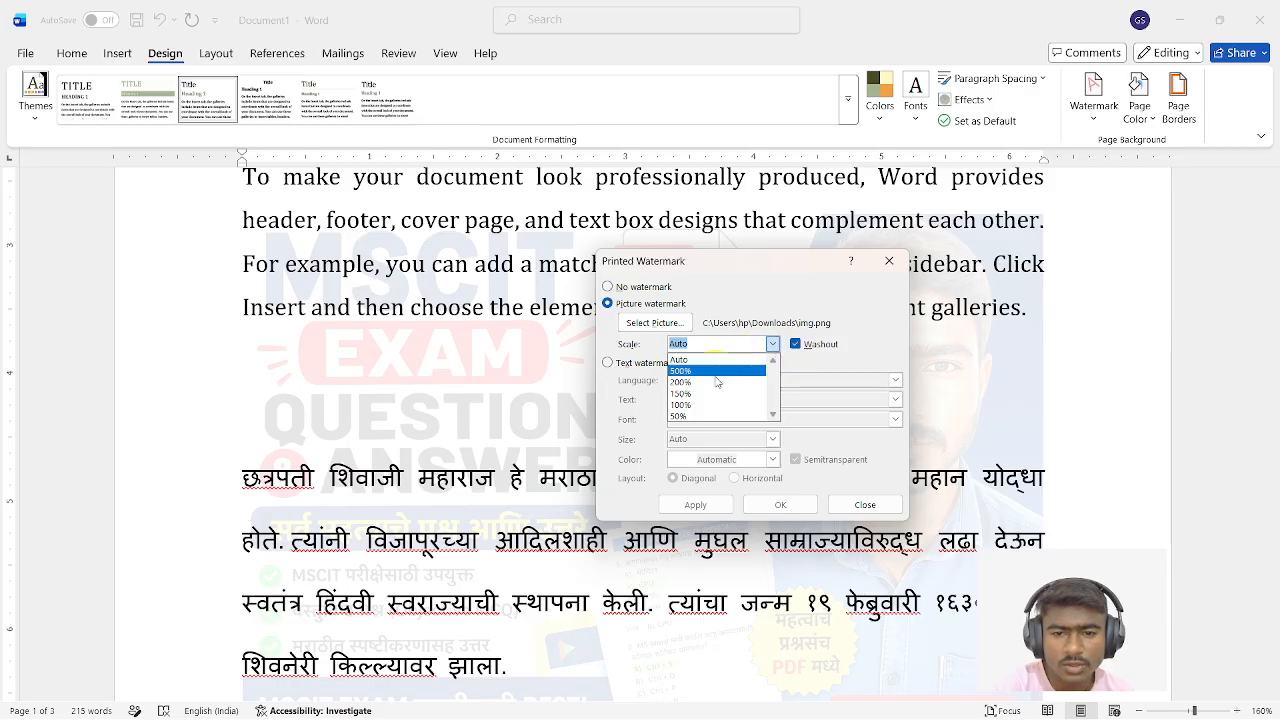
click(680, 415)
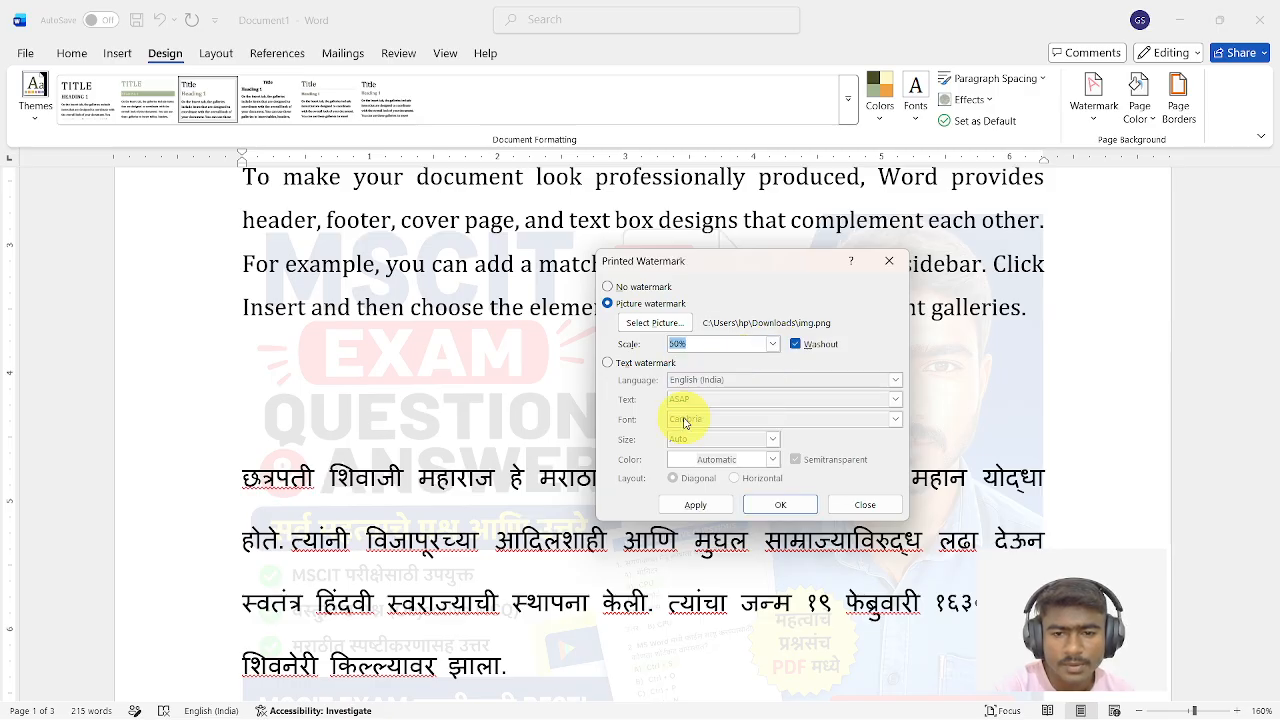
click(704, 506)
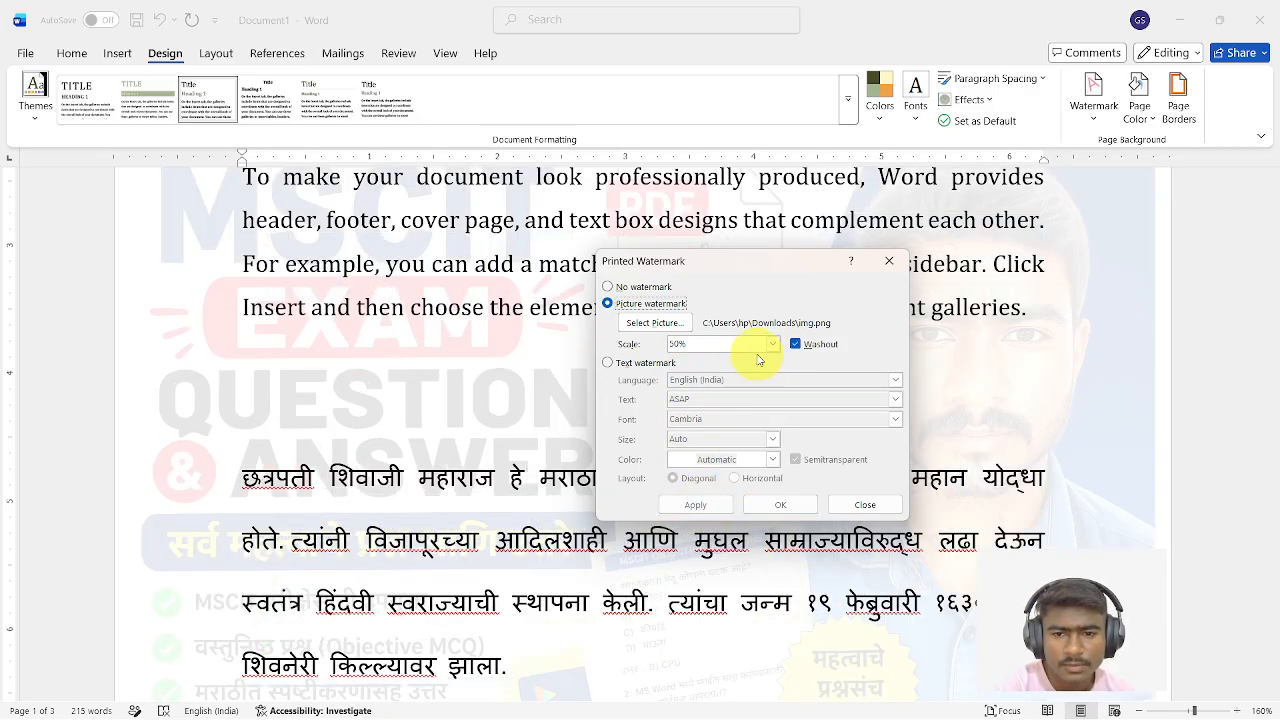
Set the picture watermark's scale to 10% and apply it.
drag(734, 342, 660, 340)
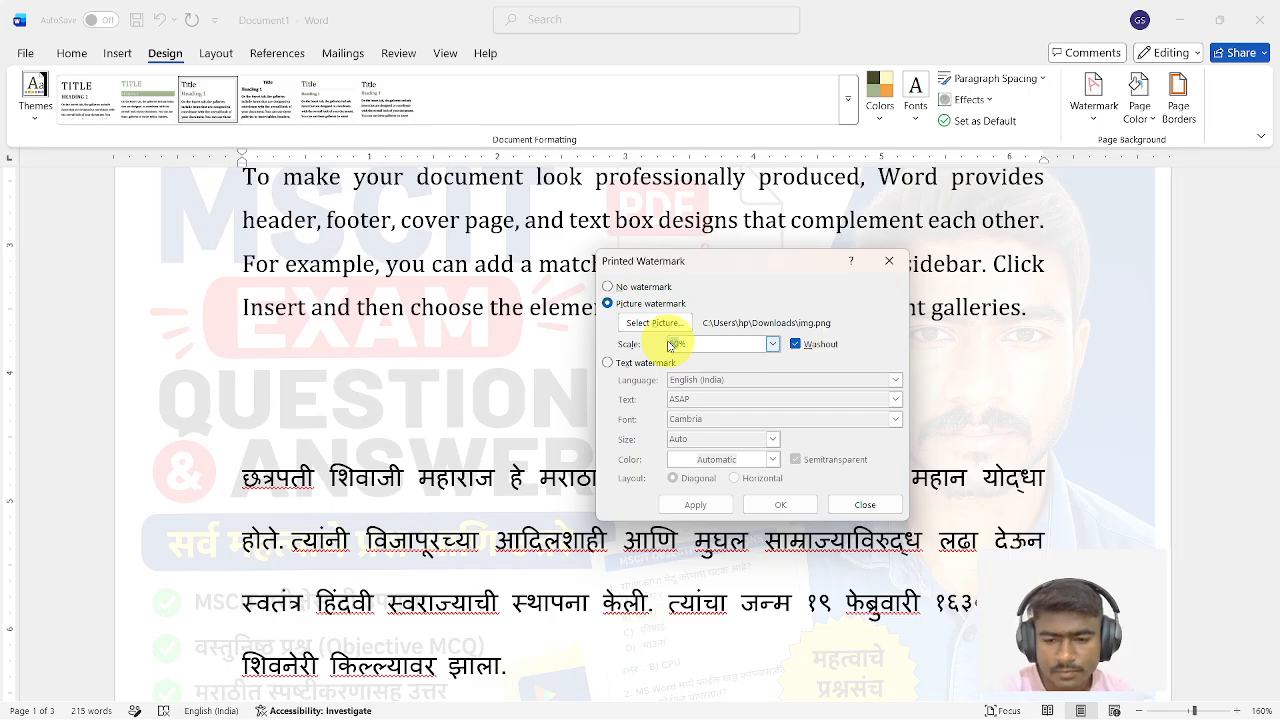
text(10%)
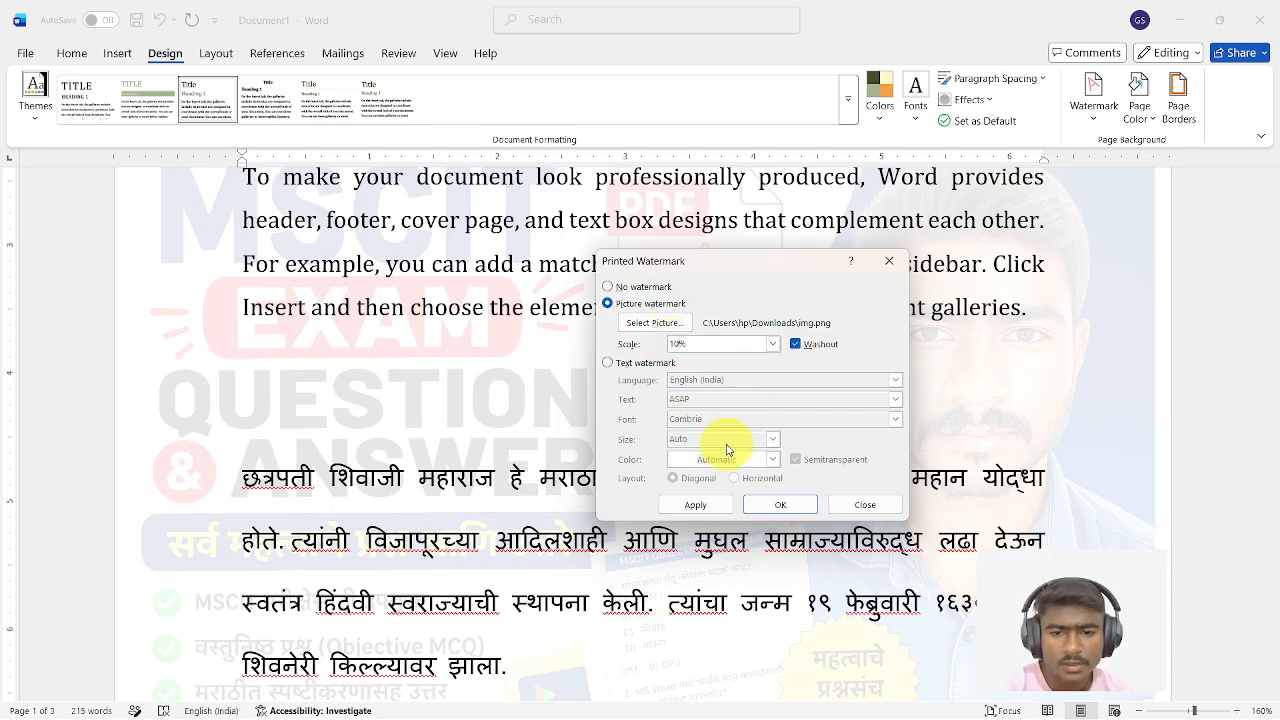
click(697, 504)
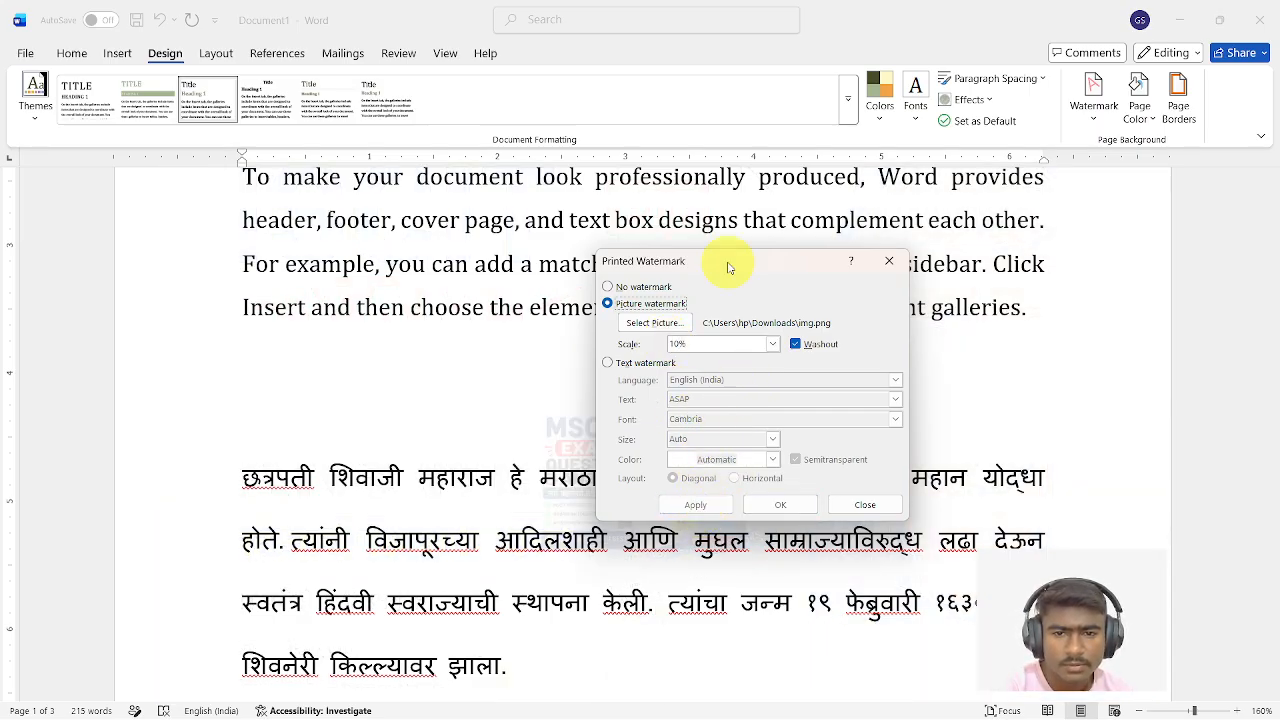
Turn off Washout for the picture watermark and apply it to the document.
drag(728, 267, 985, 253)
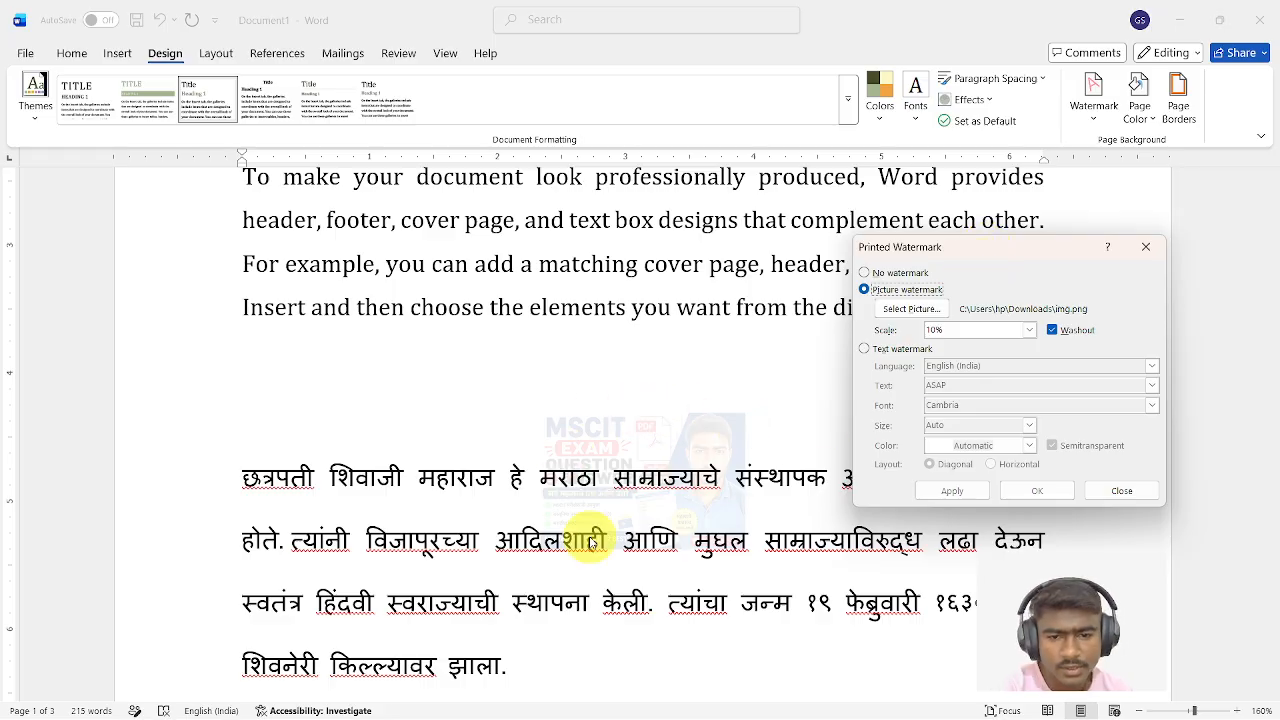
click(1052, 331)
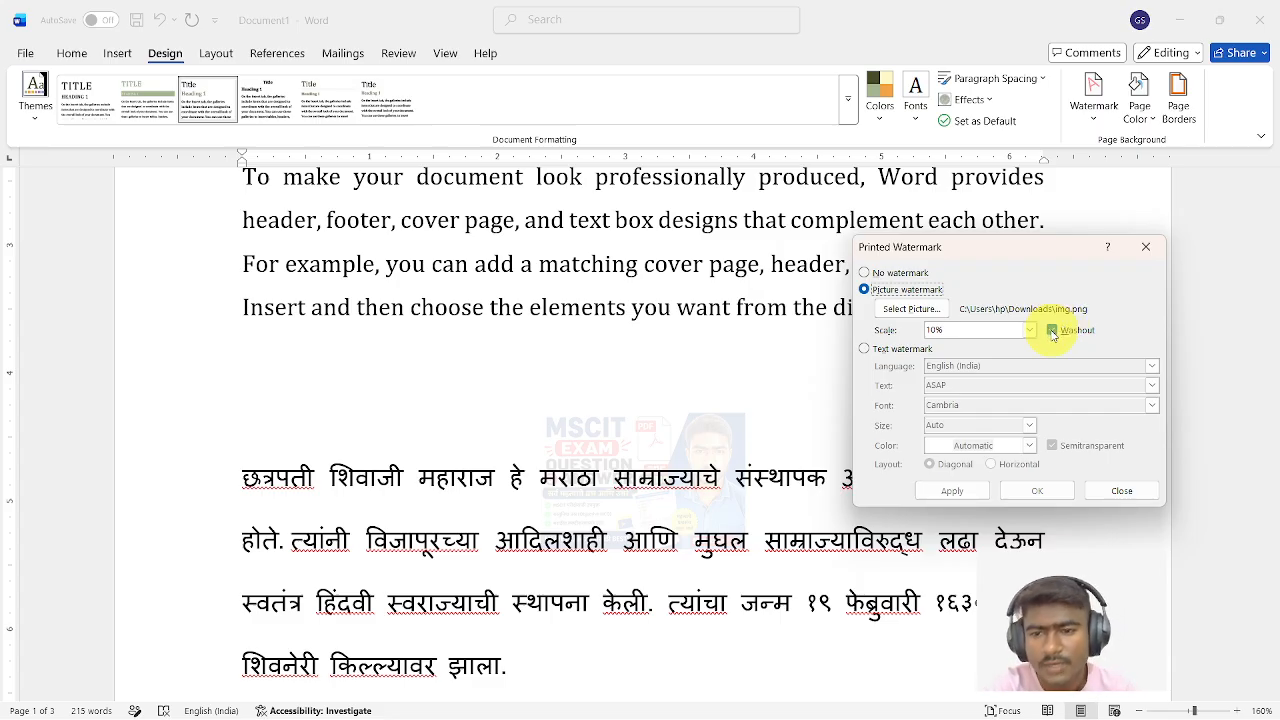
click(1052, 331)
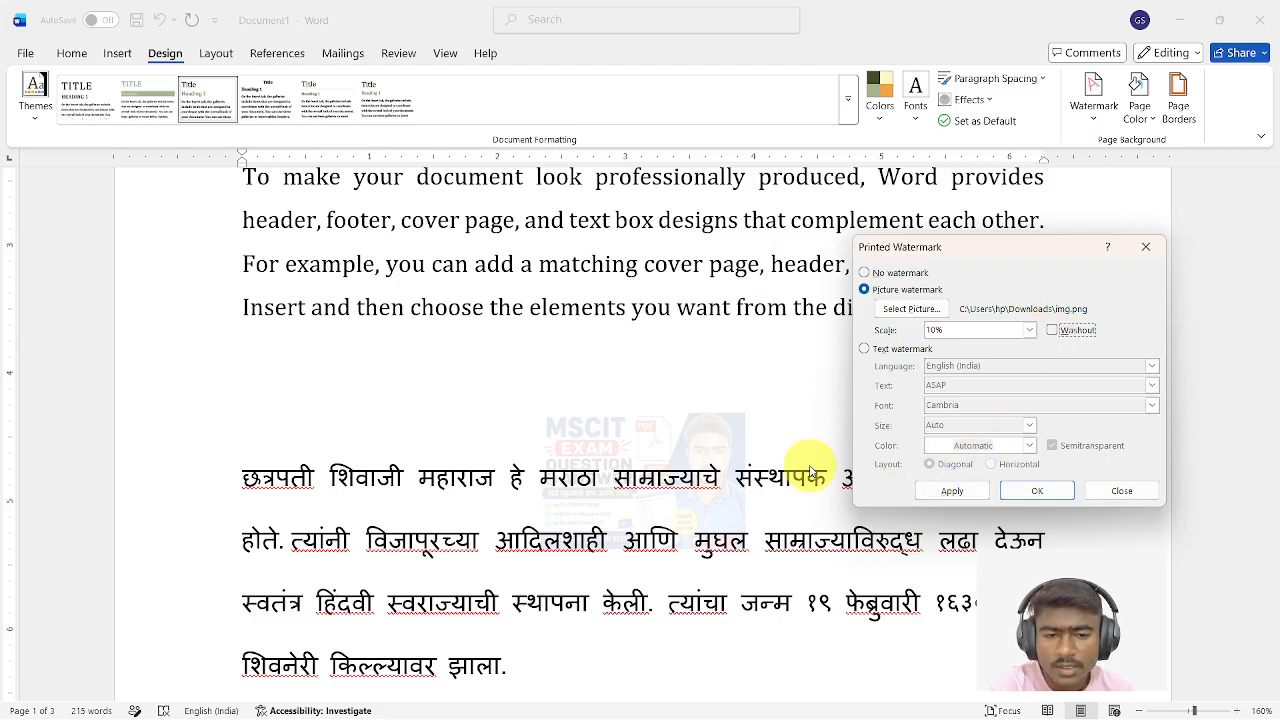
click(957, 492)
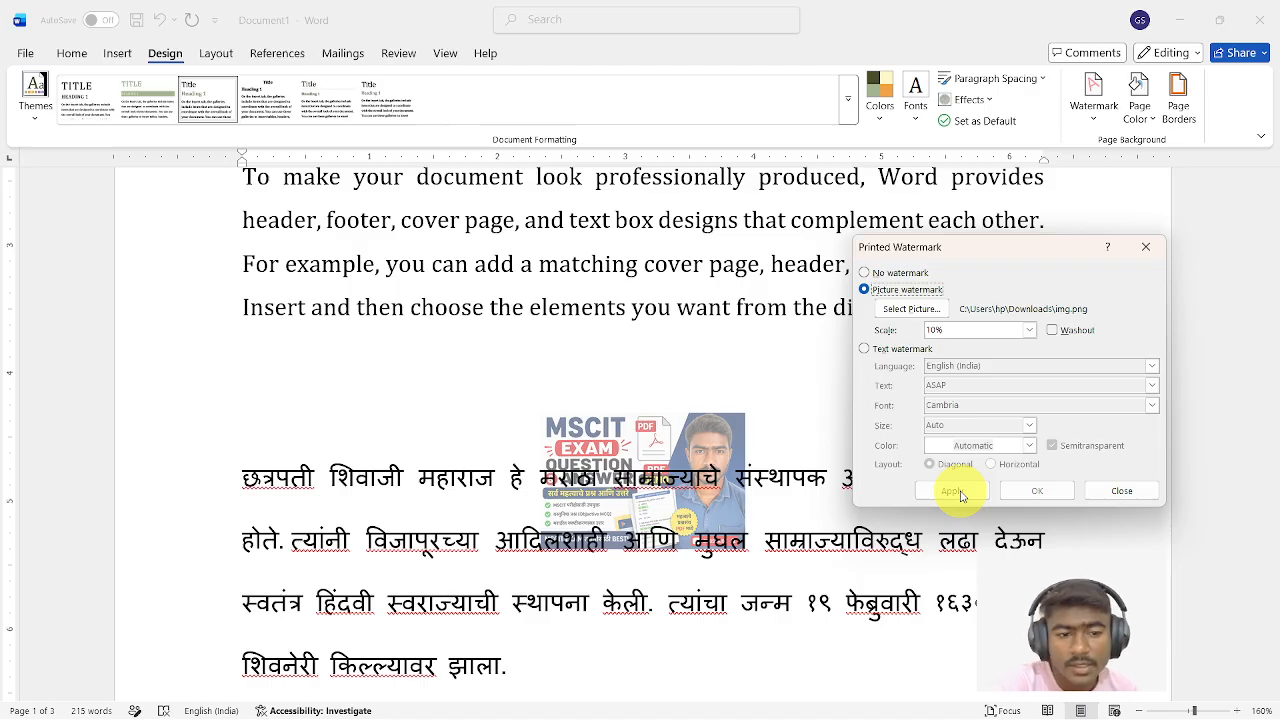
Turn Washout back on for the picture watermark and reapply it.
click(1052, 331)
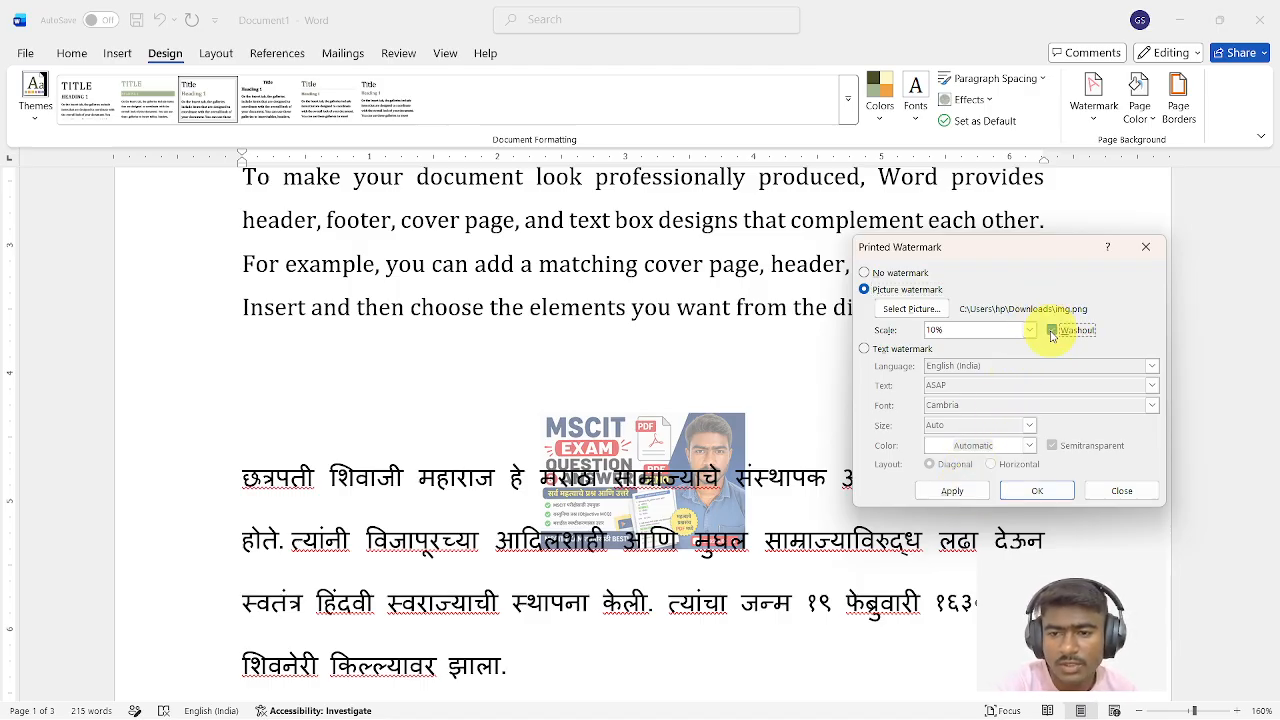
click(946, 492)
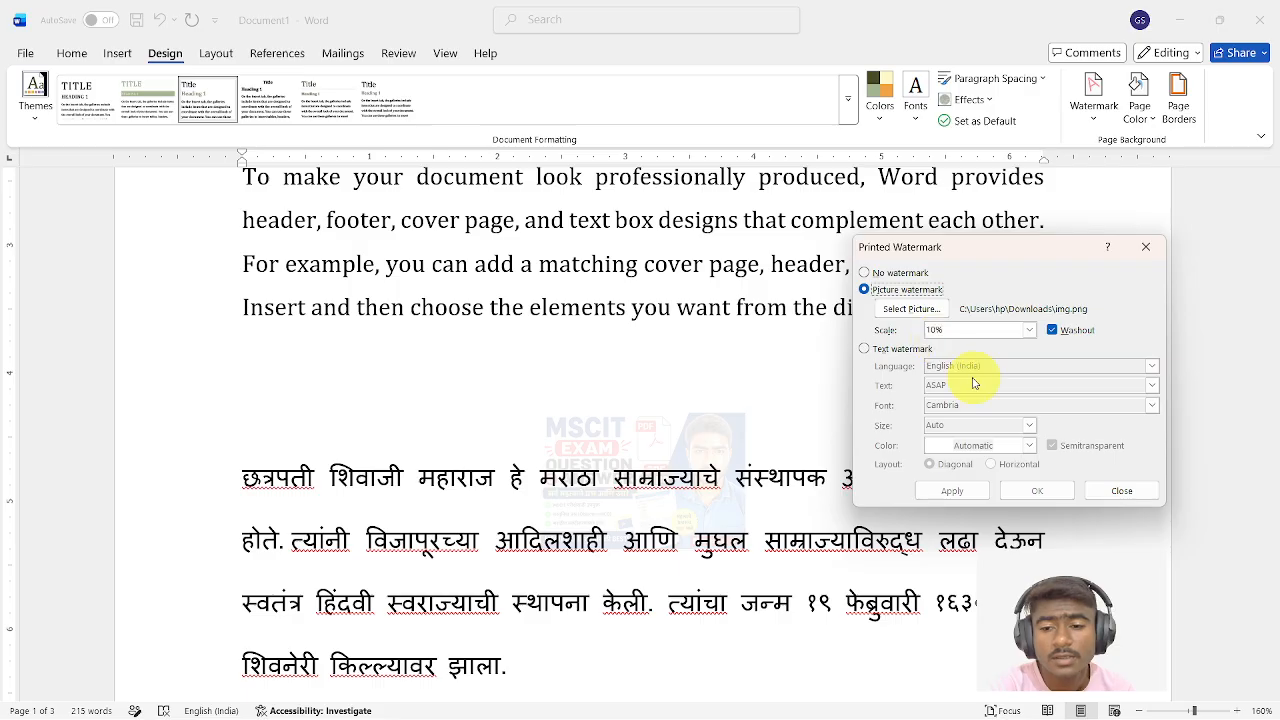
click(865, 289)
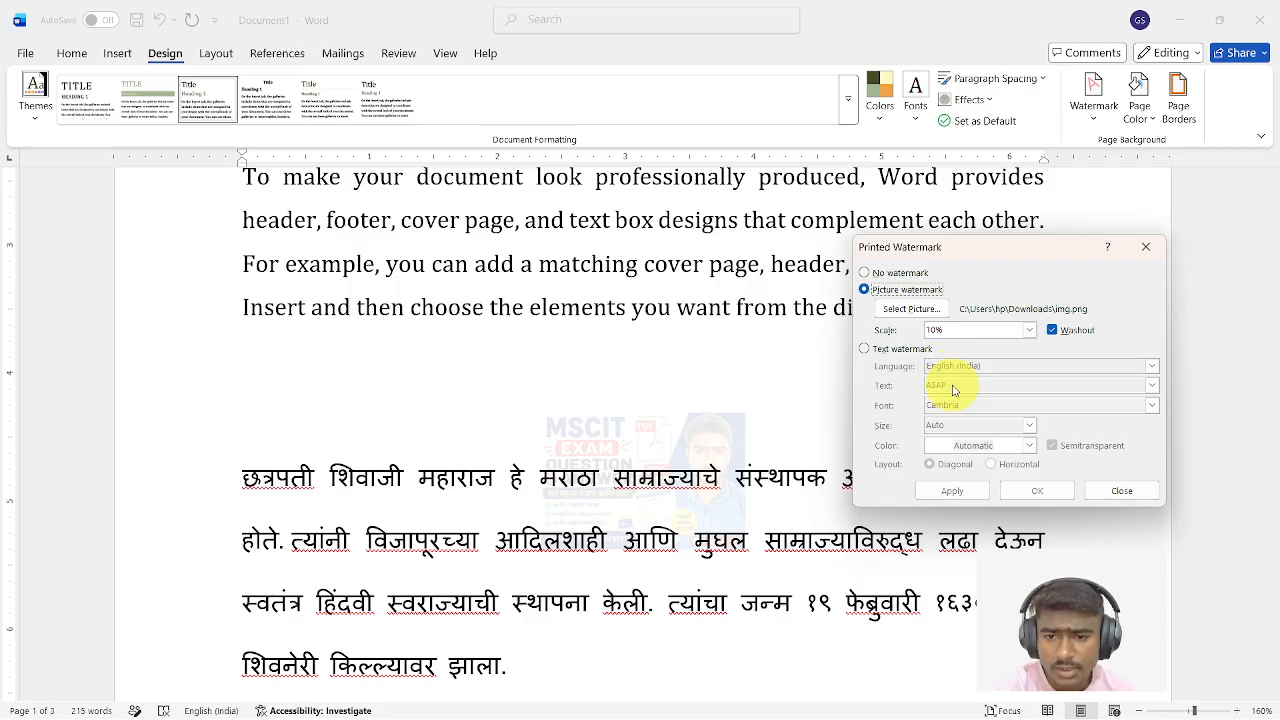
Switch to a text watermark in English (India) with the text "Pavan Master Computer Guide".
click(864, 349)
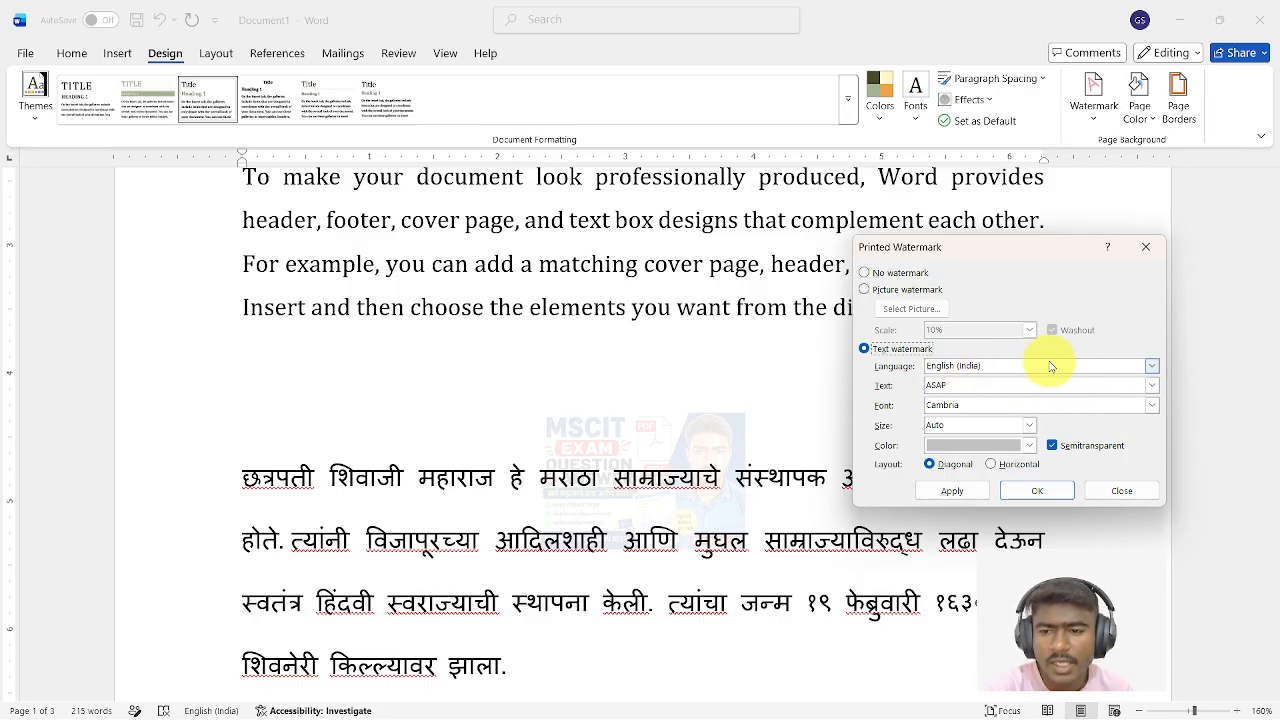
click(1150, 368)
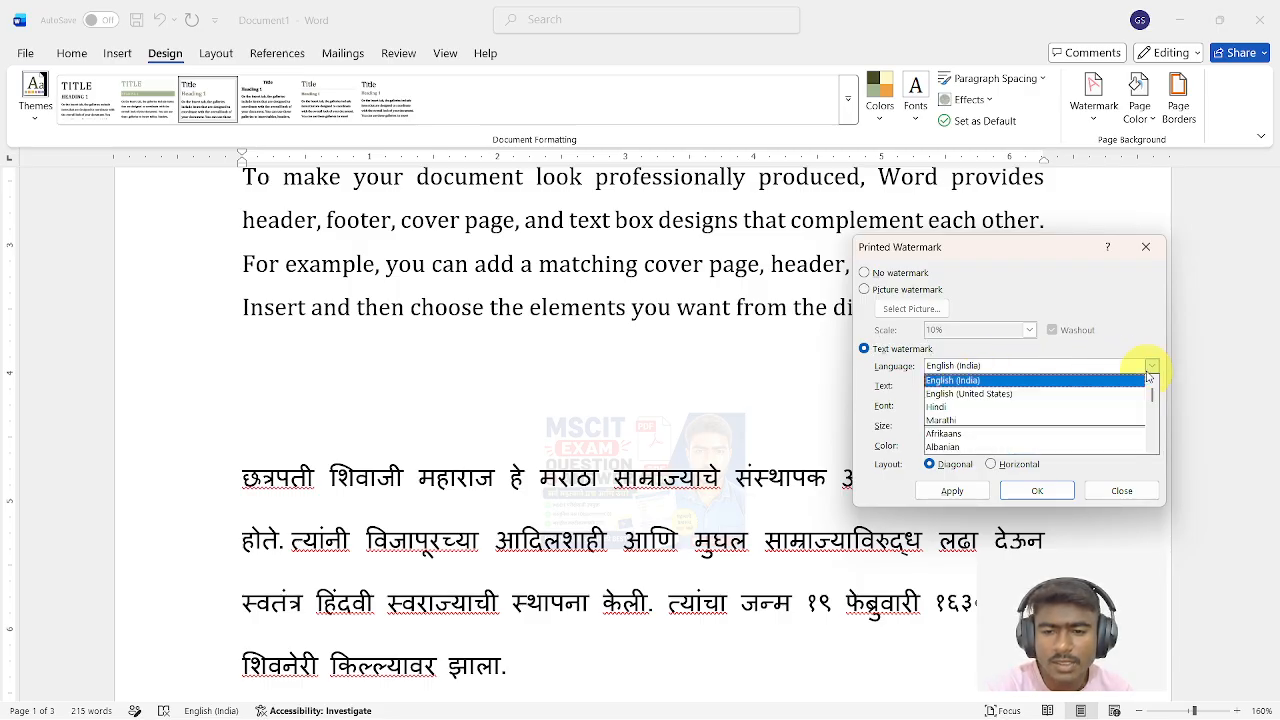
click(1148, 372)
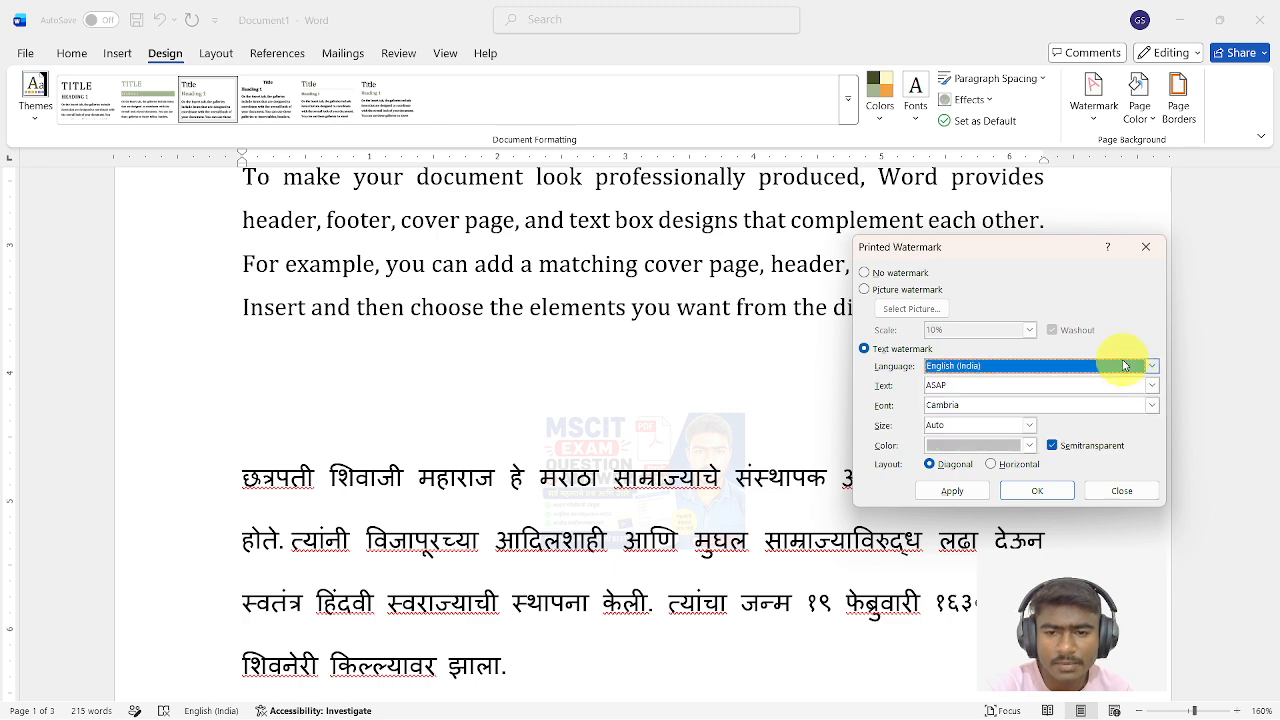
drag(970, 388, 920, 381)
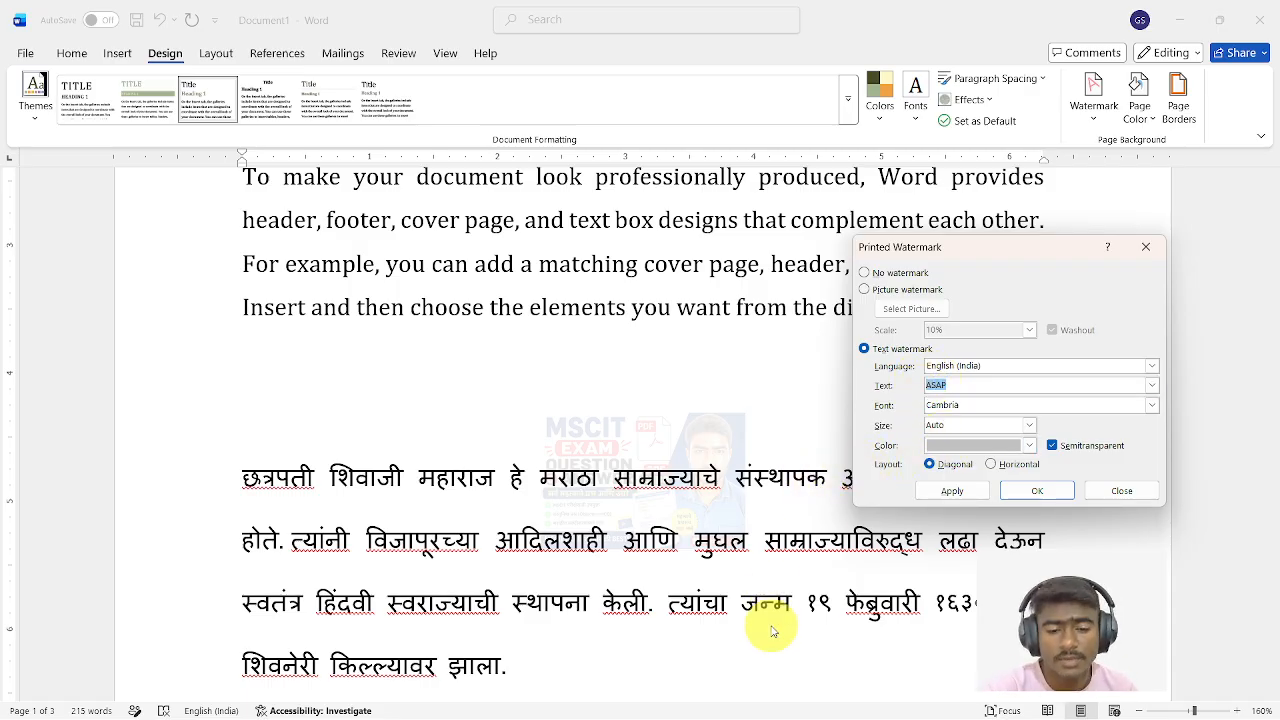
text(P)
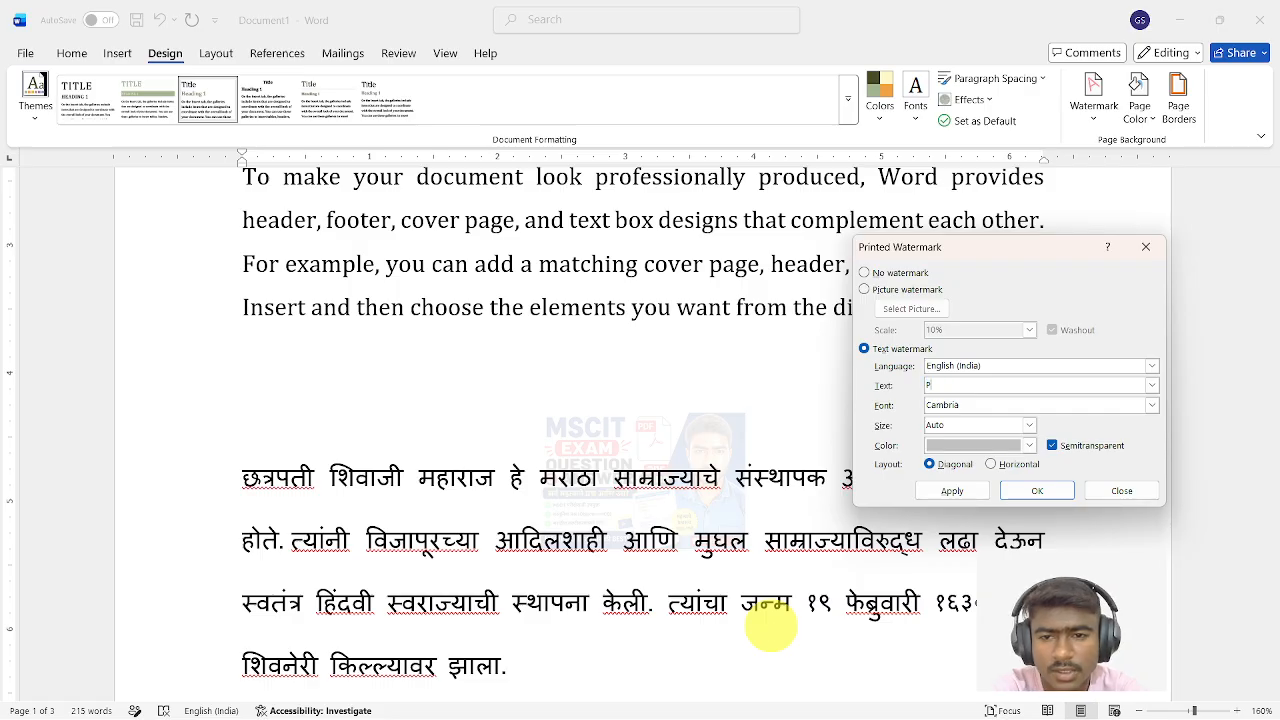
text(avan Mas)
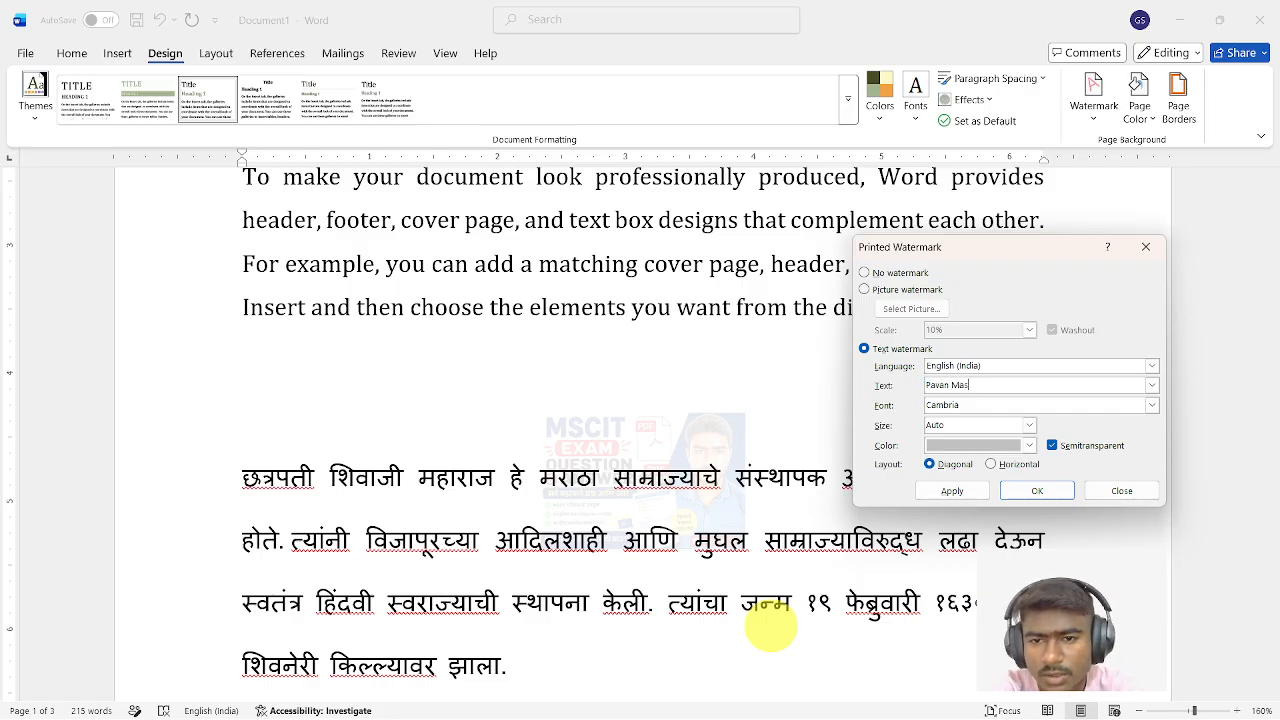
text(ter Computer Guide)
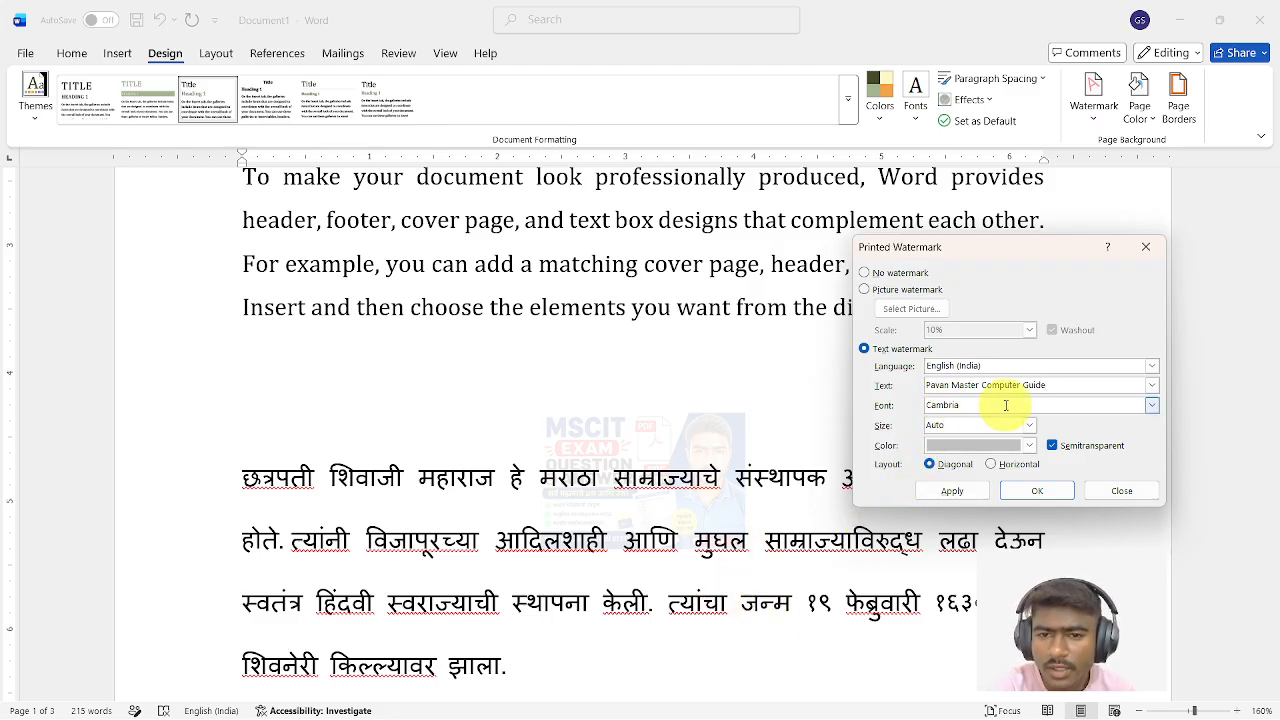
Set the text watermark's font to Algerian.
click(1150, 405)
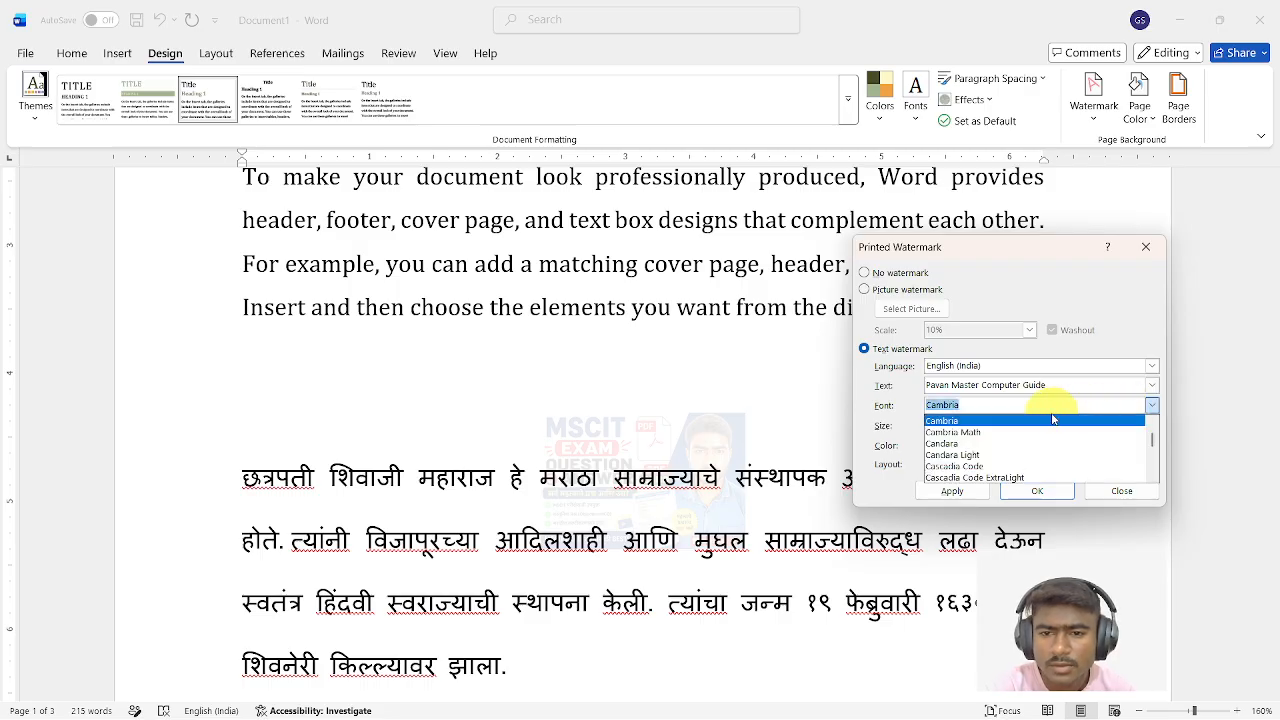
text(Ig)
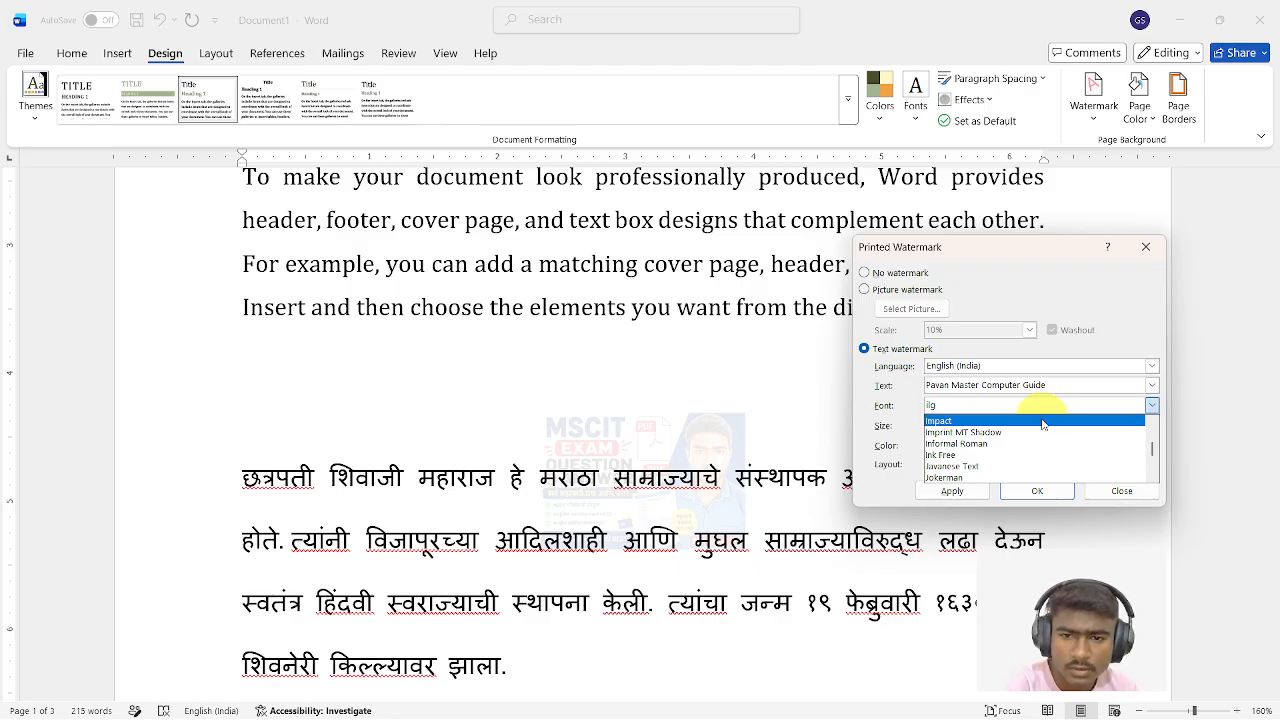
key(BackSpace)
key(BackSpace)
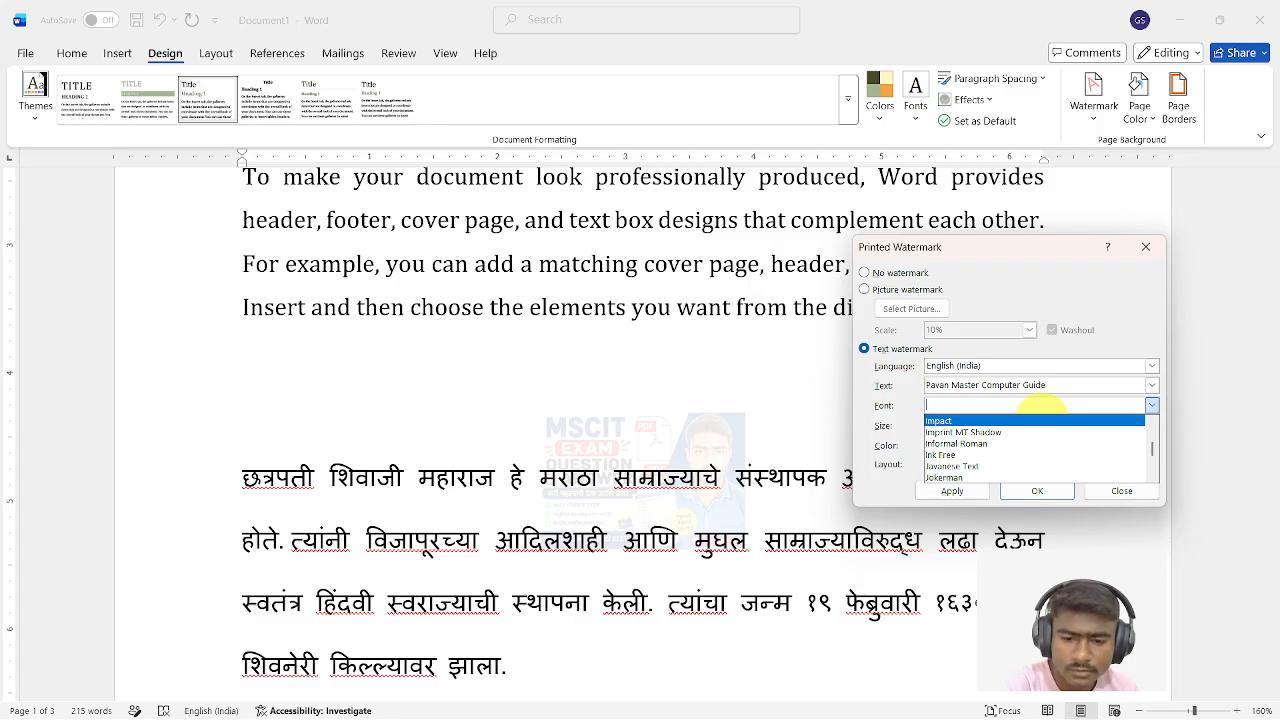
text(alh)
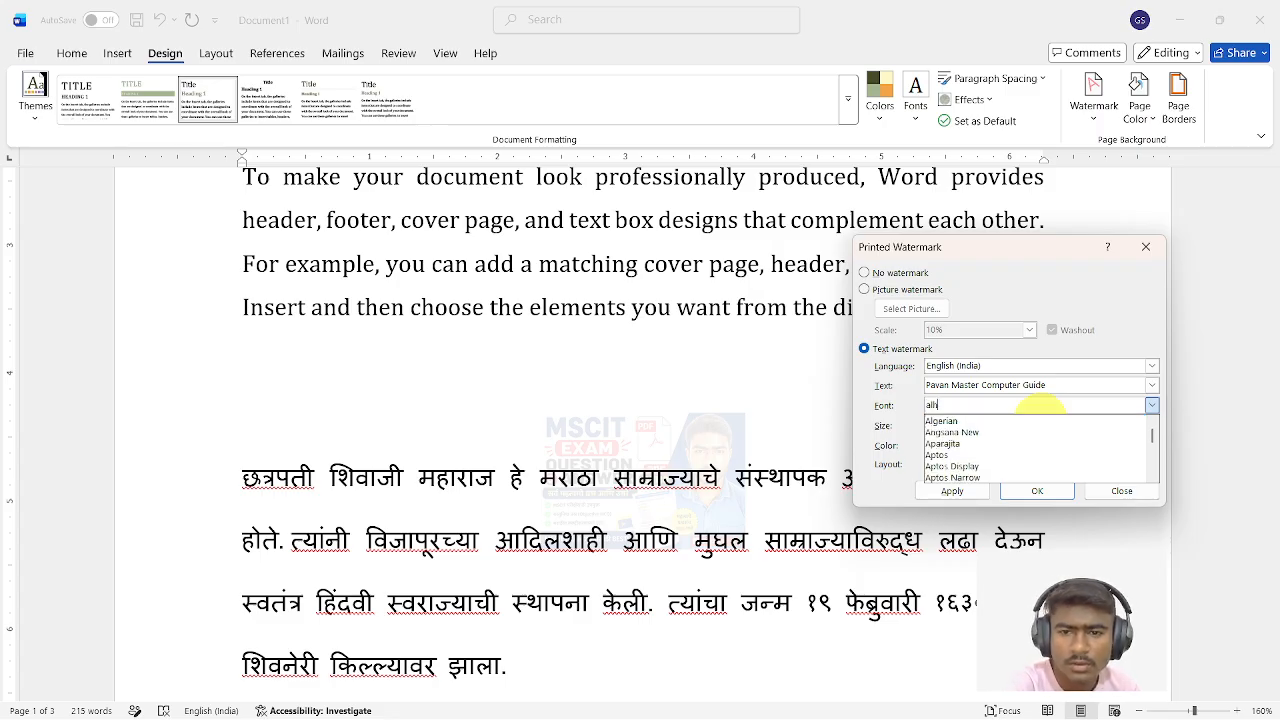
key(Up)
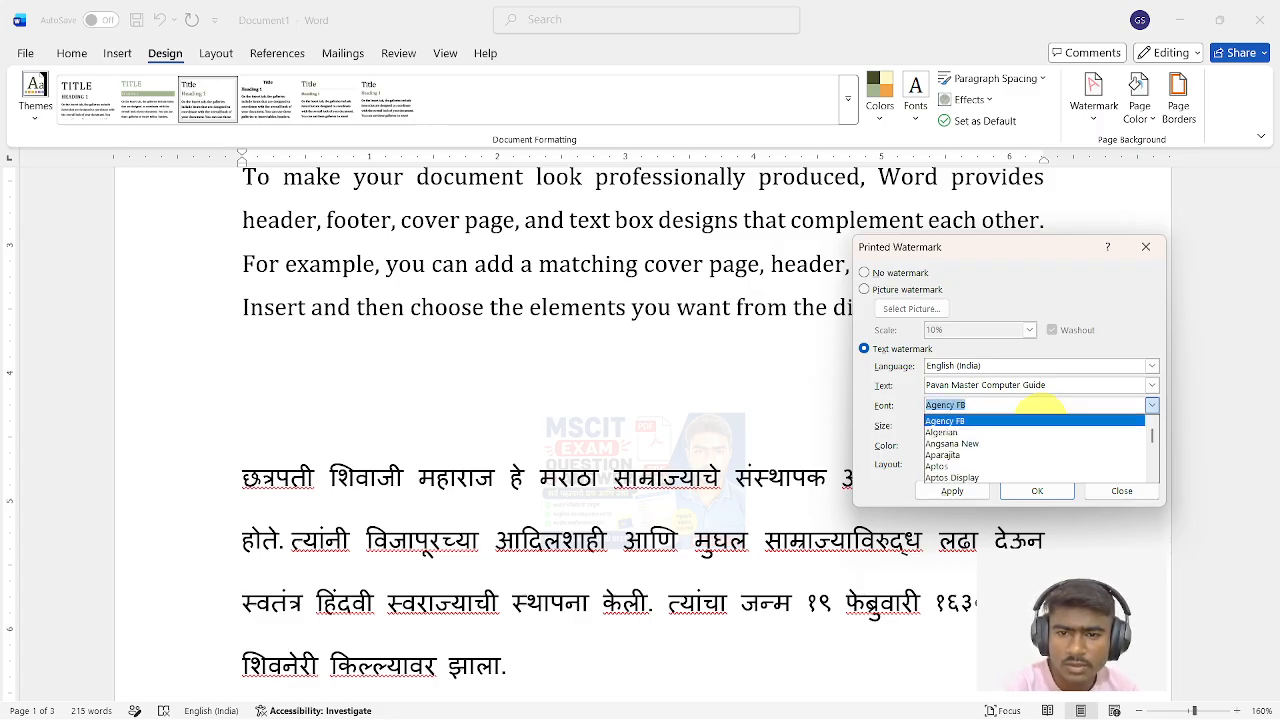
key(Down)
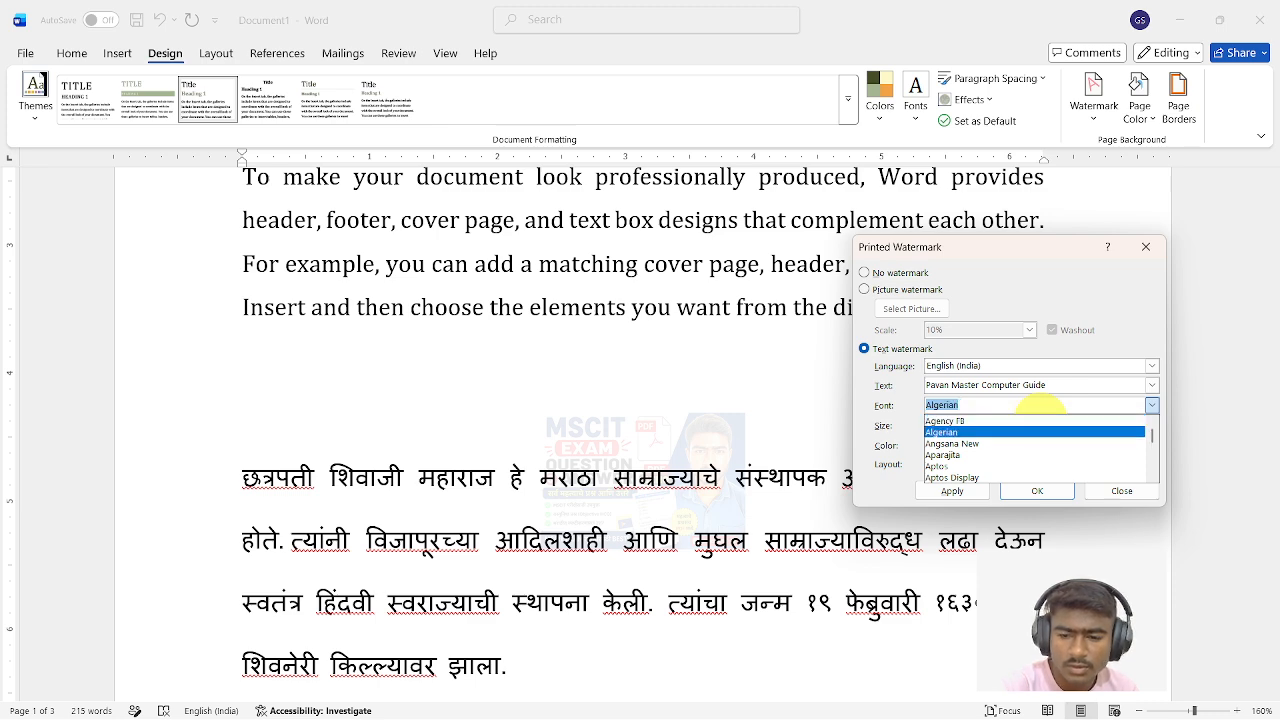
click(1029, 432)
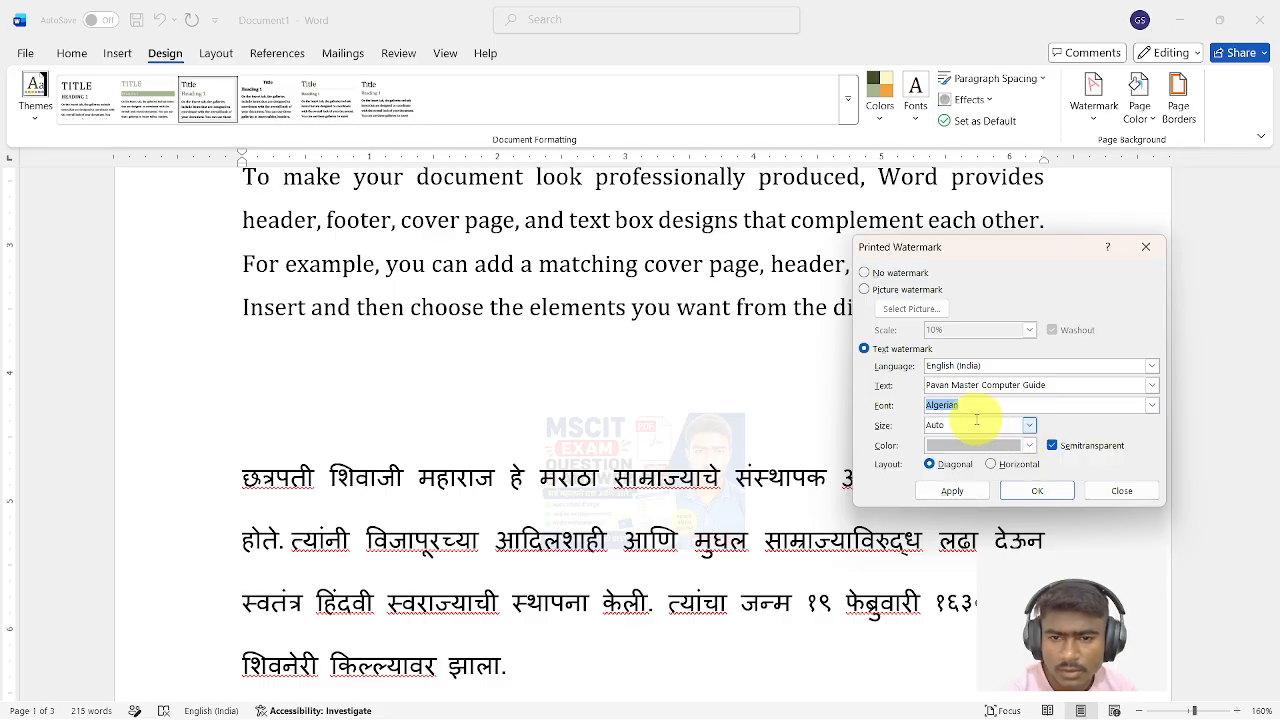
Set the text watermark's color to the standard green and apply it to the document.
click(1029, 445)
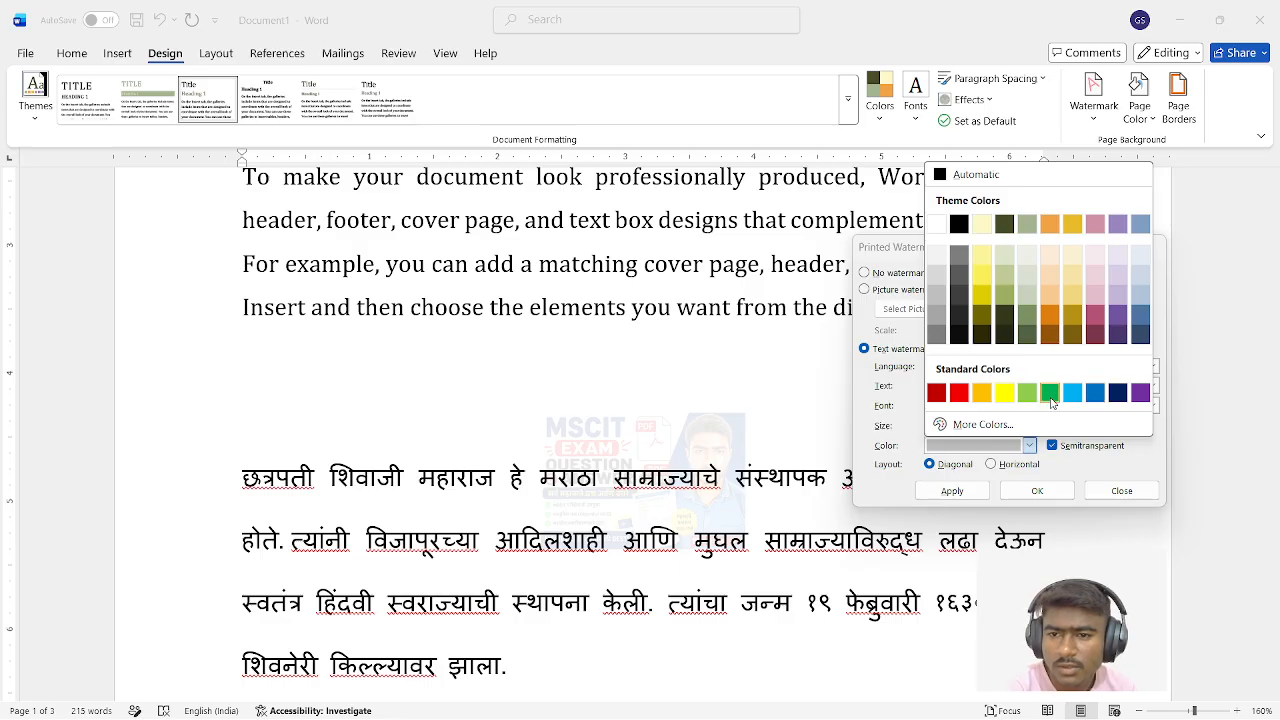
click(1049, 396)
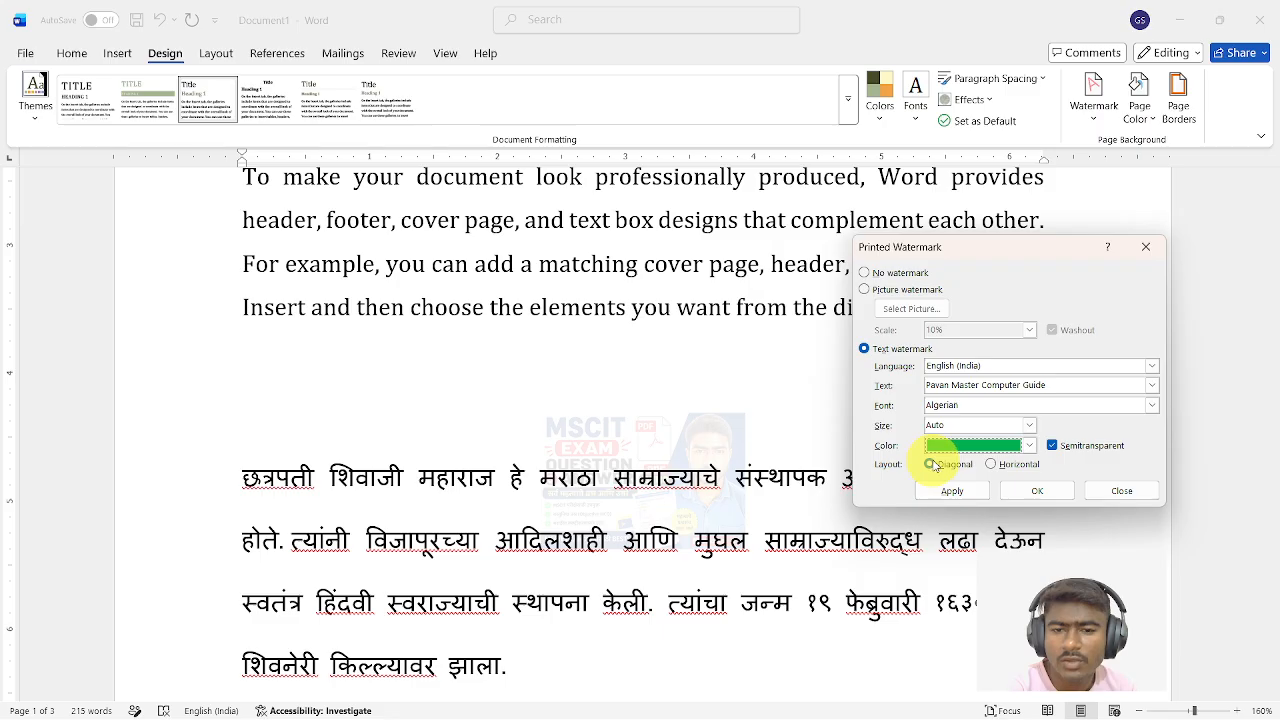
click(955, 489)
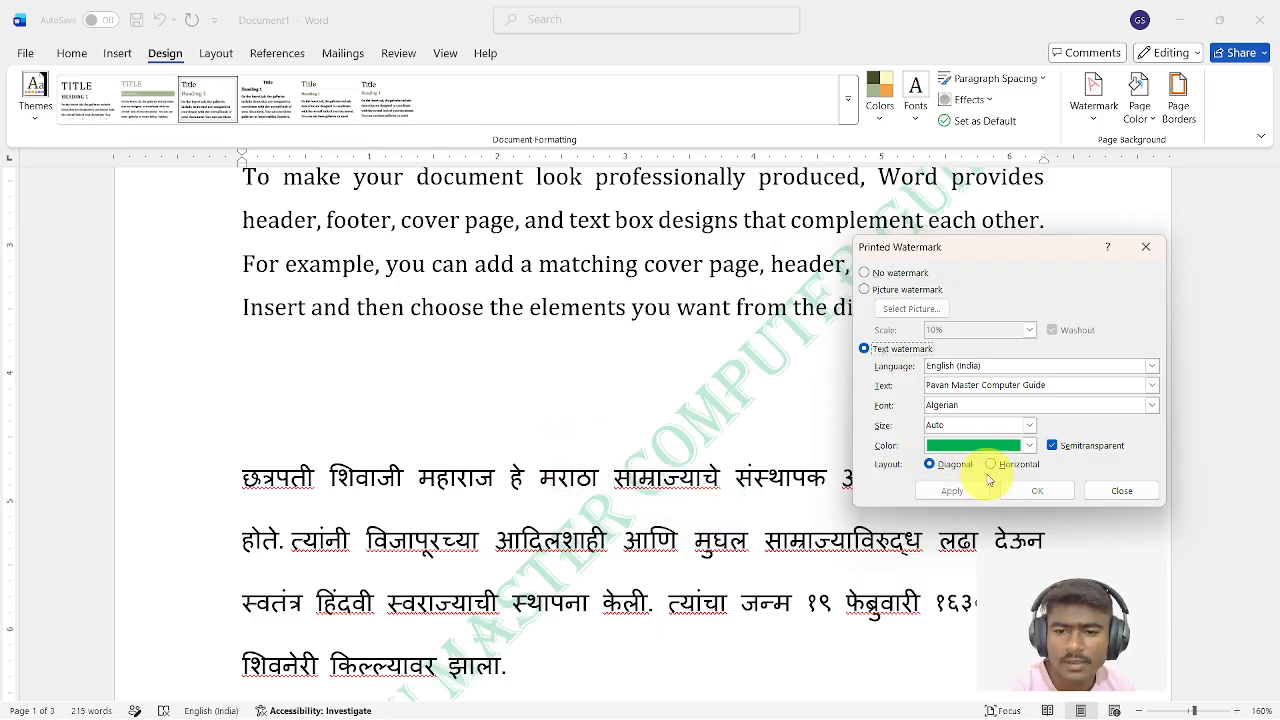
Apply the text watermark in the Horizontal layout, and return it to the Diagonal layout.
click(993, 463)
click(960, 491)
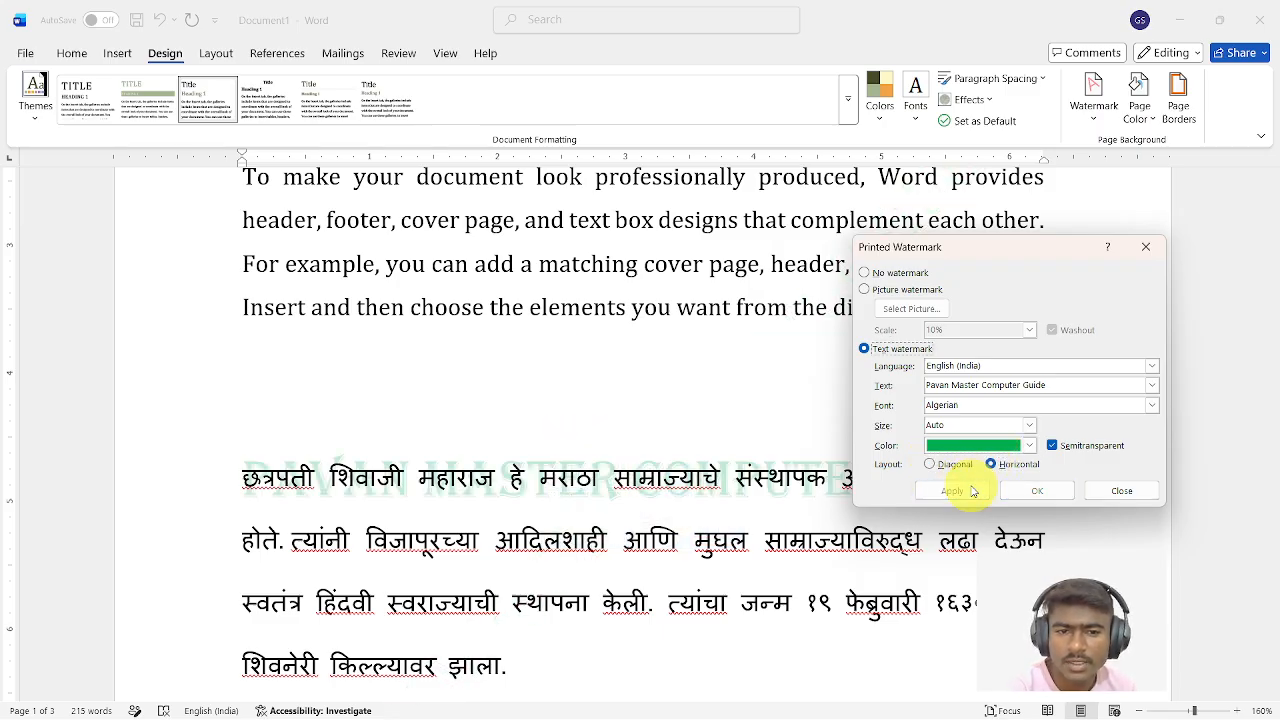
click(930, 464)
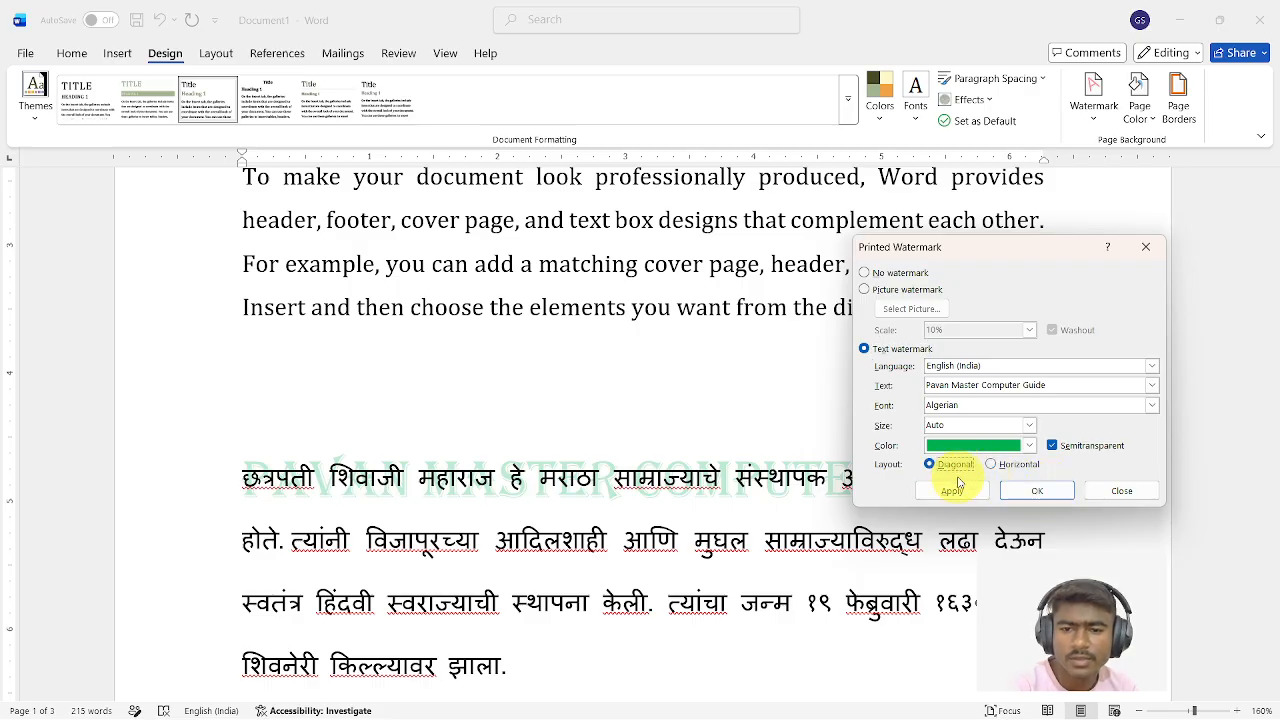
click(955, 491)
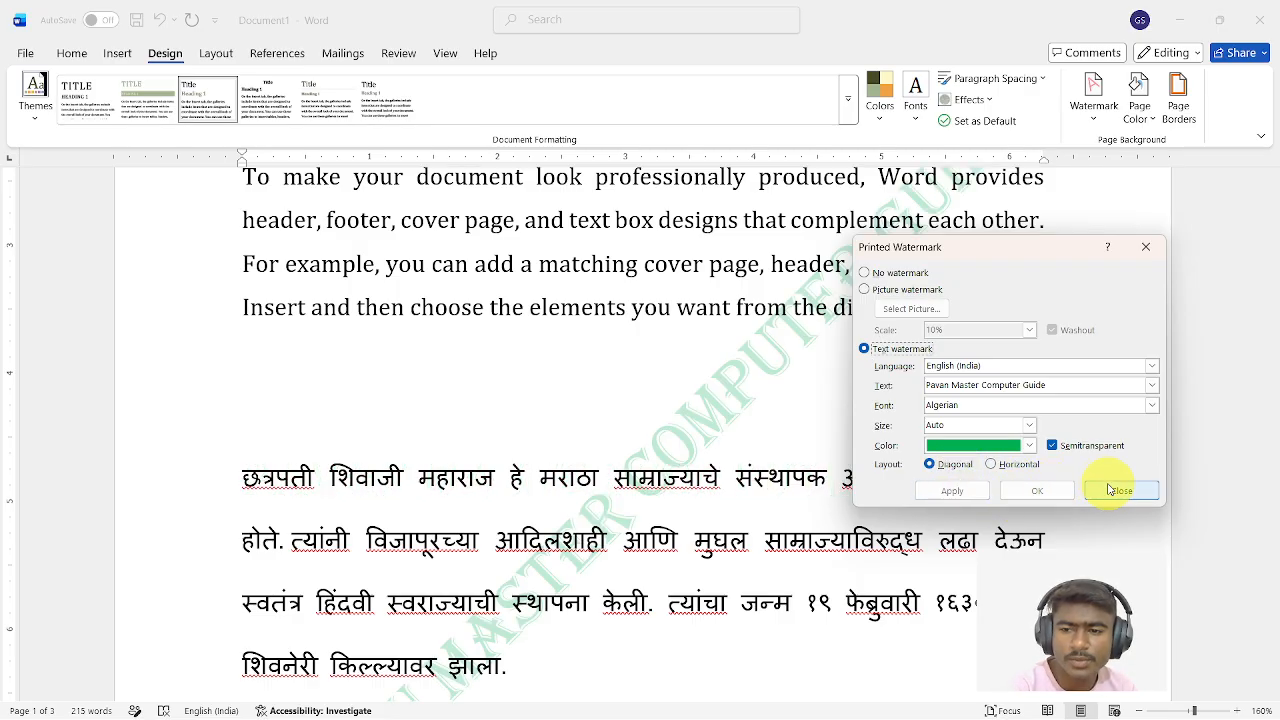
Apply the text watermark with Semitransparent off, and reapply it with Semitransparent back on.
click(1052, 446)
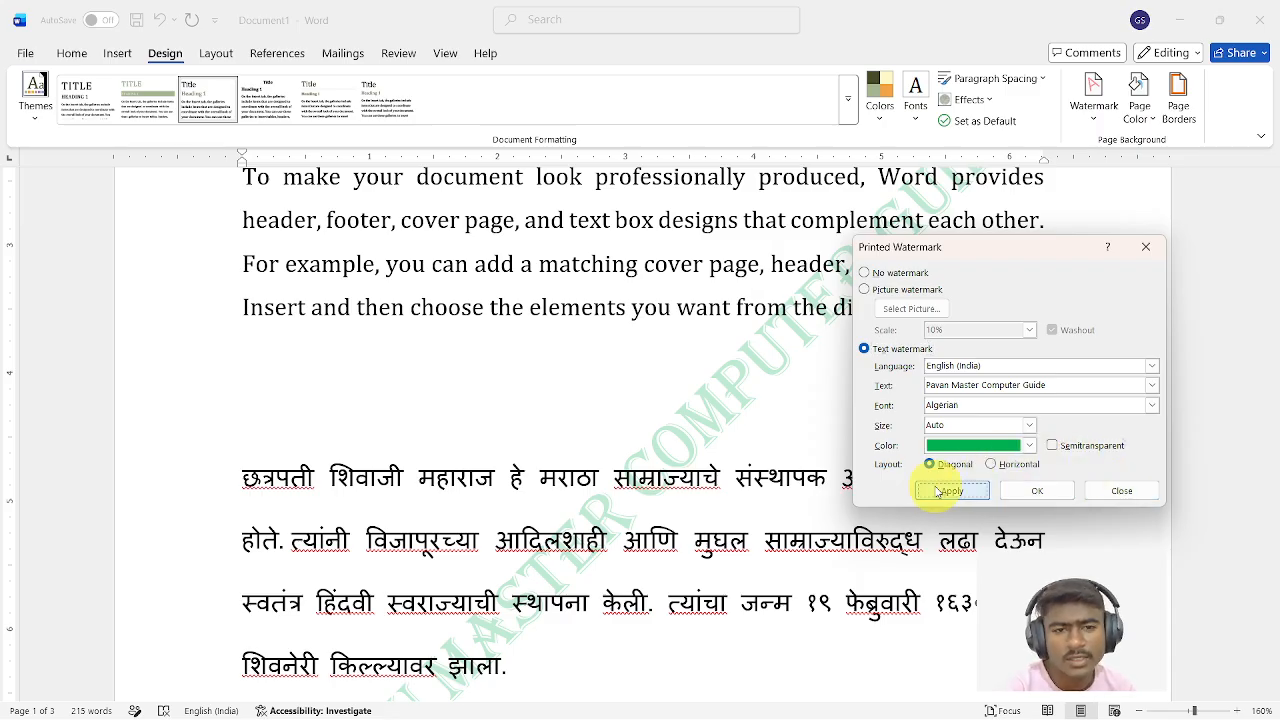
click(952, 491)
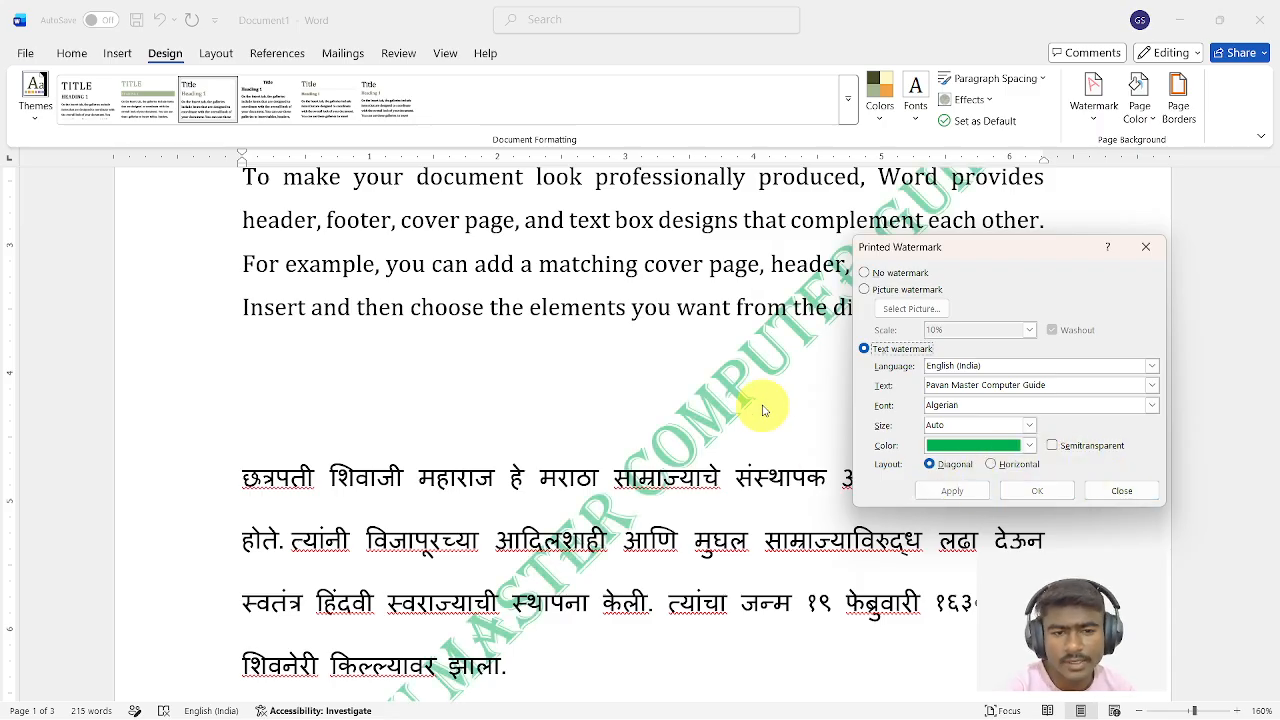
click(1052, 446)
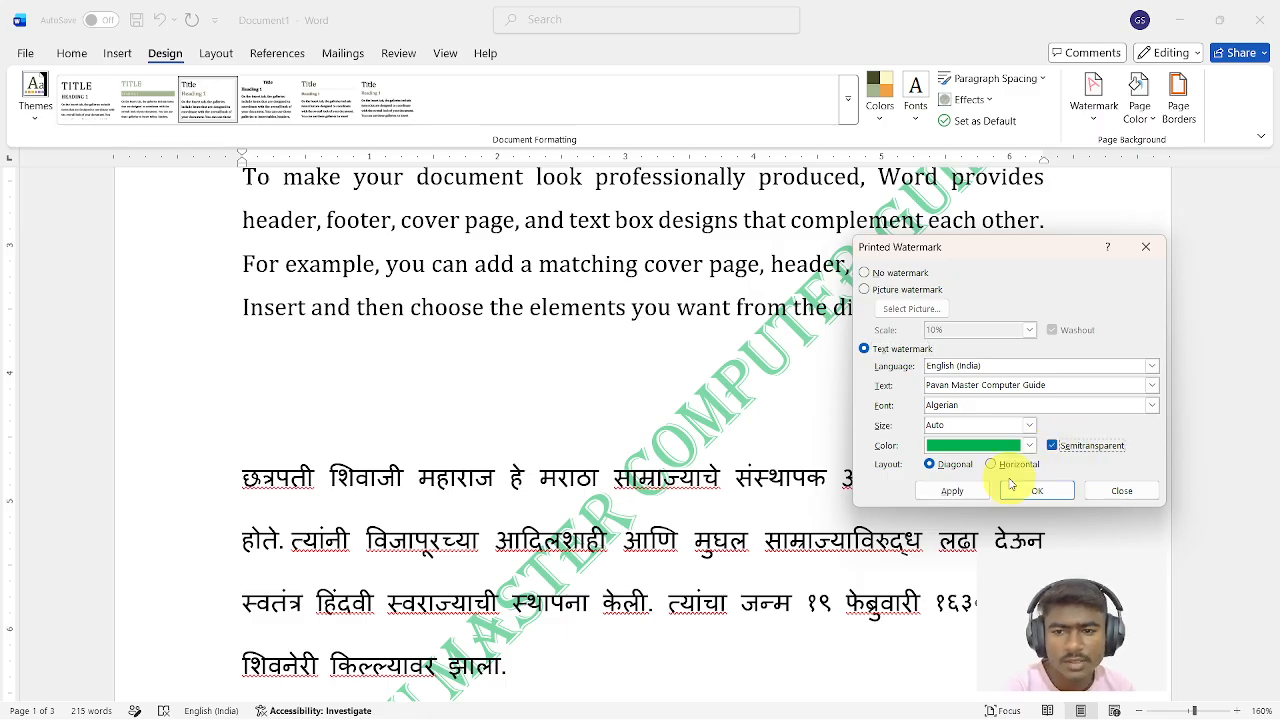
click(955, 491)
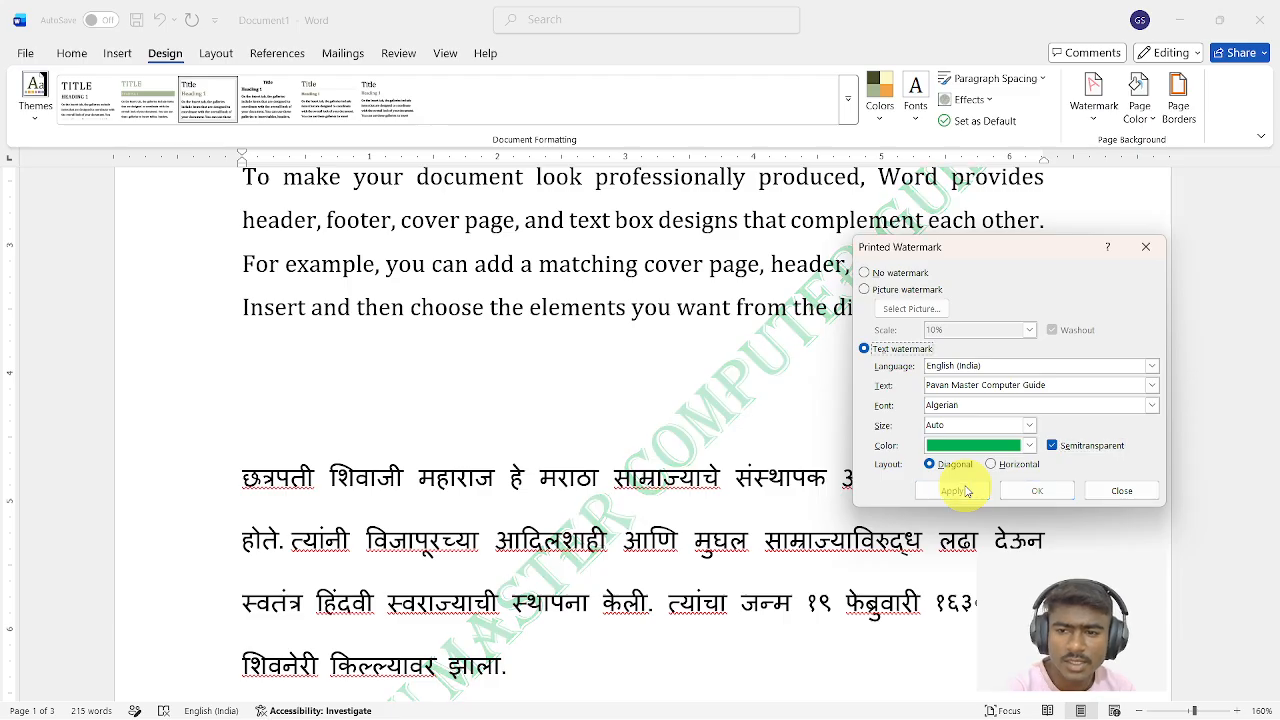
Close the watermark settings and open the print preview to check the watermark on the pages.
click(1115, 491)
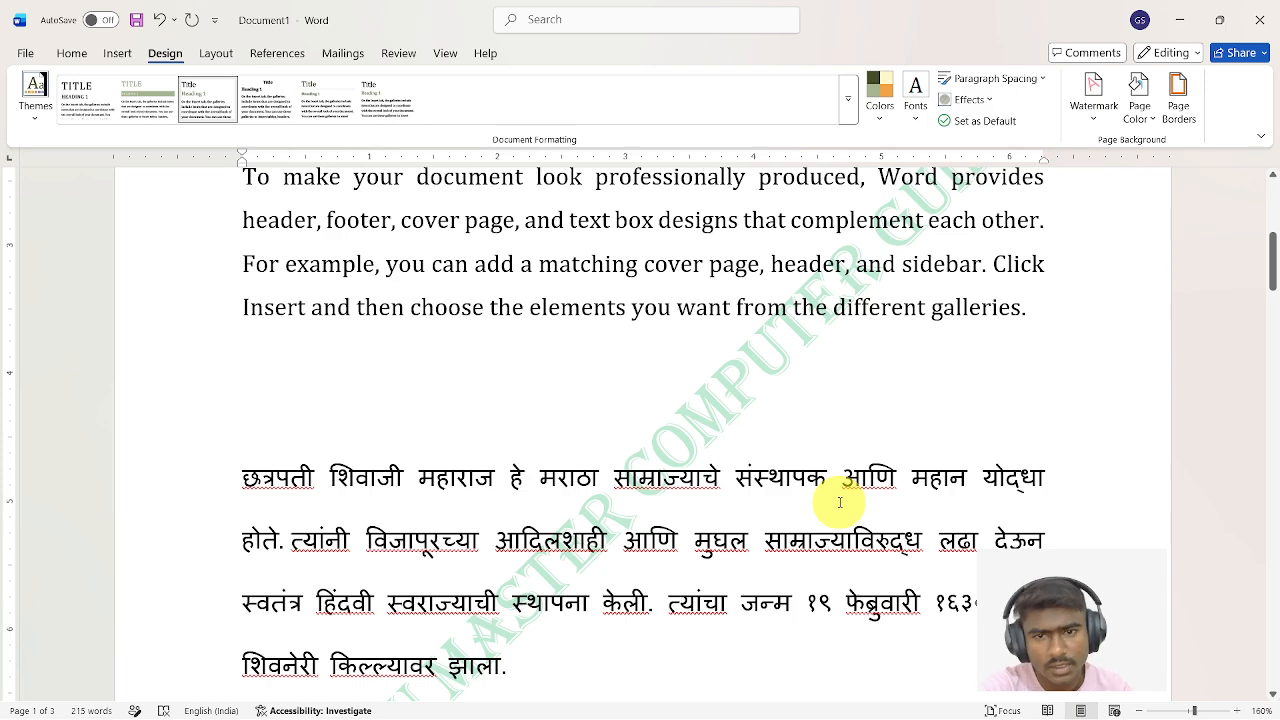
scroll(838, 500, up, 6)
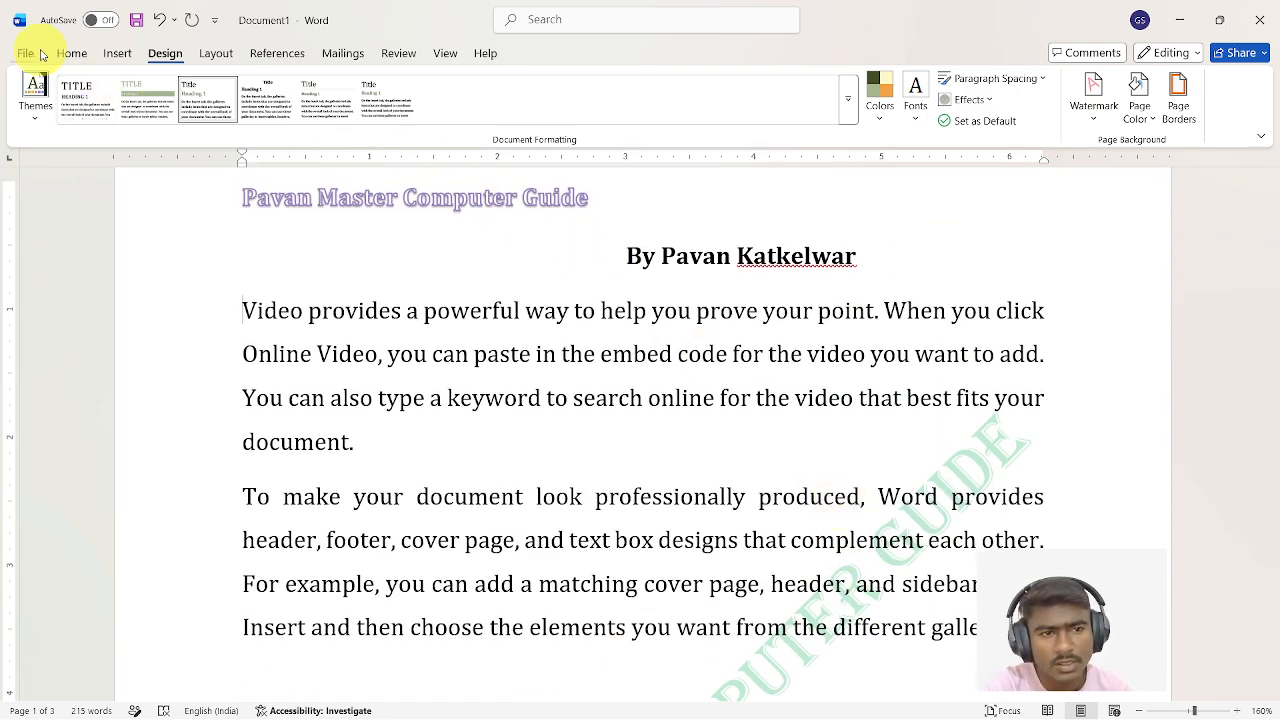
click(42, 55)
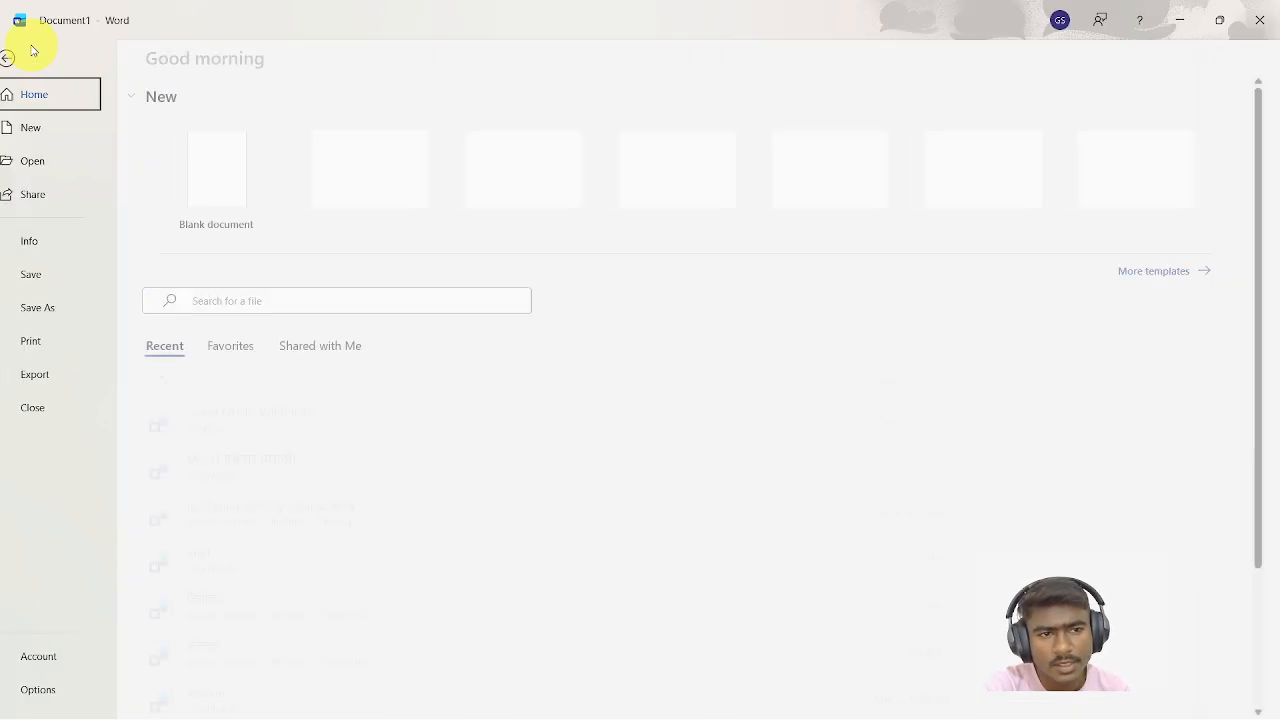
click(55, 344)
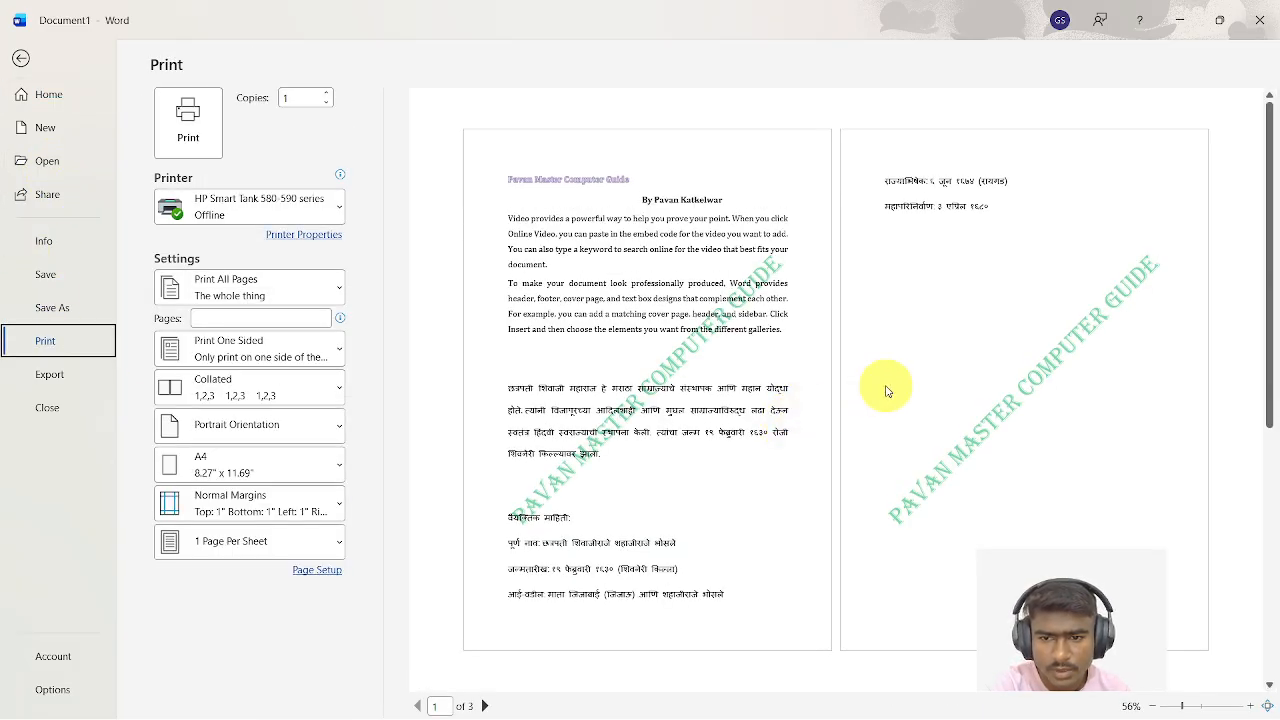
Leave the print preview and set the document's page color to No Color.
click(20, 59)
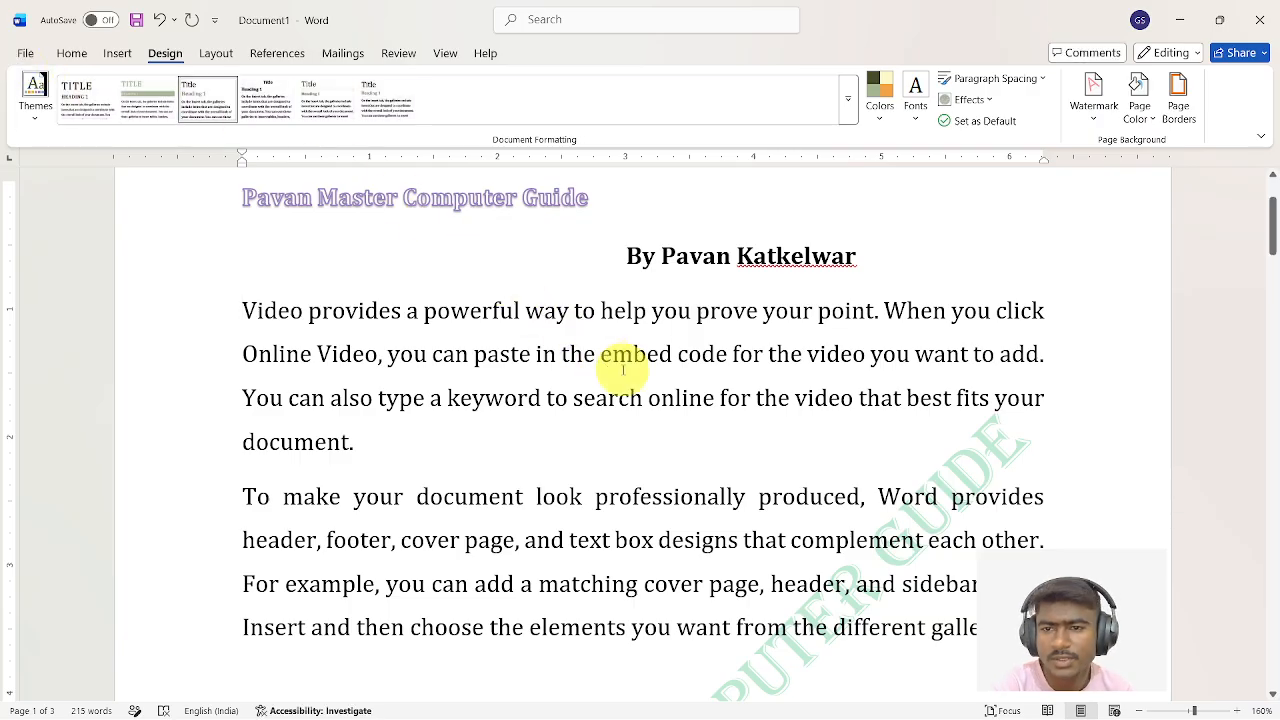
scroll(623, 370, up, 3)
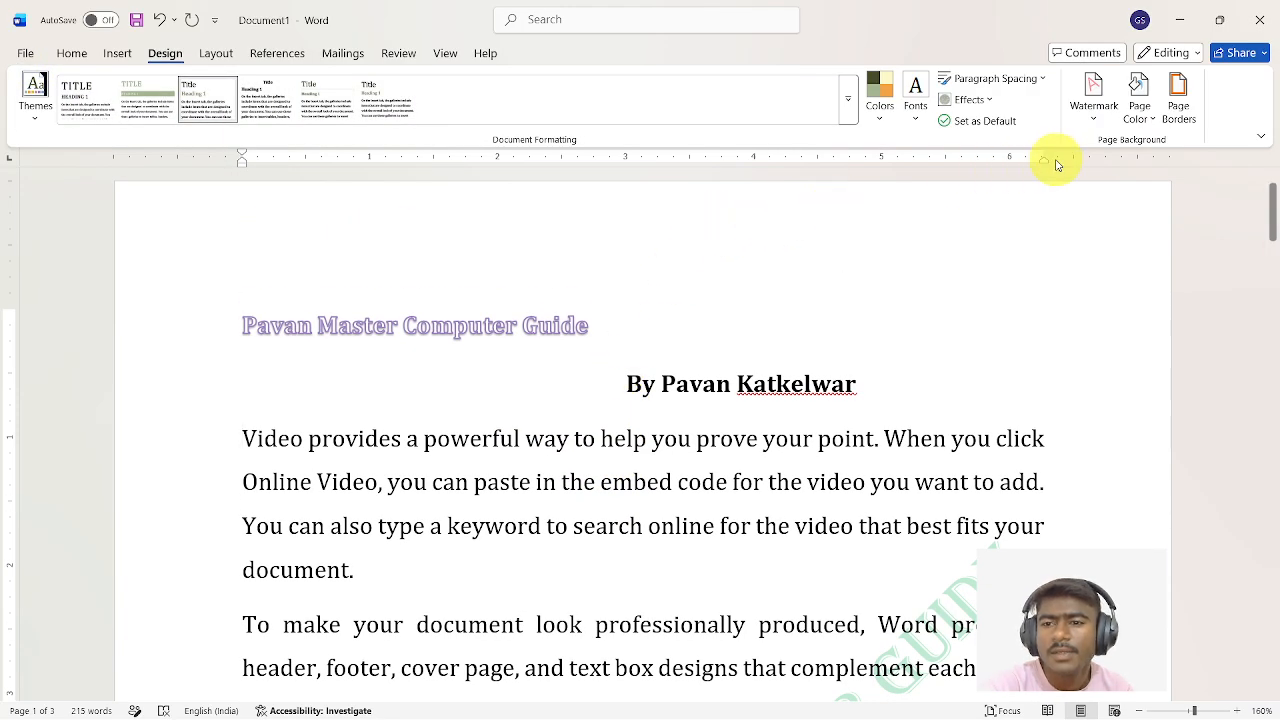
click(1137, 120)
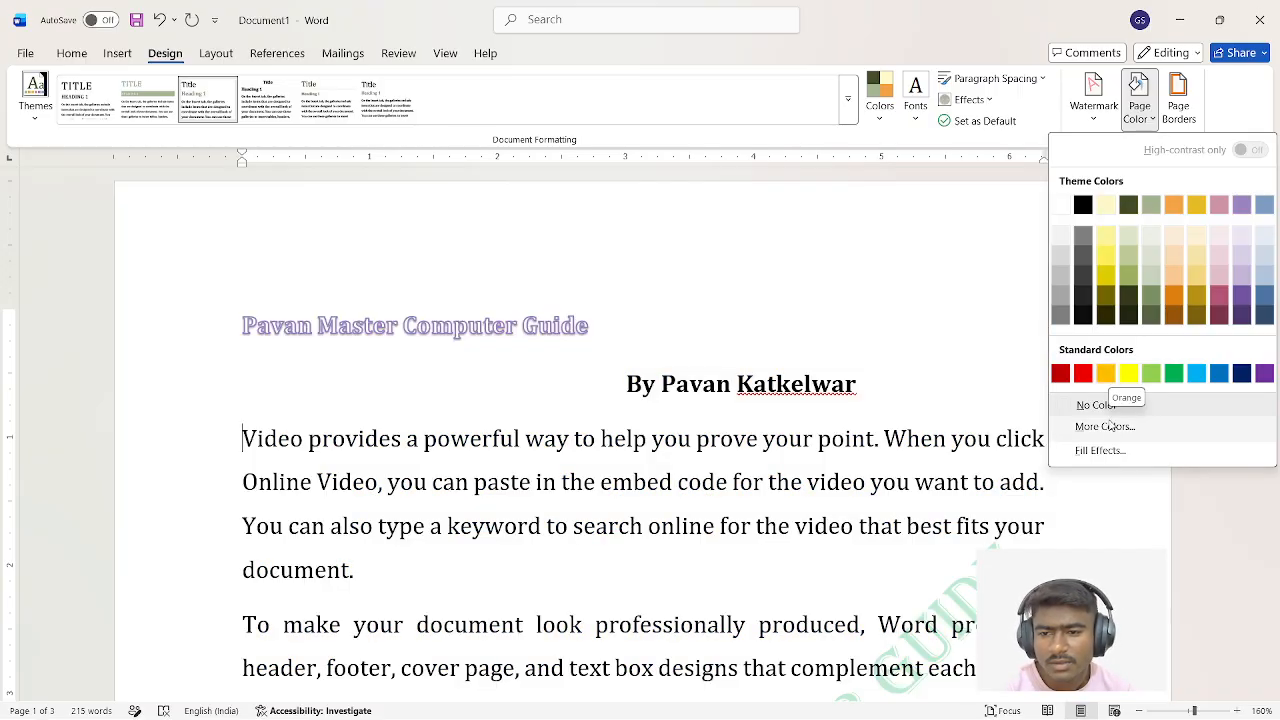
click(1097, 408)
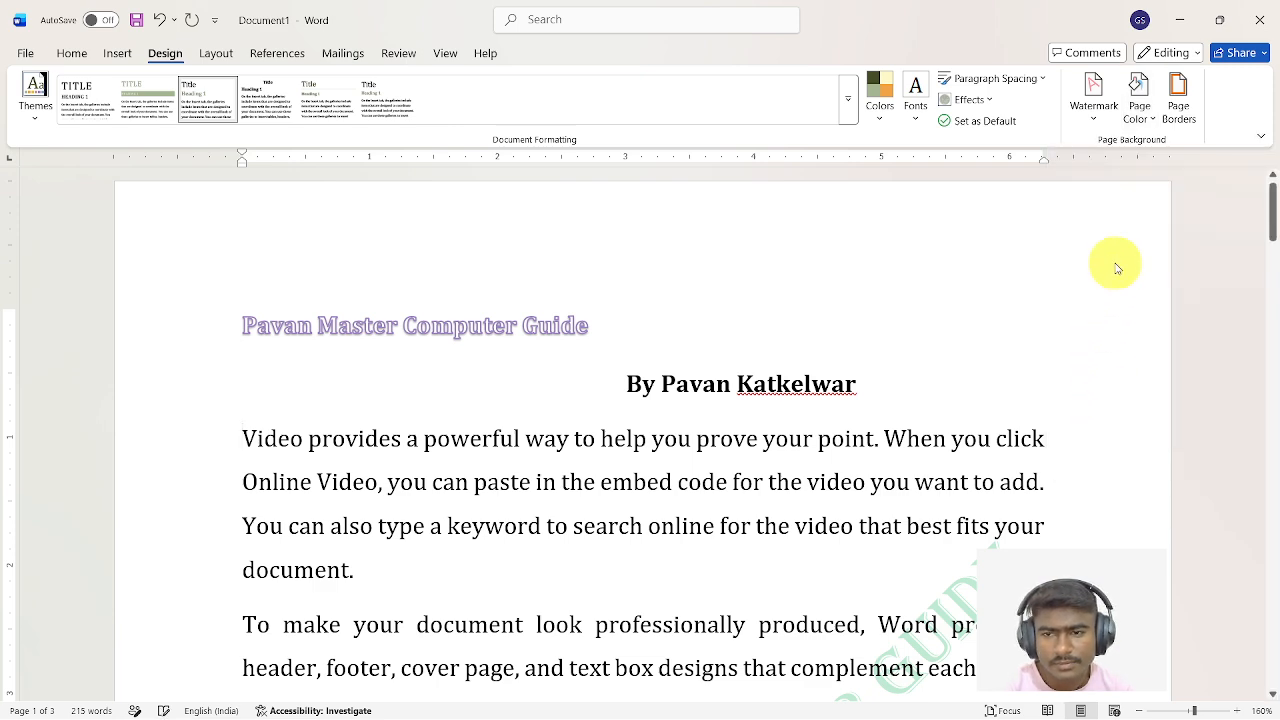
Open the page color's fill effects, try the one-color and two-color gradients, and choose the Preset gradient option.
click(1141, 118)
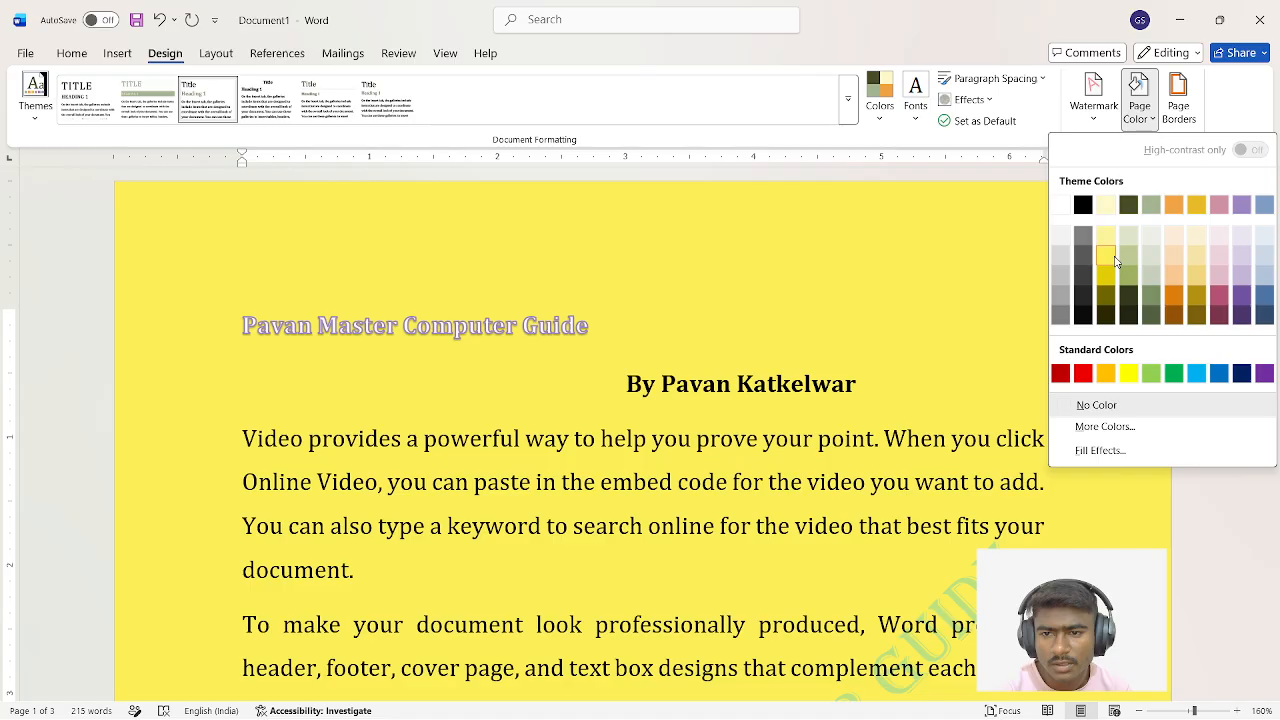
click(1070, 458)
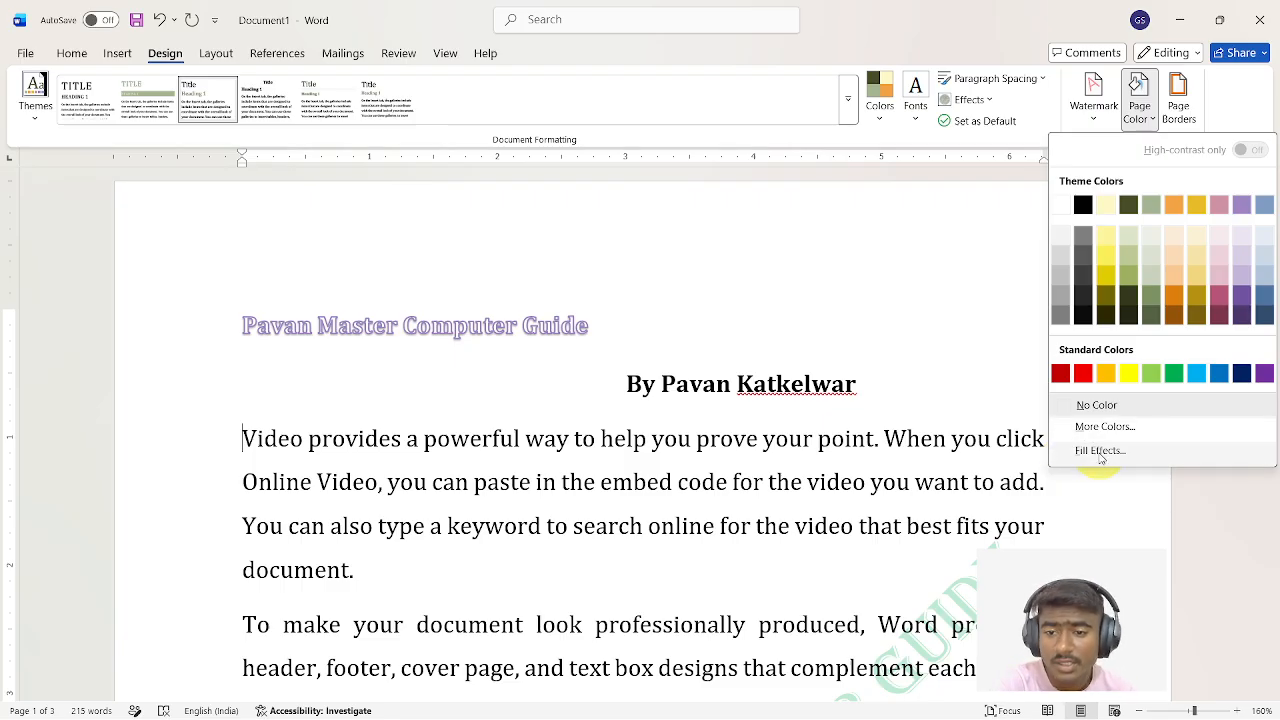
click(1100, 451)
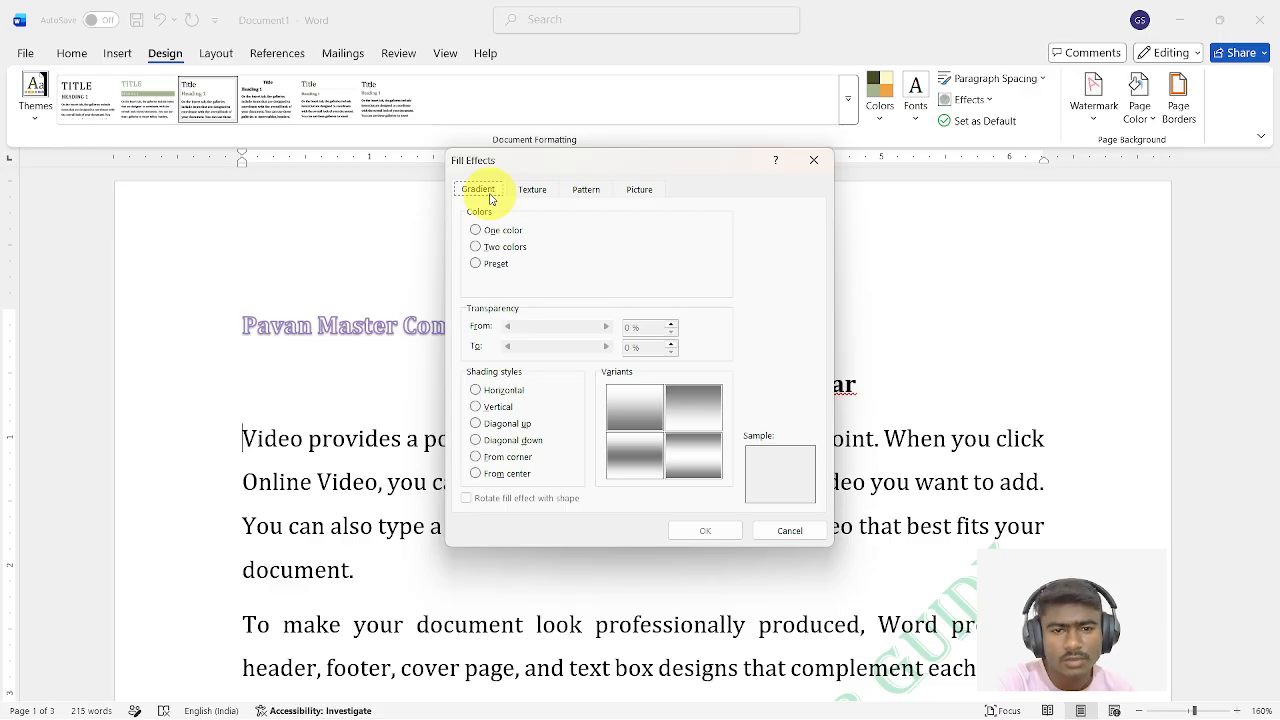
click(477, 231)
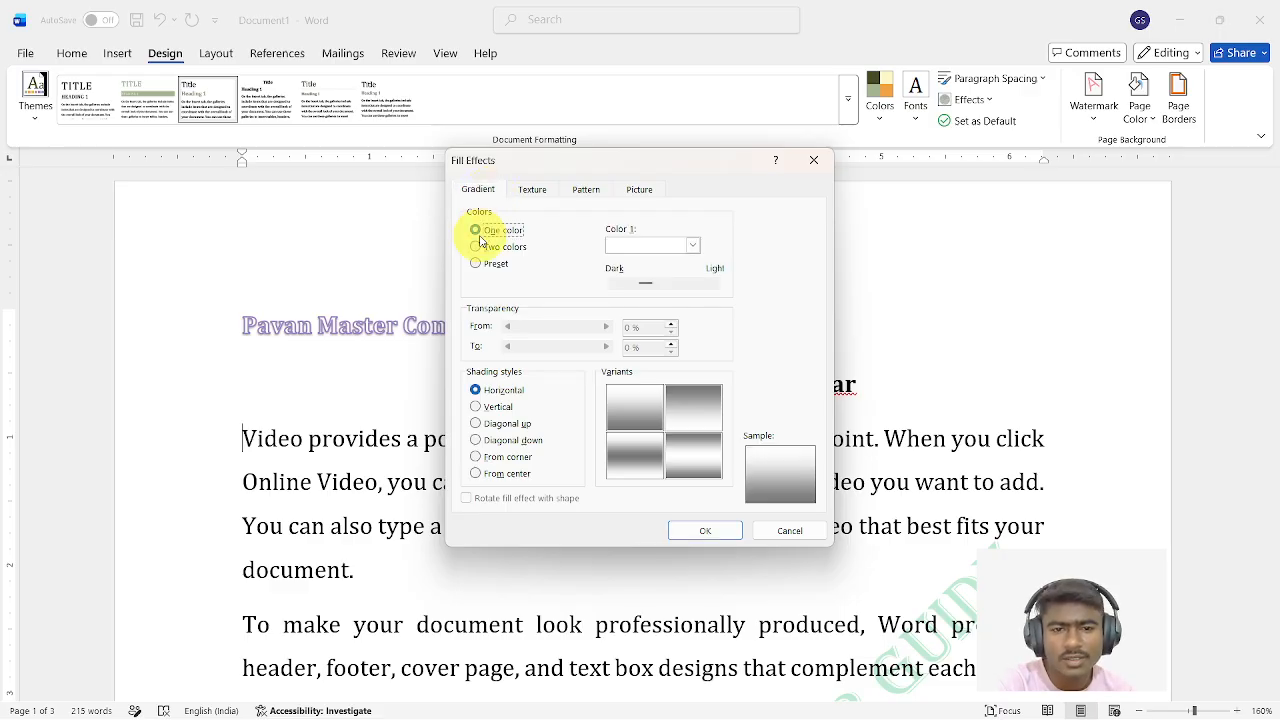
click(477, 247)
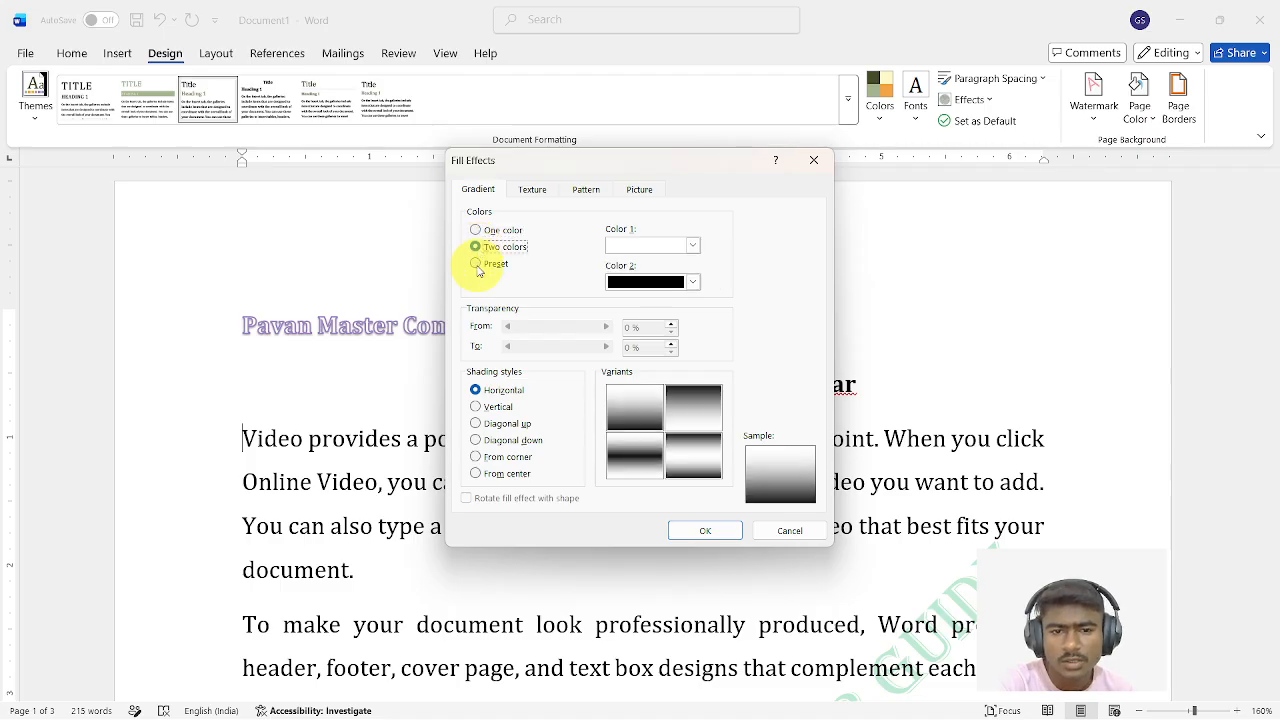
click(476, 264)
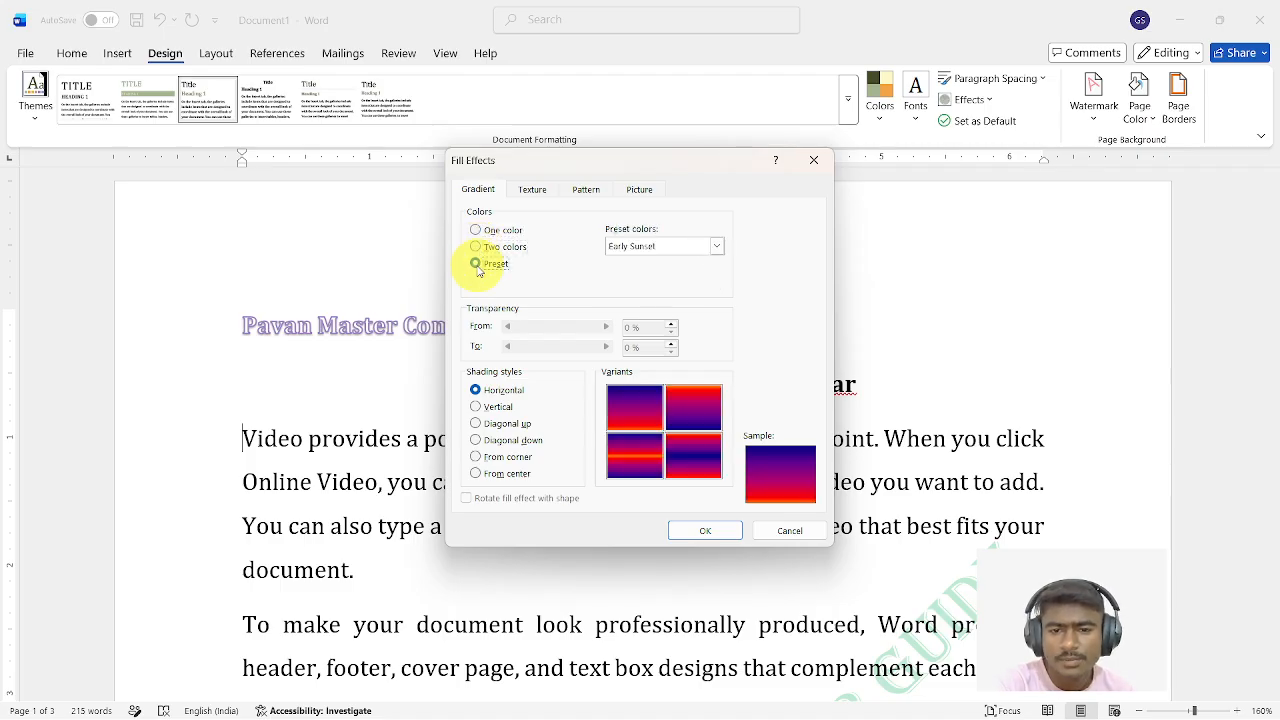
Preview the Late Sunset preset colors for the page gradient and set them back to Early Sunset.
click(654, 248)
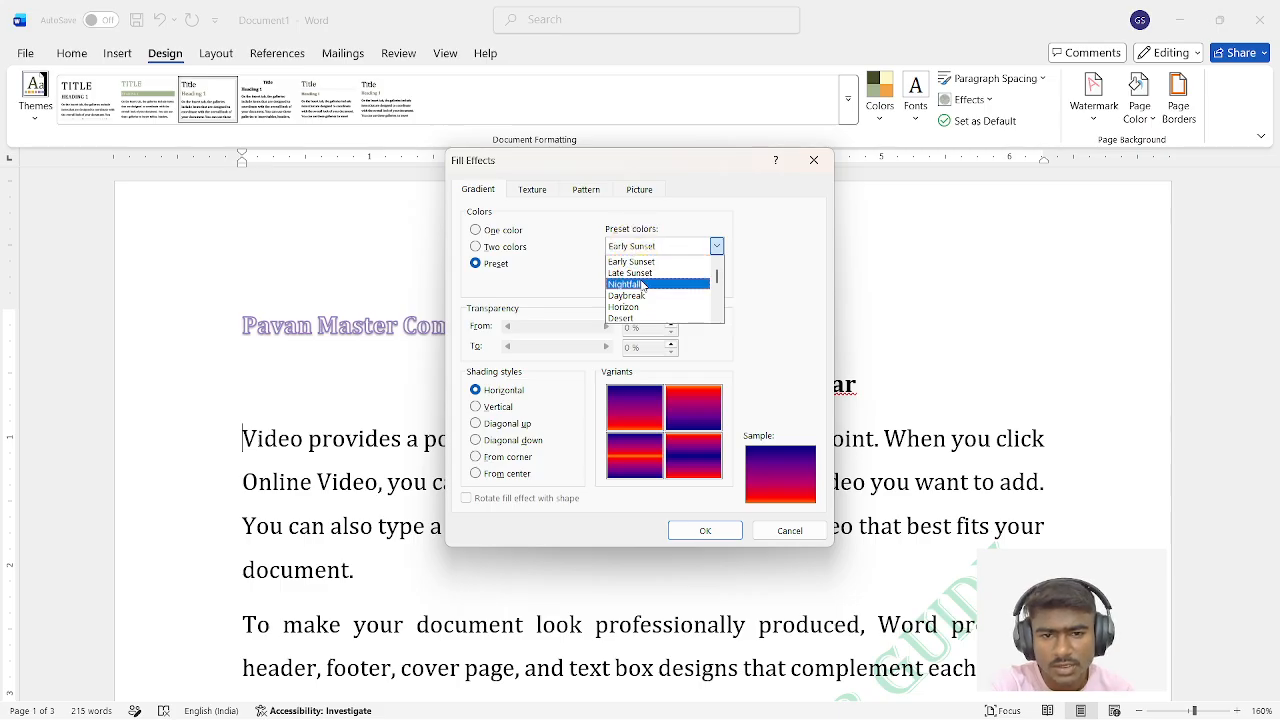
click(638, 272)
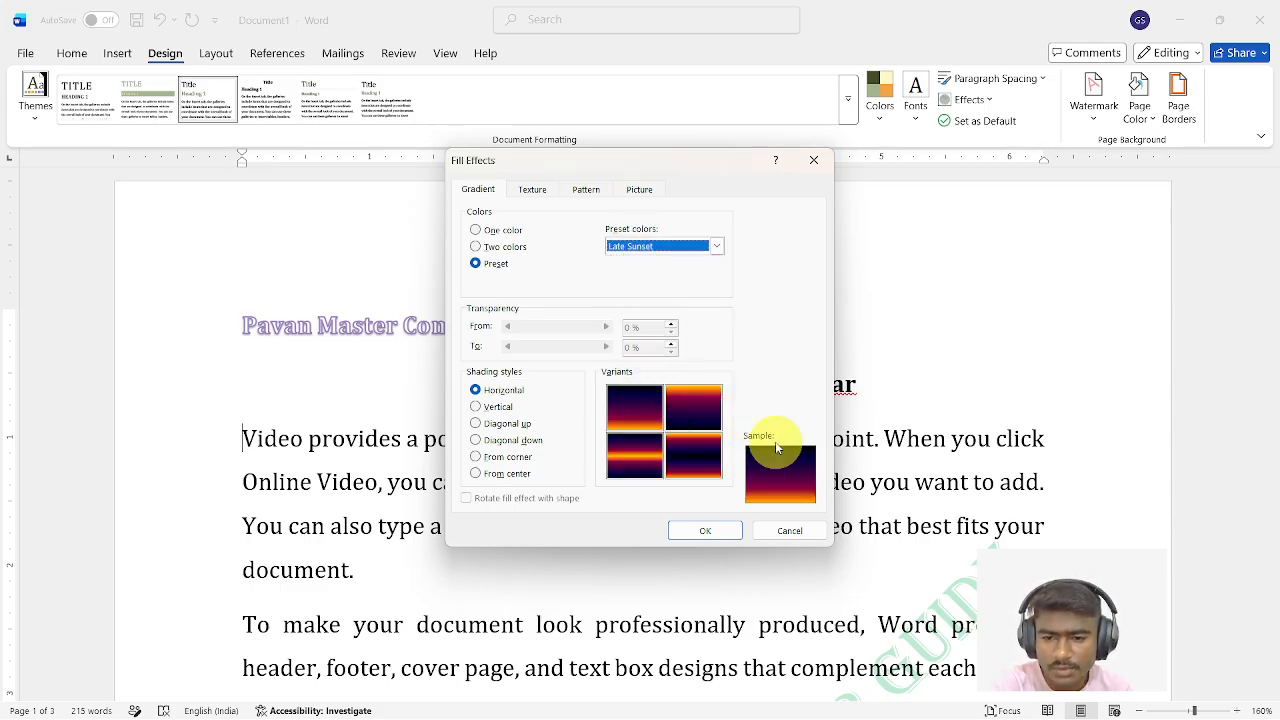
click(716, 246)
click(686, 260)
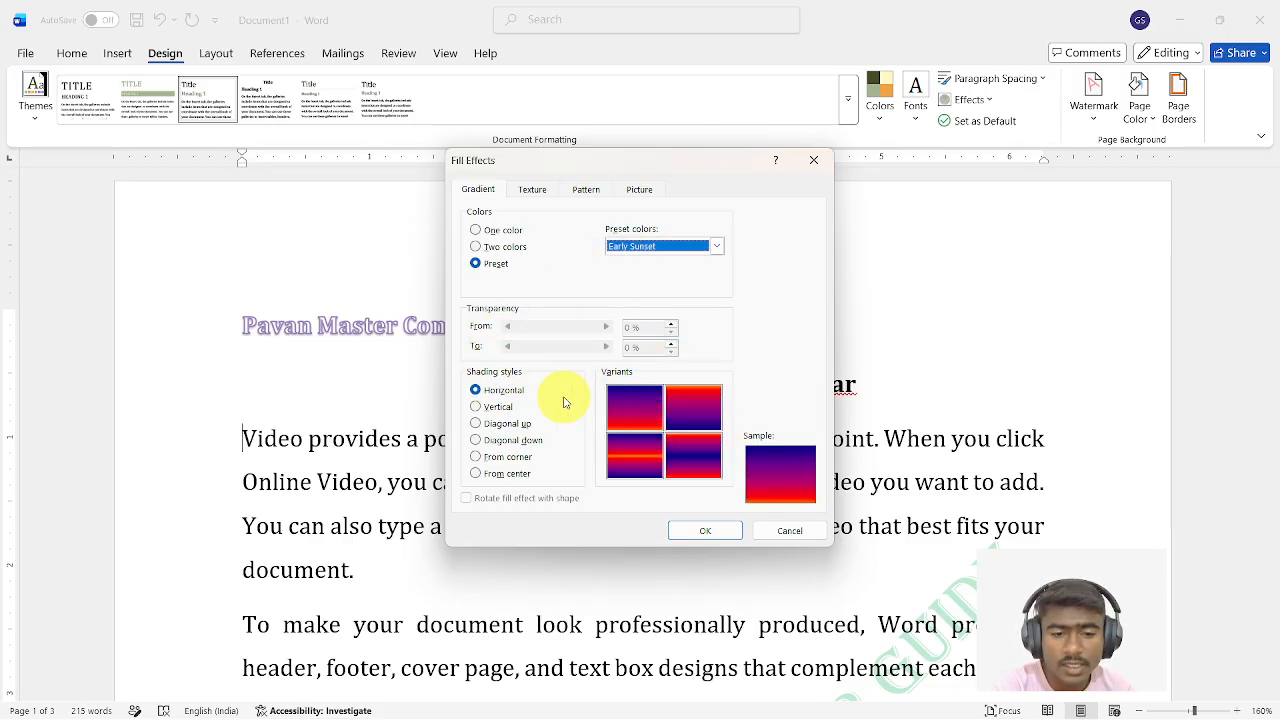
Try the Vertical, Diagonal up, Diagonal down and From corner shading styles, and set the gradient to From center.
click(475, 407)
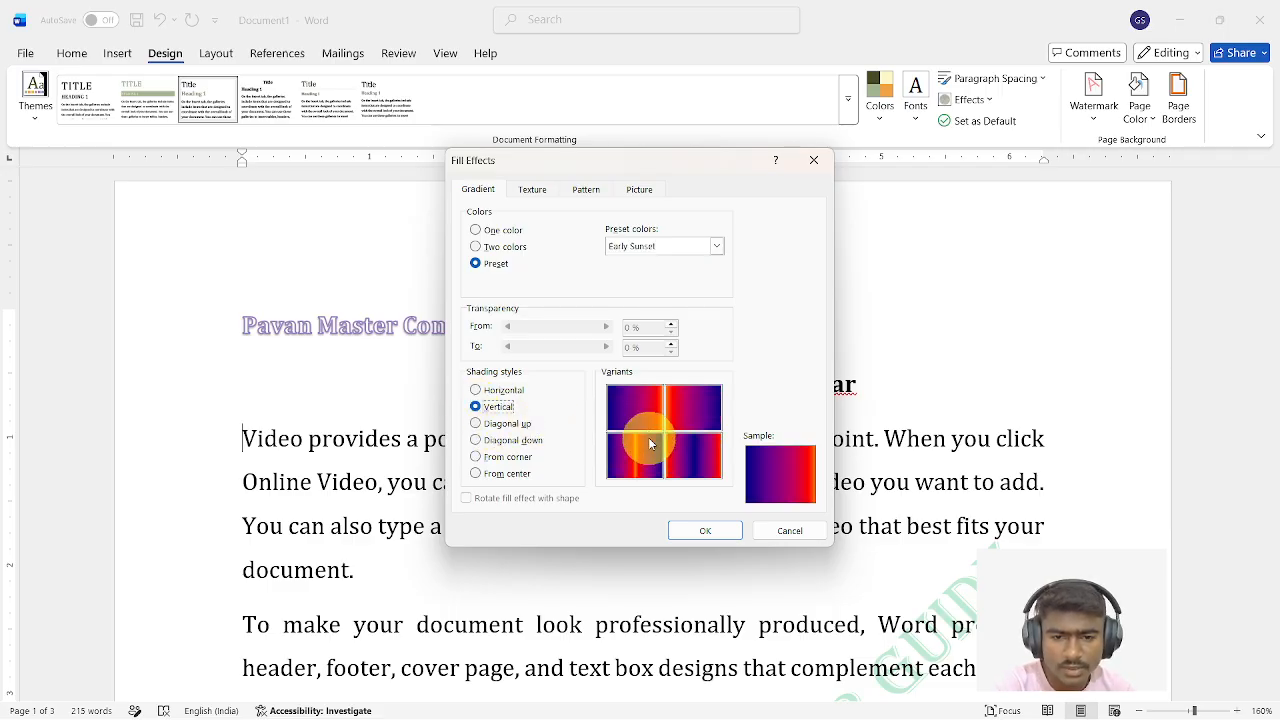
click(484, 424)
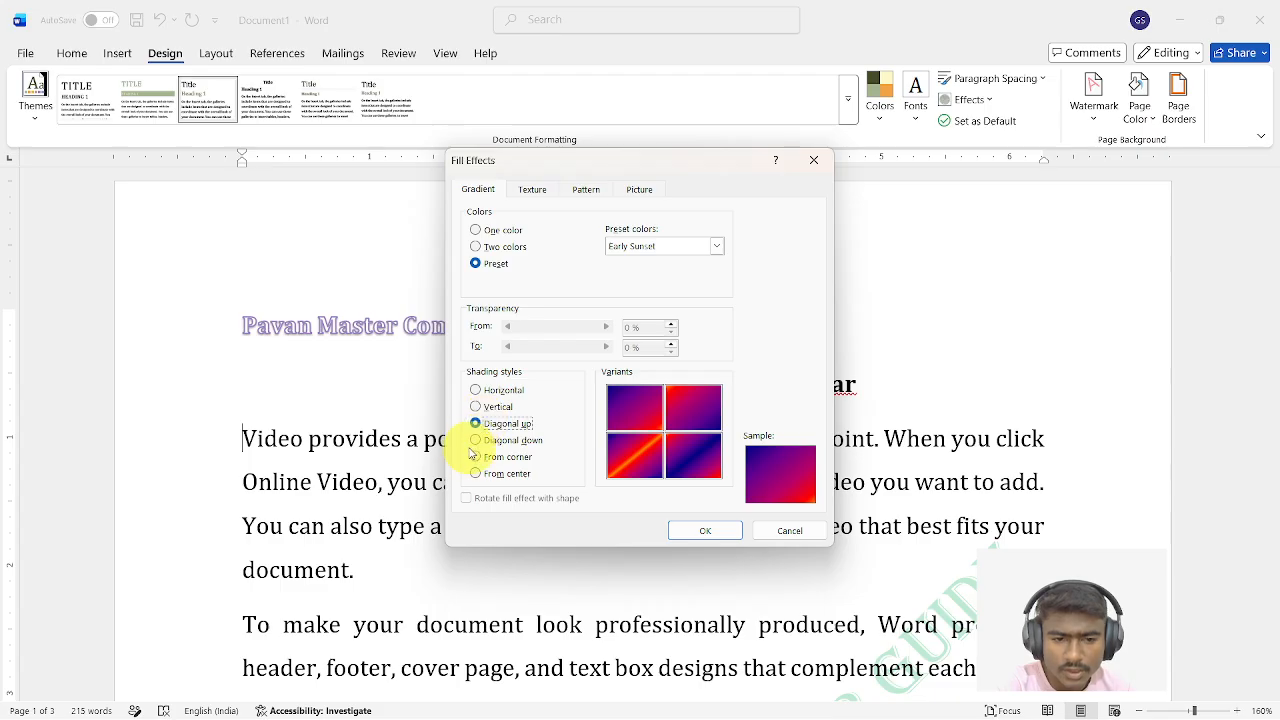
click(476, 441)
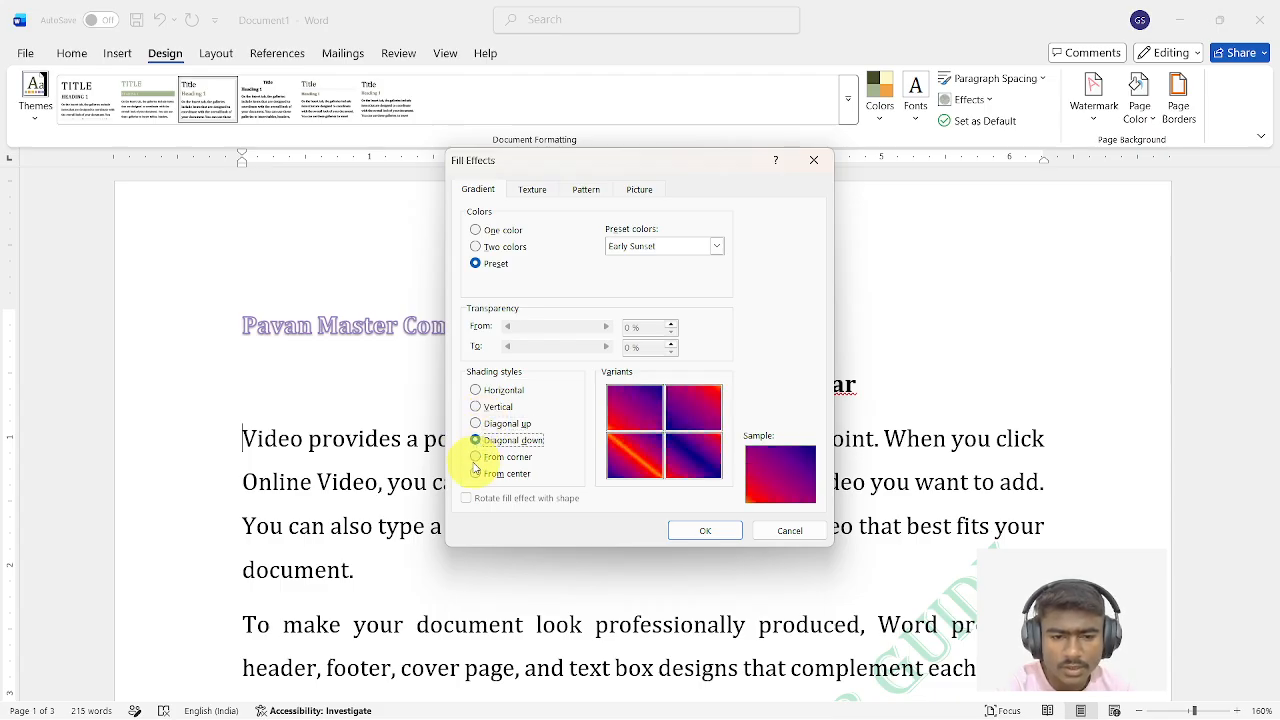
click(476, 458)
click(475, 474)
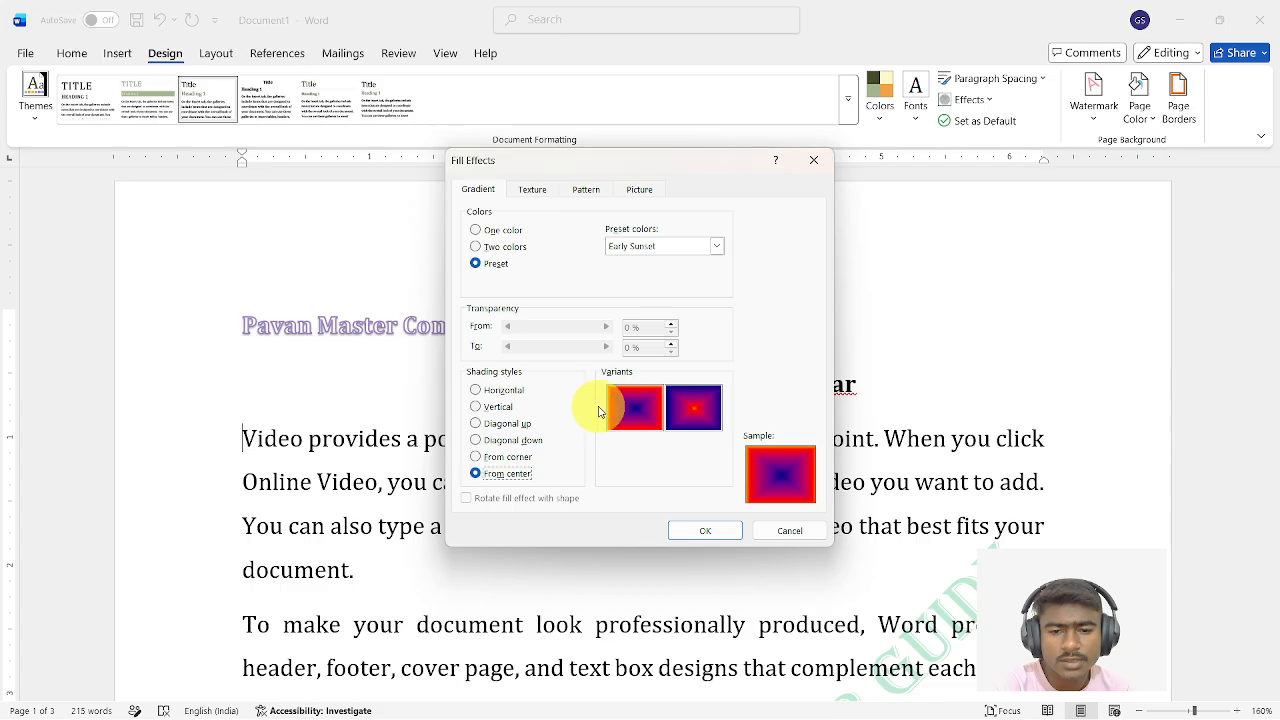
Choose the first From center variant, with the dark blue center, and apply the gradient as the page background.
click(640, 411)
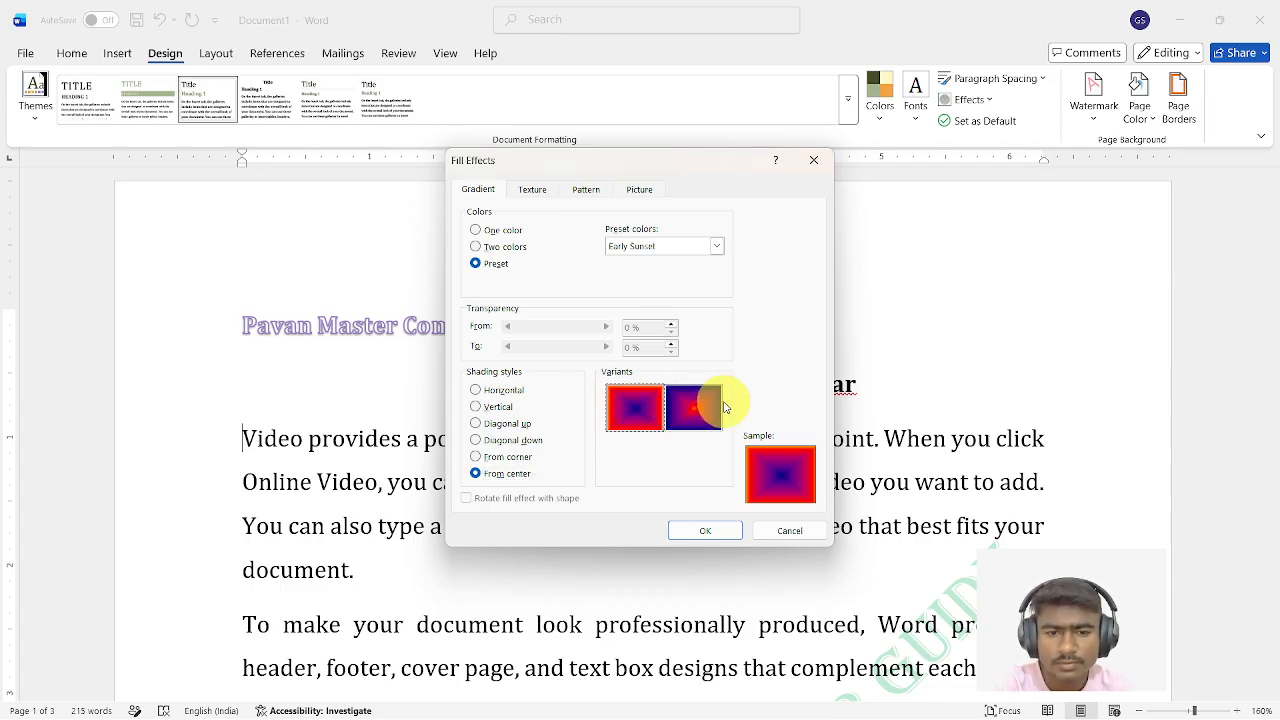
click(706, 530)
scroll(714, 515, down, 5)
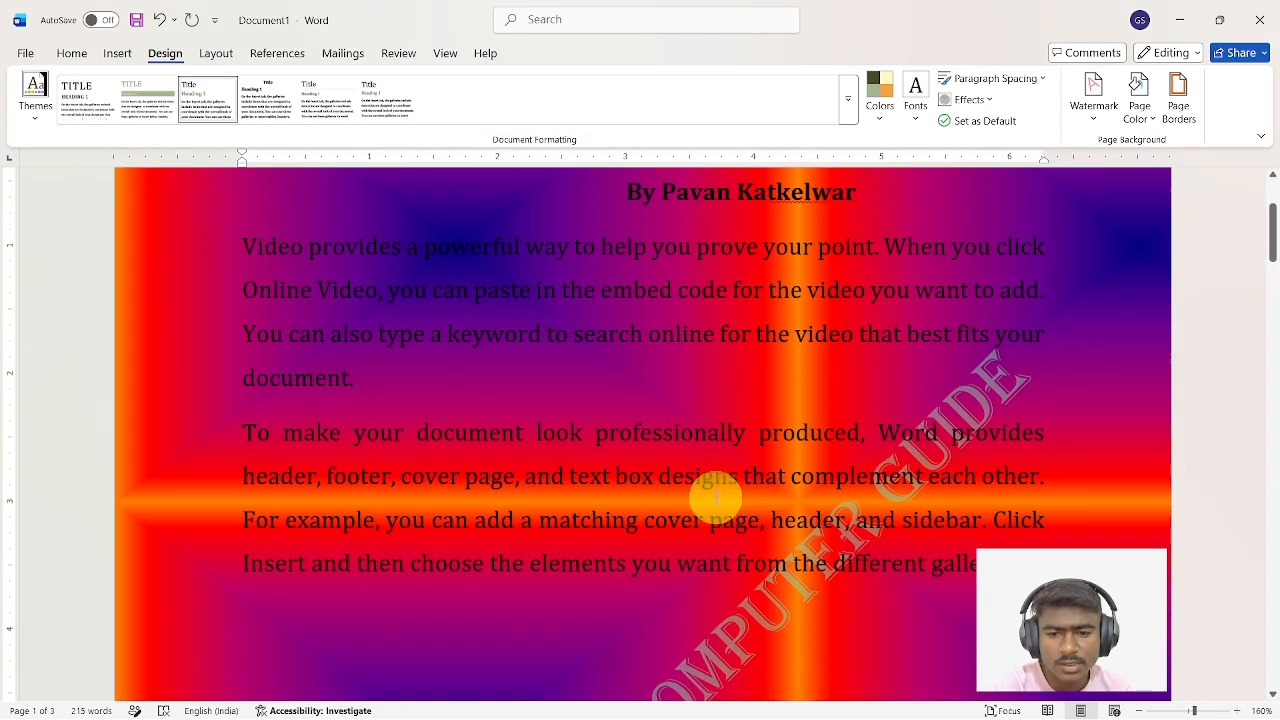
scroll(716, 500, up, 2)
scroll(716, 495, up, 1)
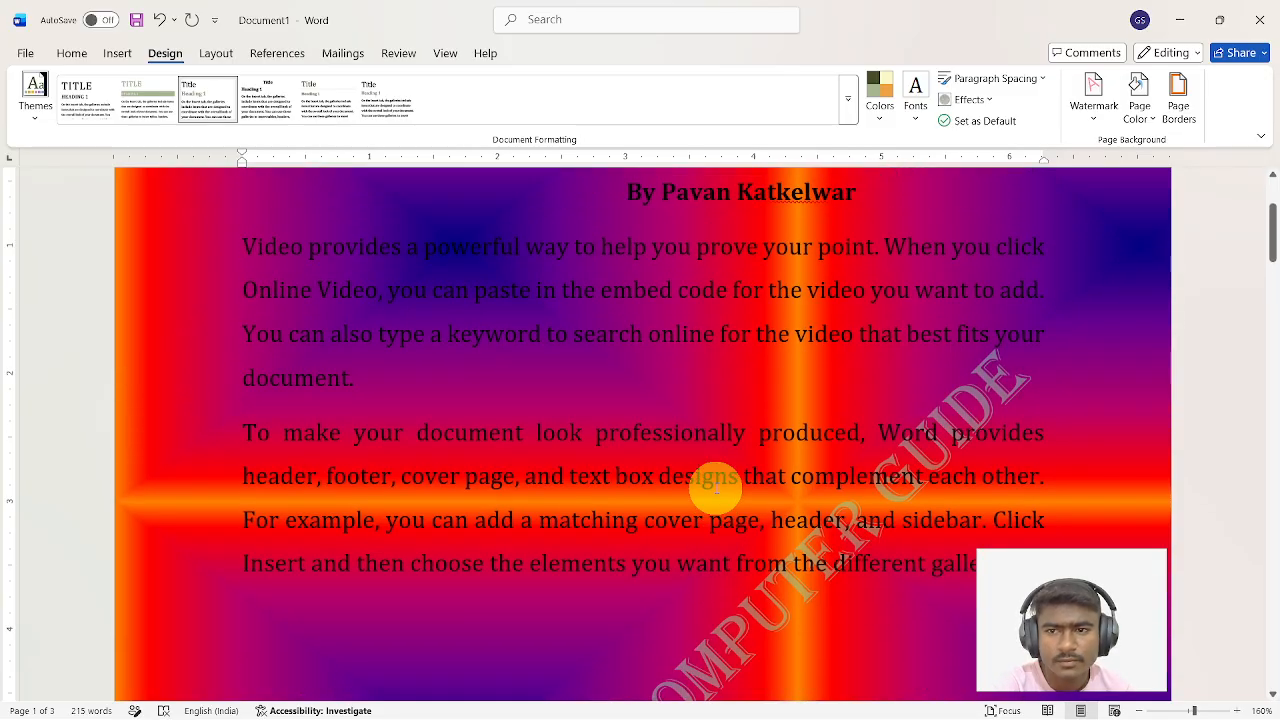
Reopen the page color's fill effects and preview the Water droplets, Green marble, Stationery and Bouquet textures.
click(1137, 118)
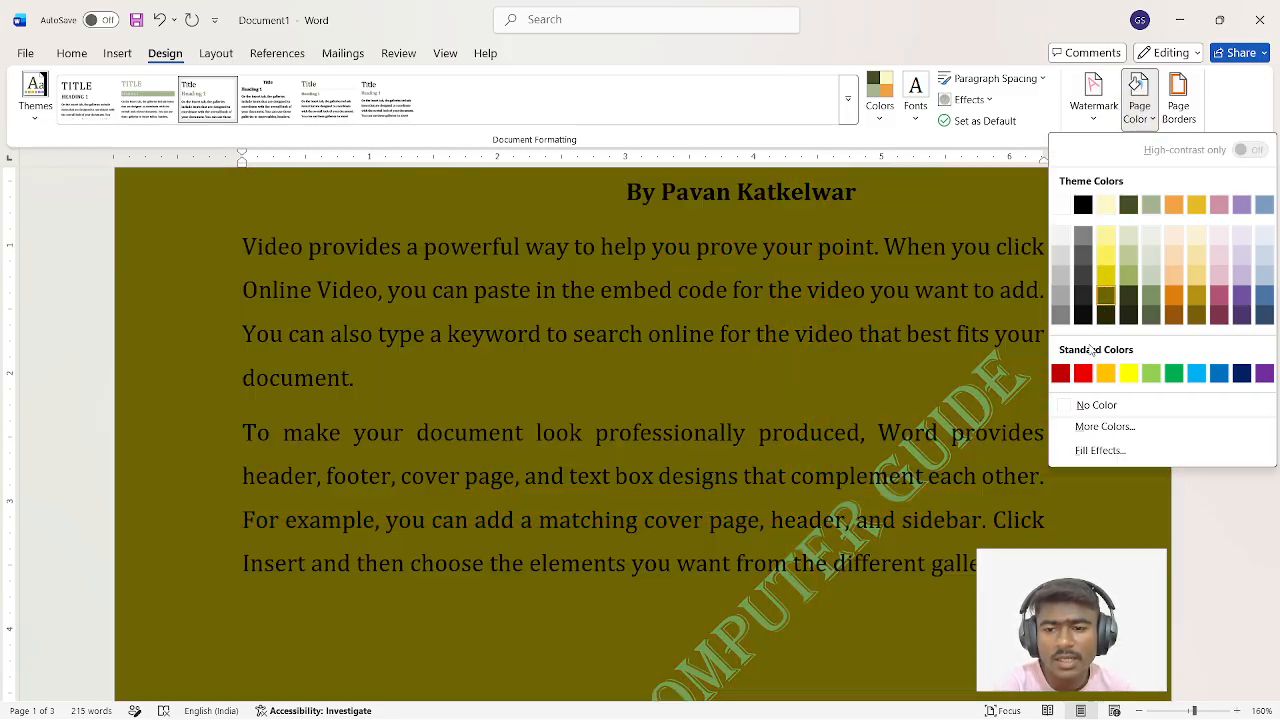
click(1065, 458)
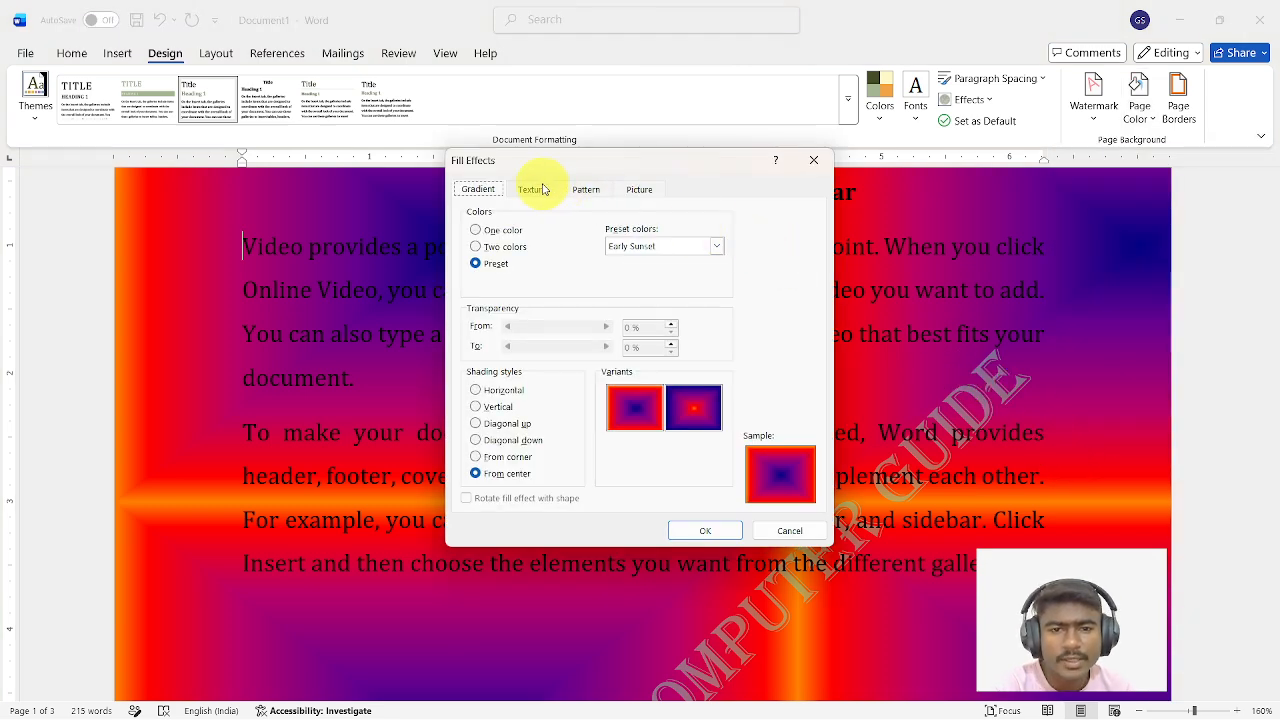
click(543, 190)
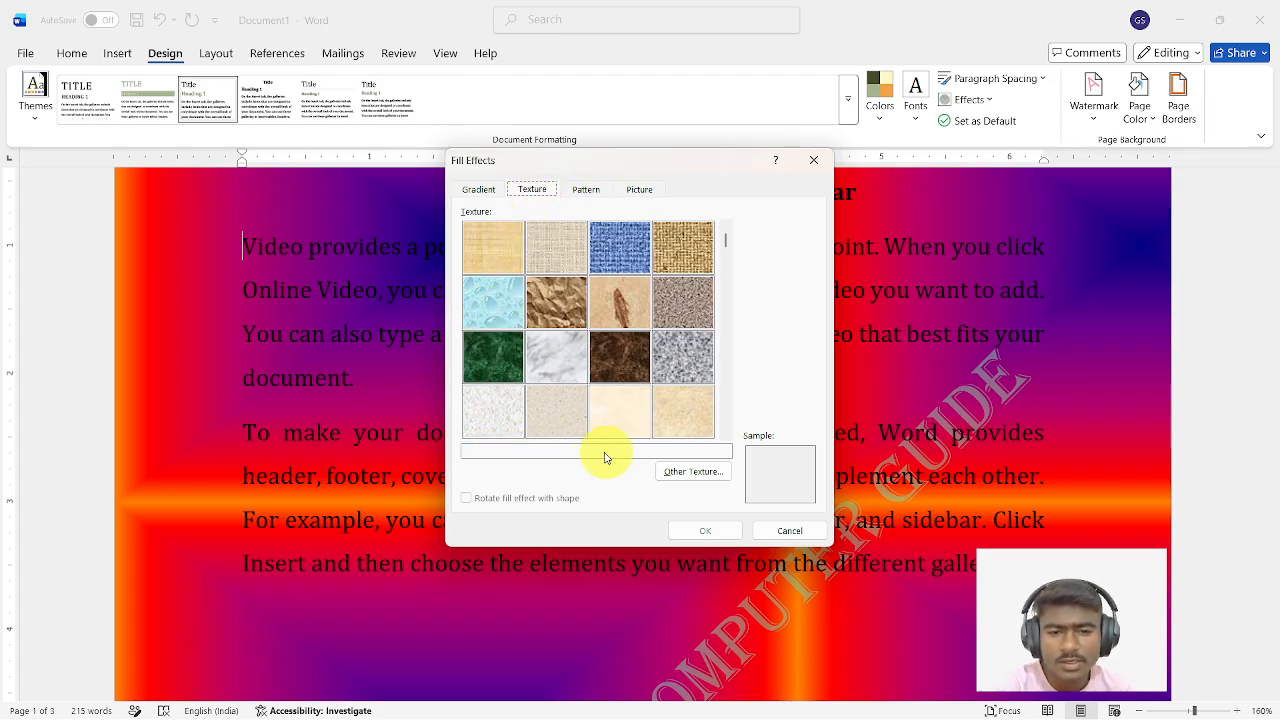
click(493, 302)
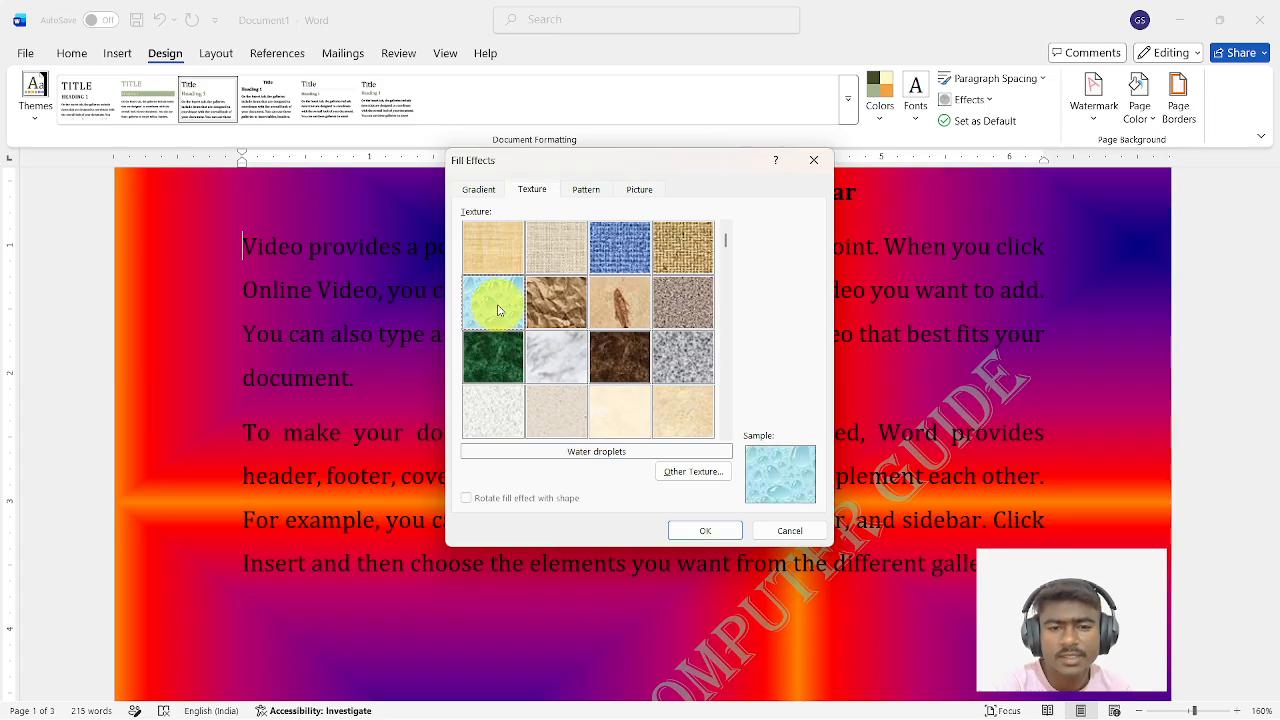
click(507, 371)
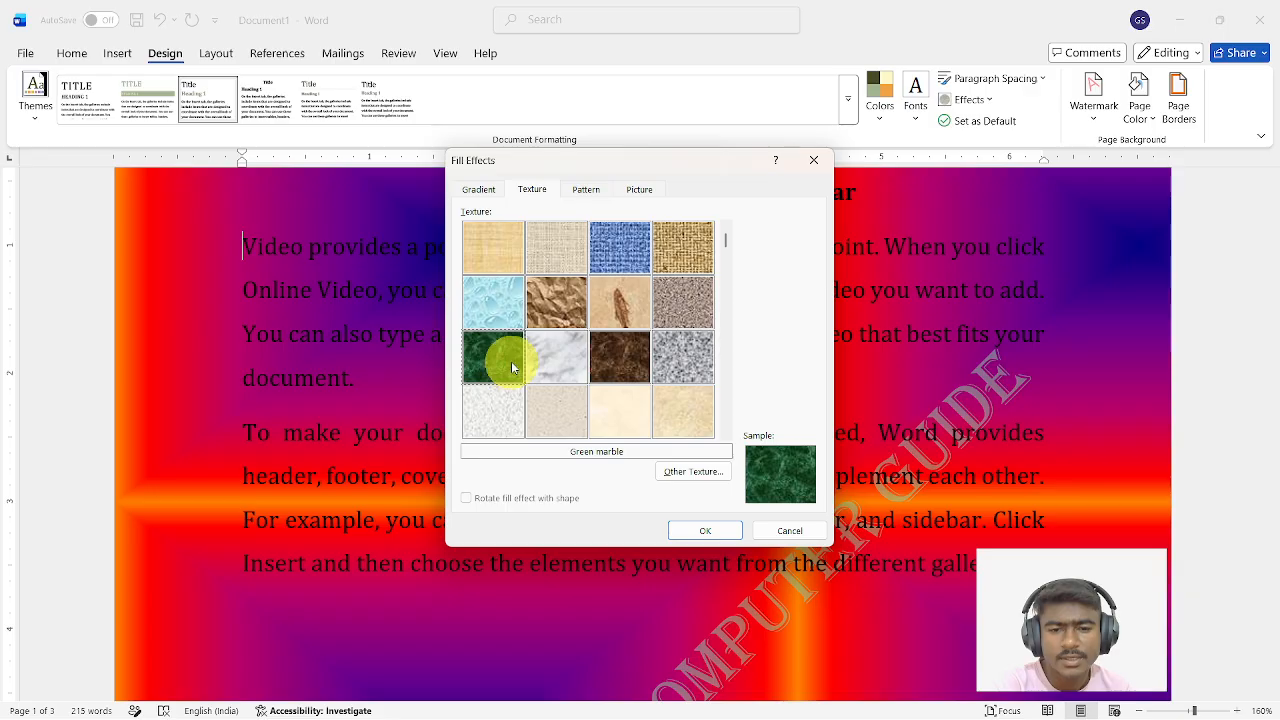
click(688, 414)
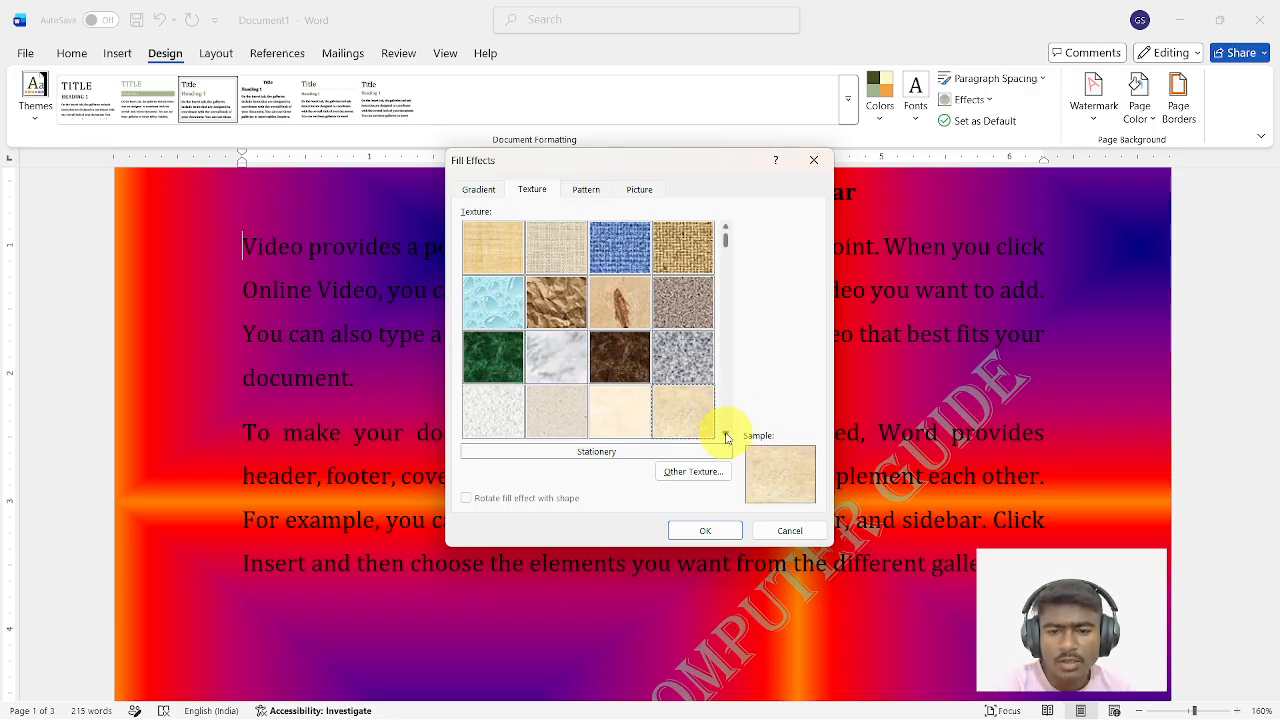
click(726, 437)
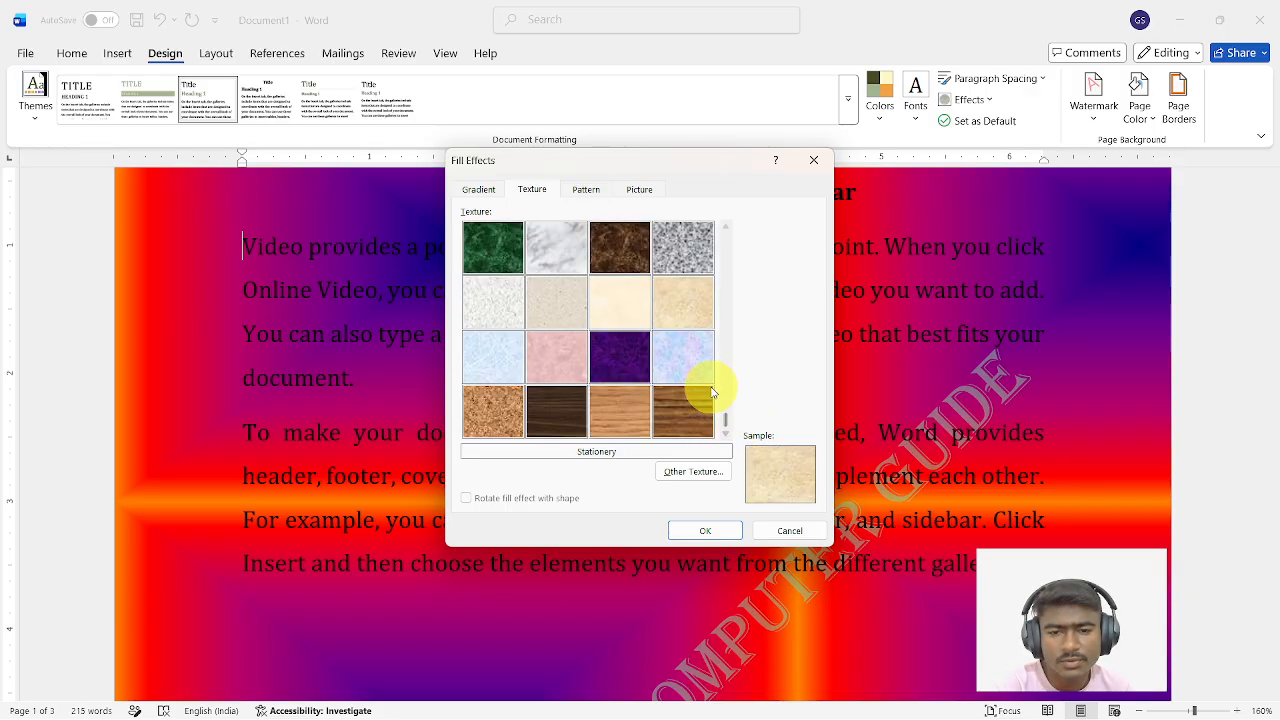
click(690, 366)
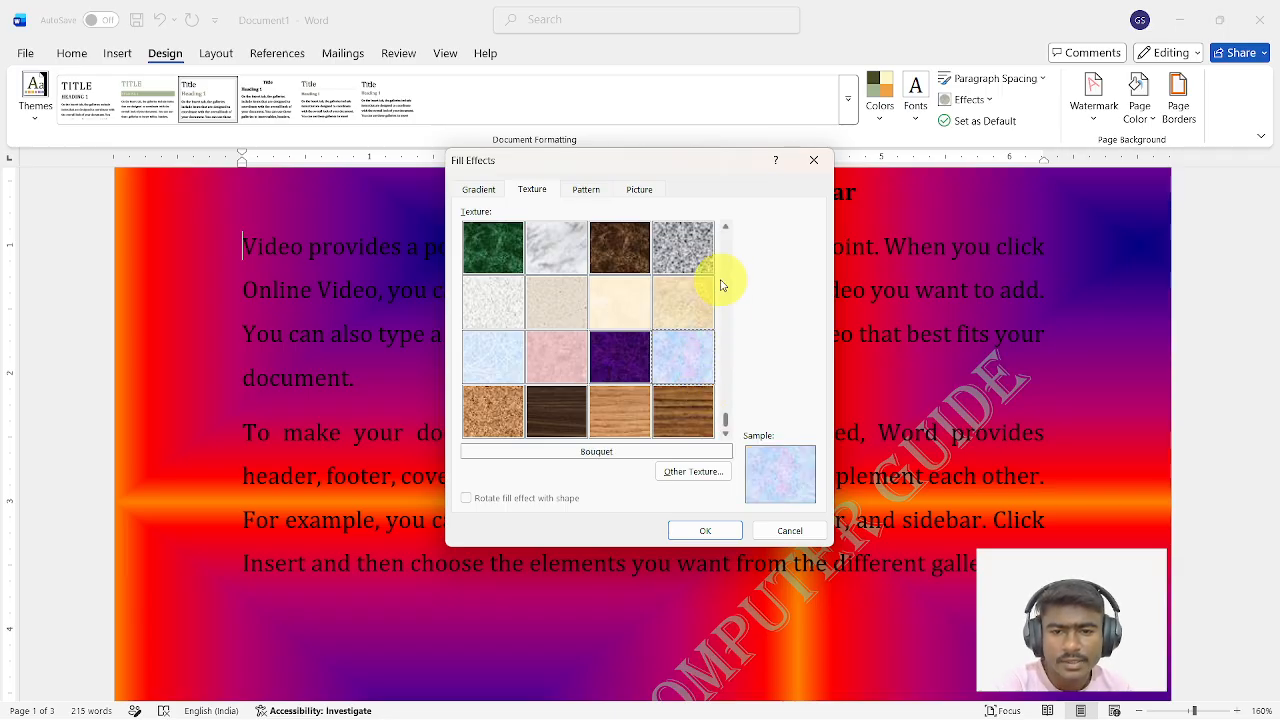
Preview the textures in the gallery's first two rows one by one, from Papyrus through Woven mat and Paper bag to Sand.
click(727, 228)
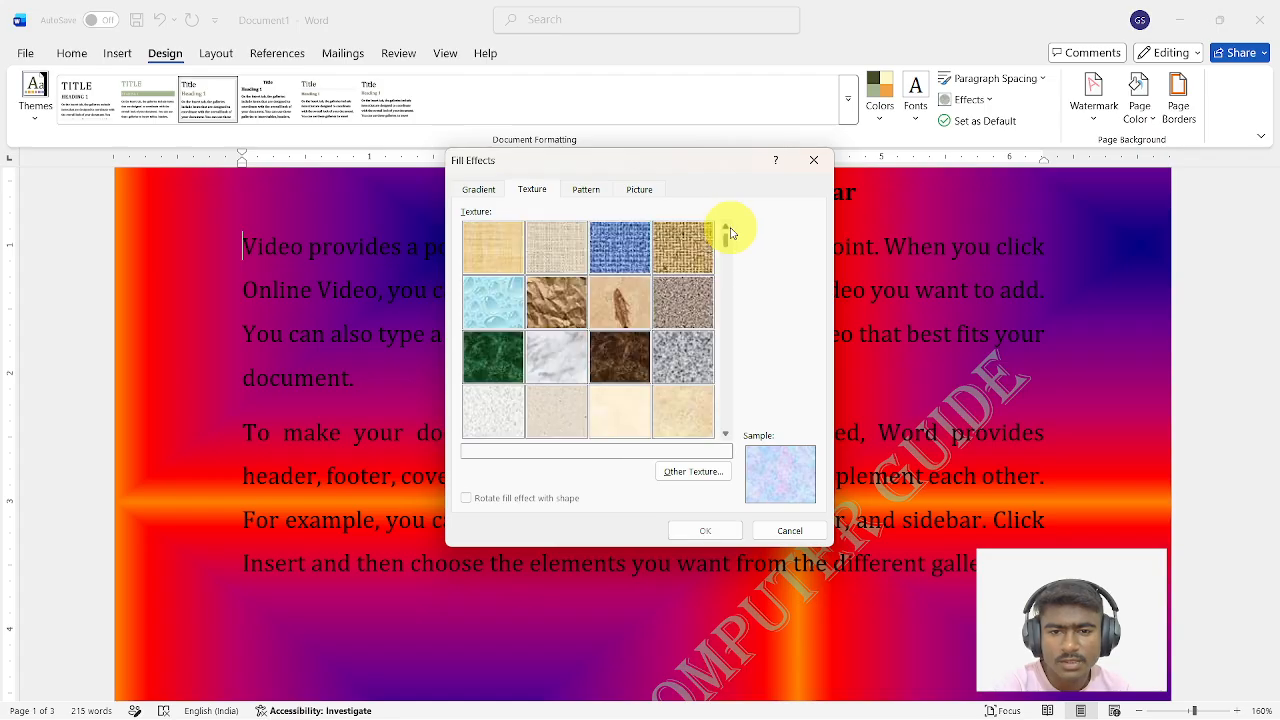
click(505, 240)
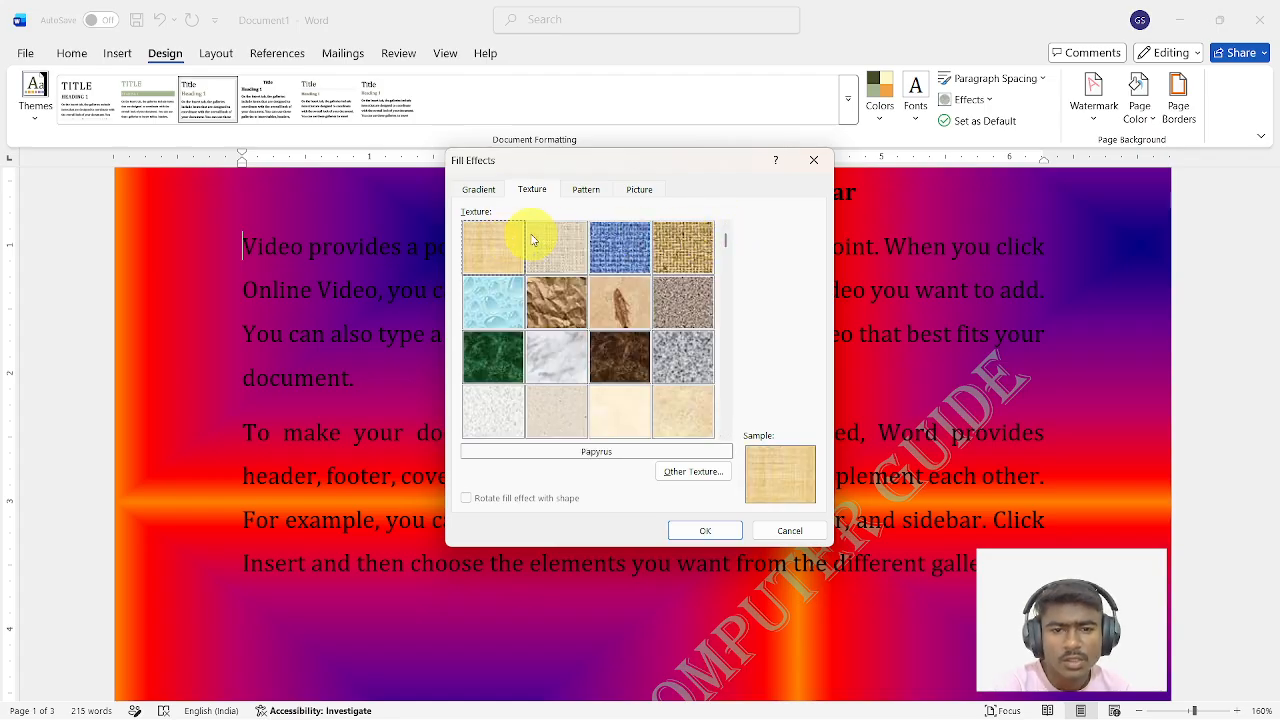
click(545, 243)
click(614, 251)
click(677, 251)
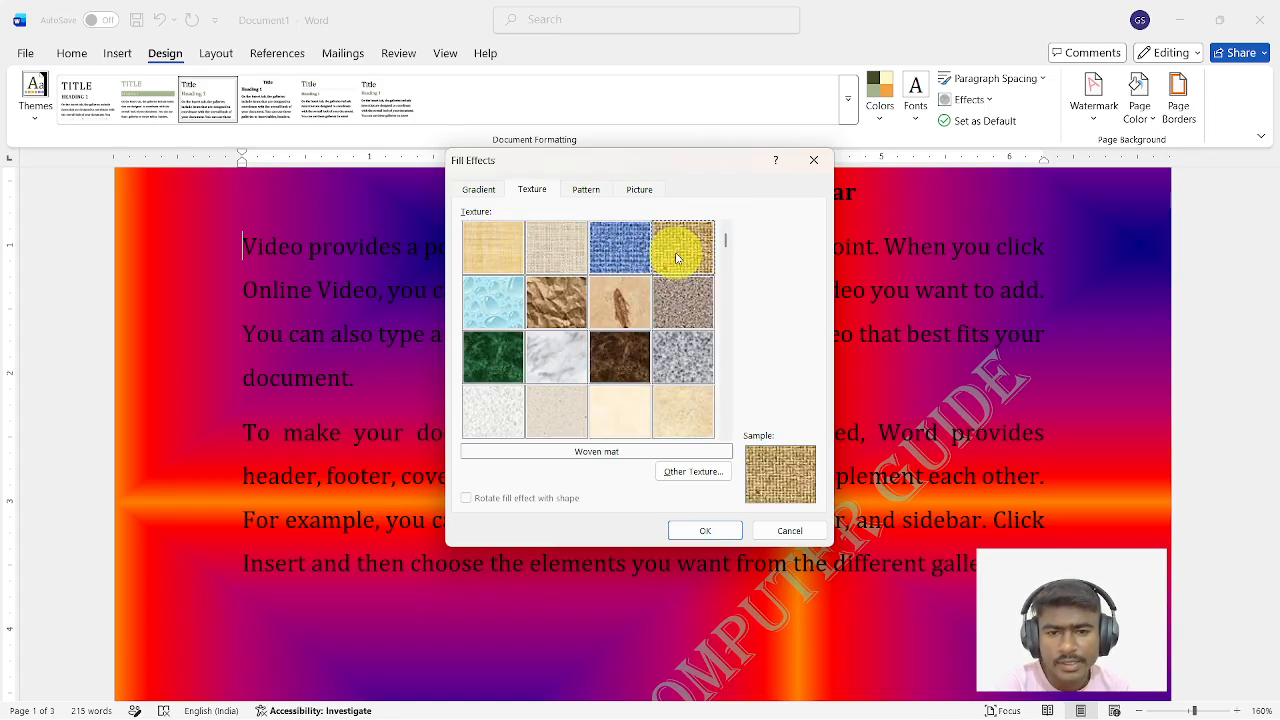
click(496, 300)
click(550, 305)
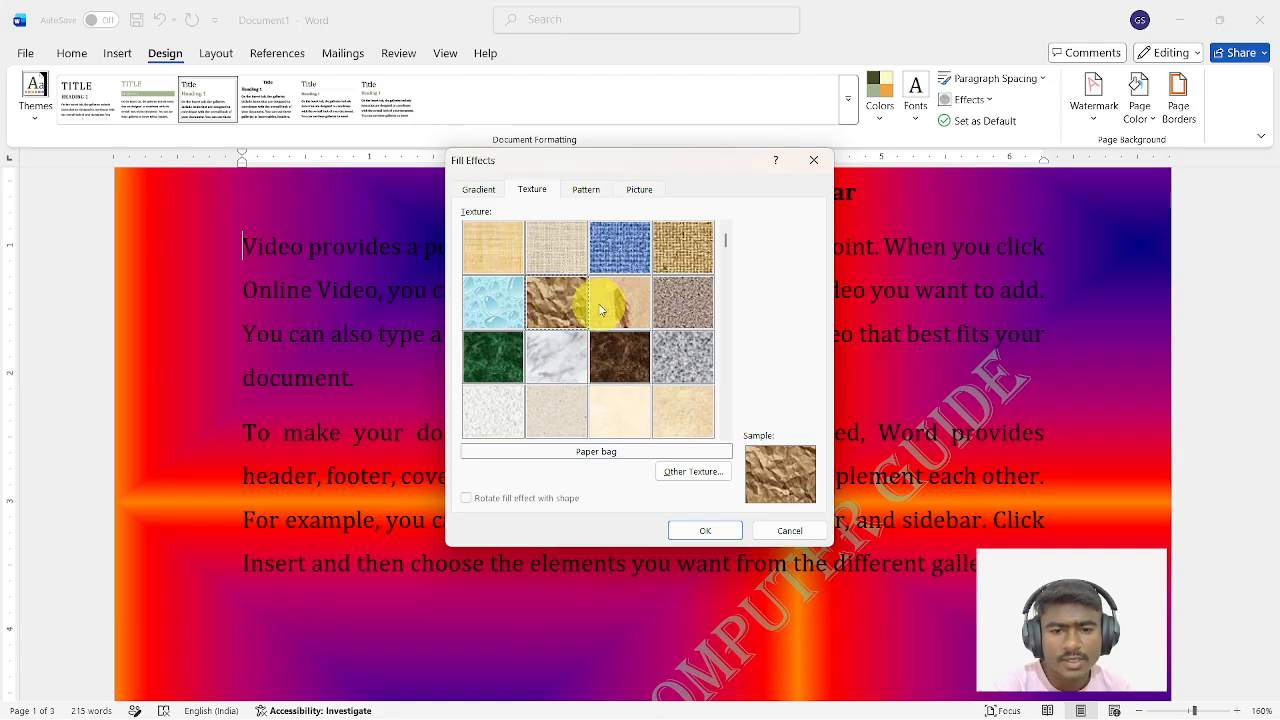
click(608, 308)
click(677, 312)
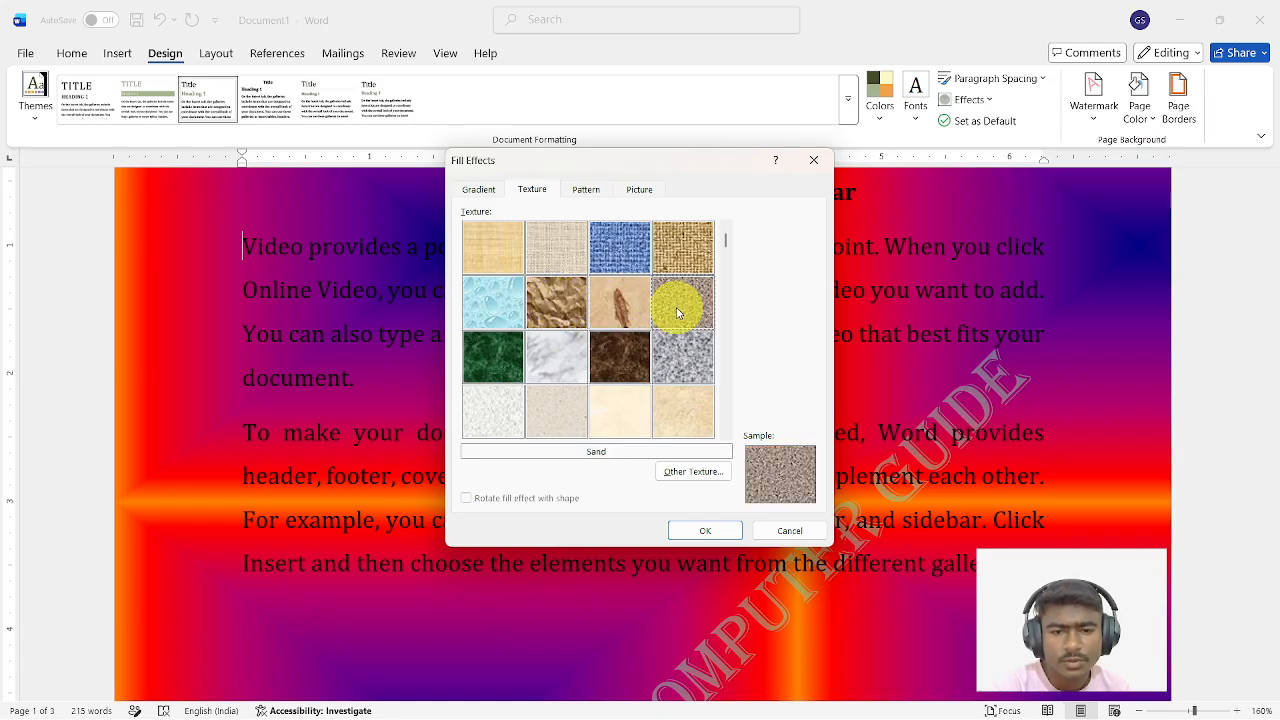
Preview the marble, stone and paper textures one by one, including White marble, Granite, Recycled paper, Parchment and Stationery.
click(500, 355)
click(558, 362)
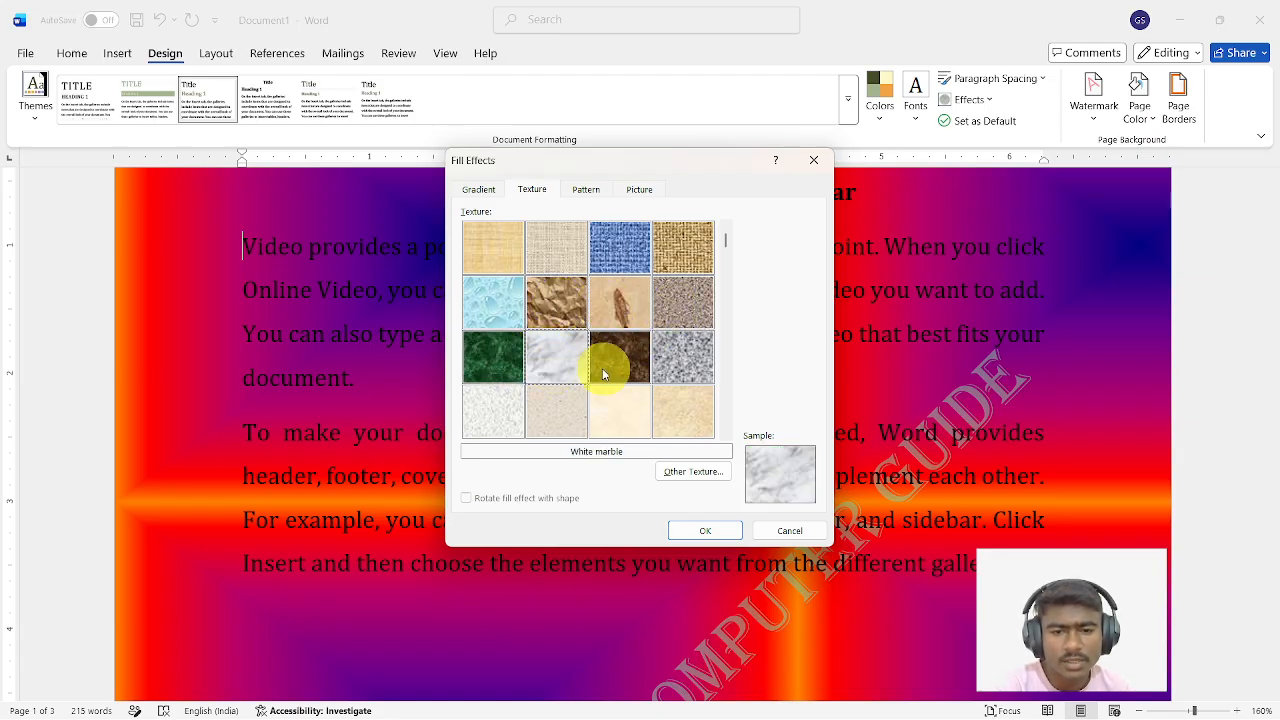
click(606, 368)
click(687, 357)
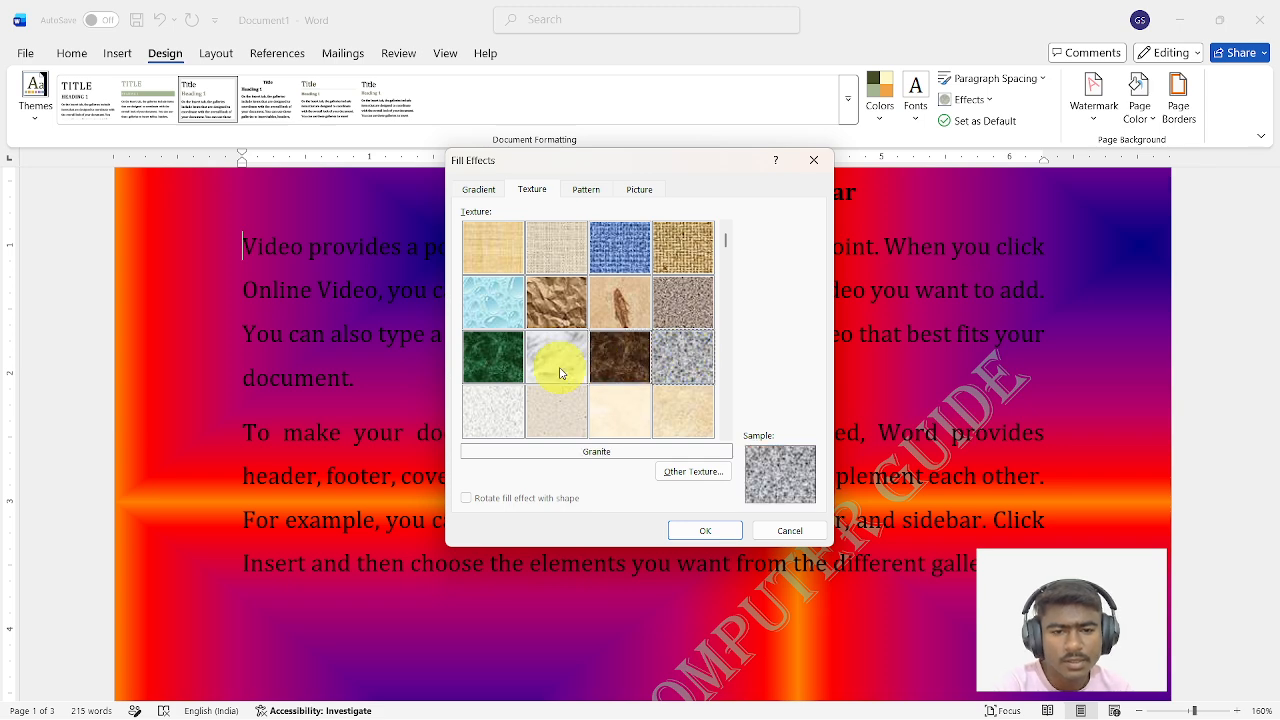
click(501, 413)
click(578, 410)
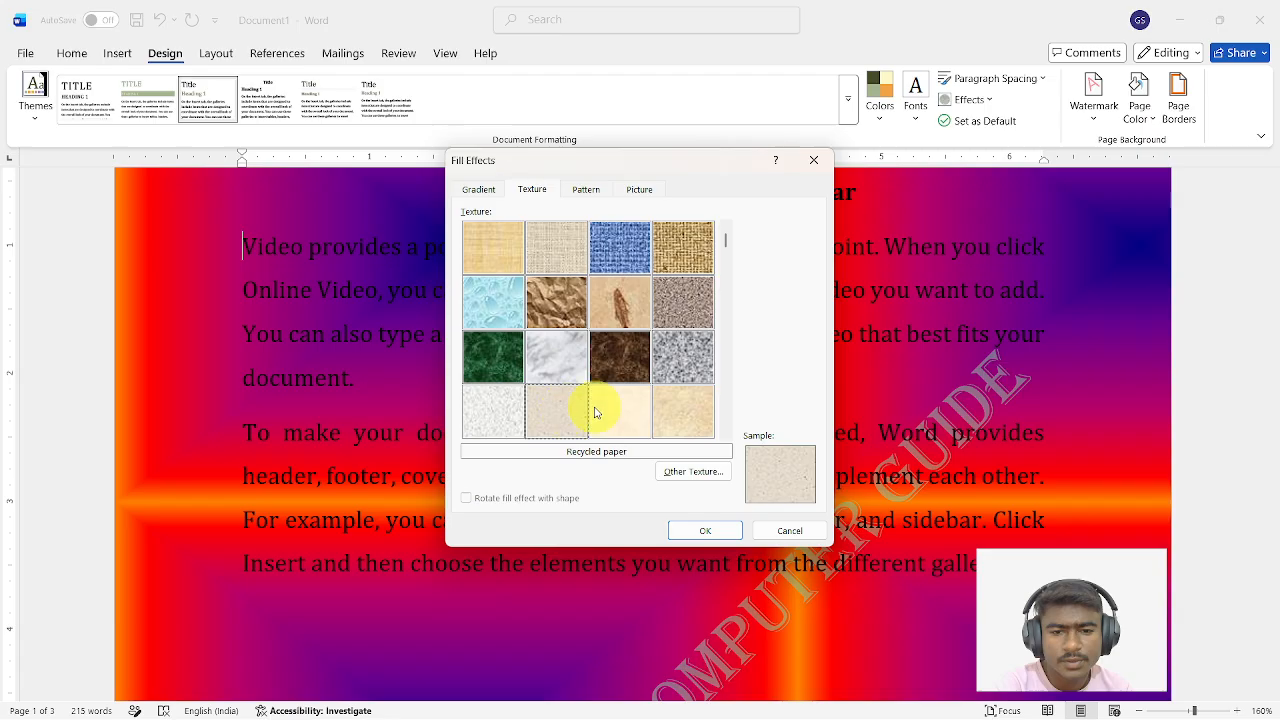
click(628, 415)
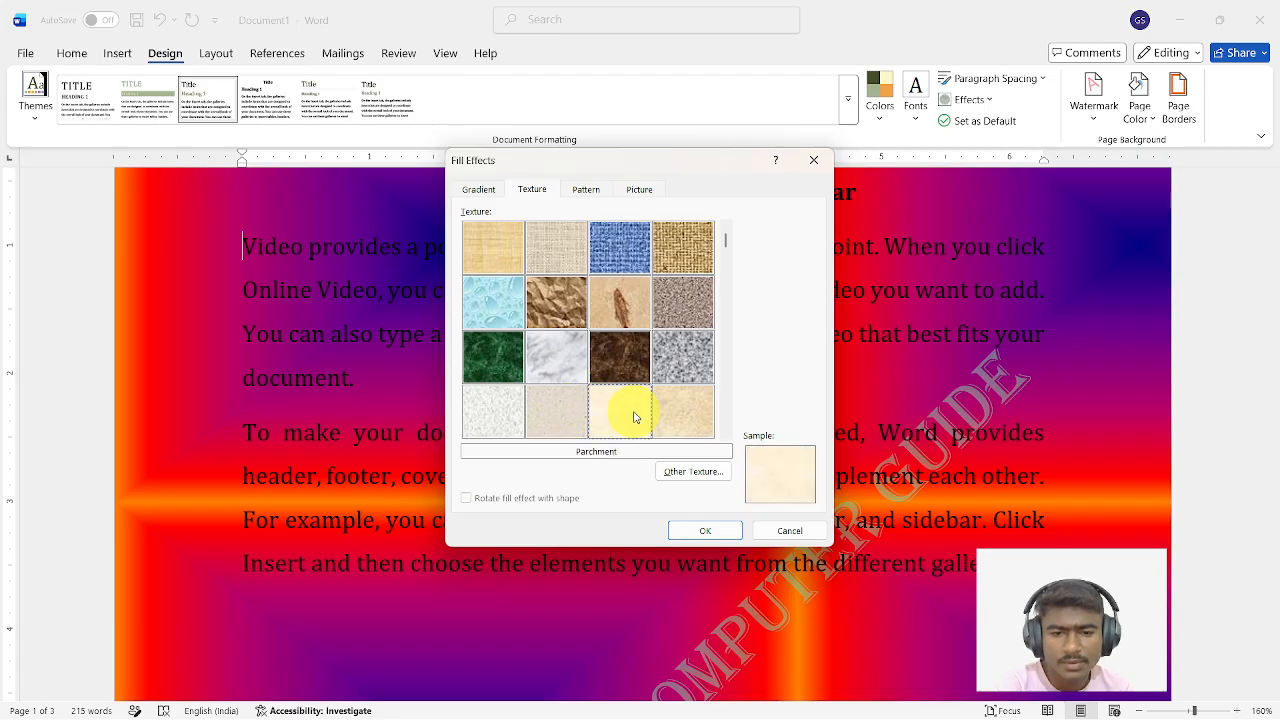
click(700, 420)
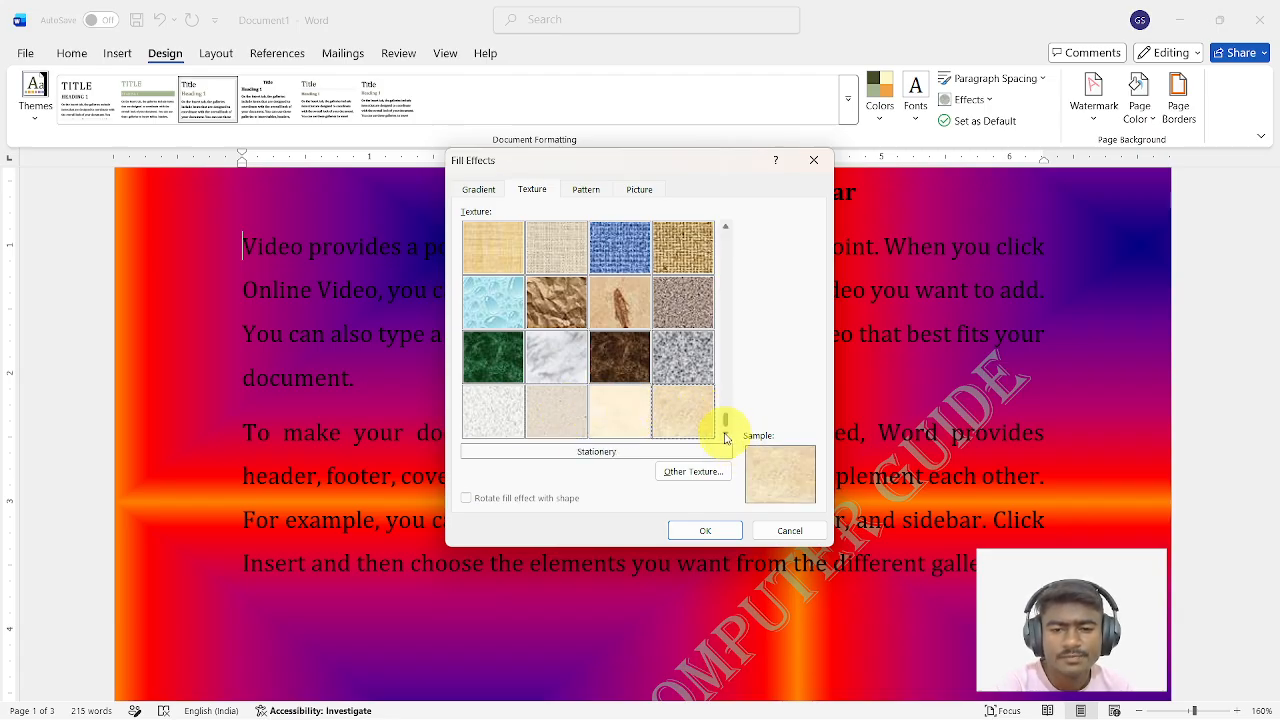
Preview the gallery's last two rows of textures, including Blue tissue paper, Pink tissue paper, Bouquet, Oak and Medium wood.
scroll(727, 437, down, 2)
click(488, 340)
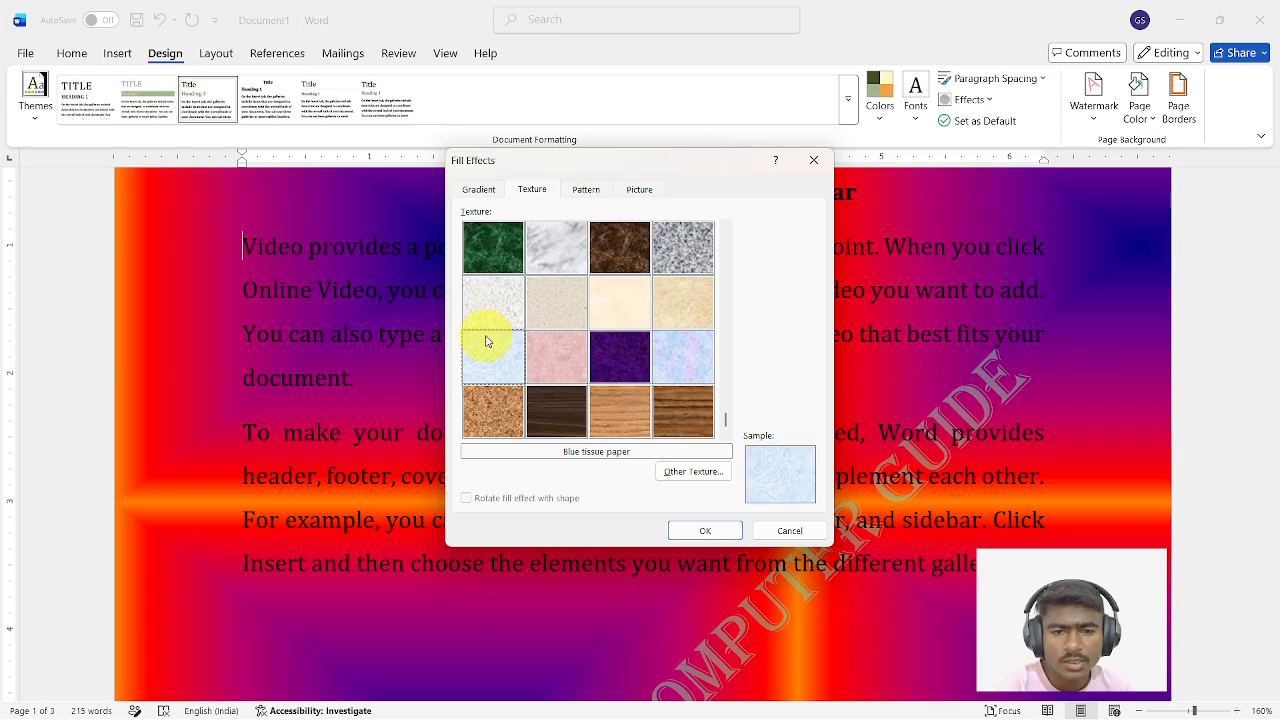
click(556, 368)
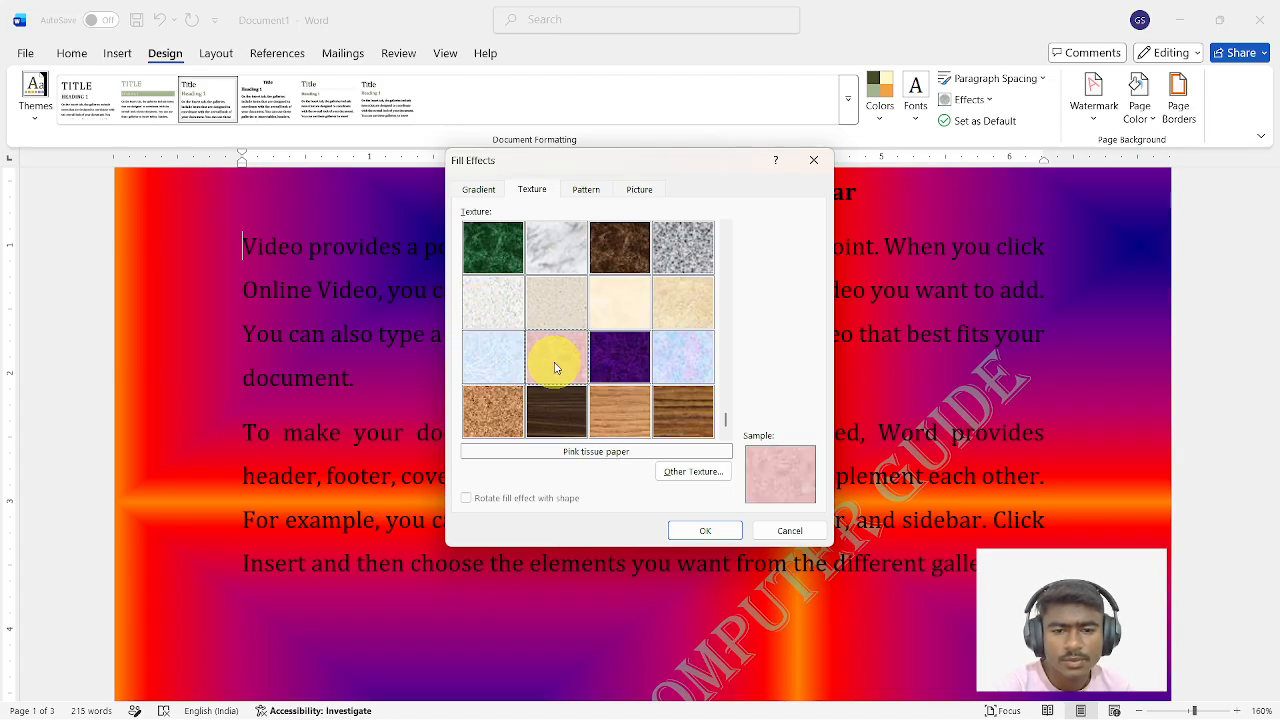
click(619, 350)
click(682, 362)
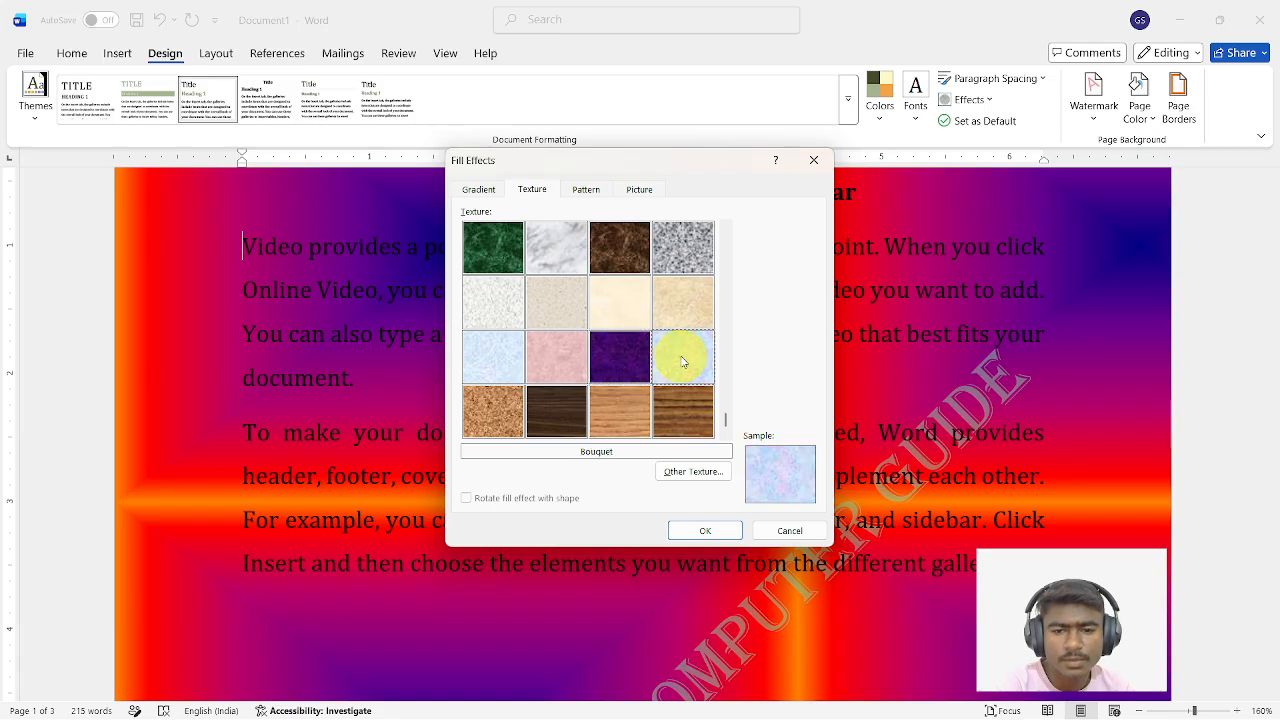
click(492, 405)
click(567, 400)
click(604, 403)
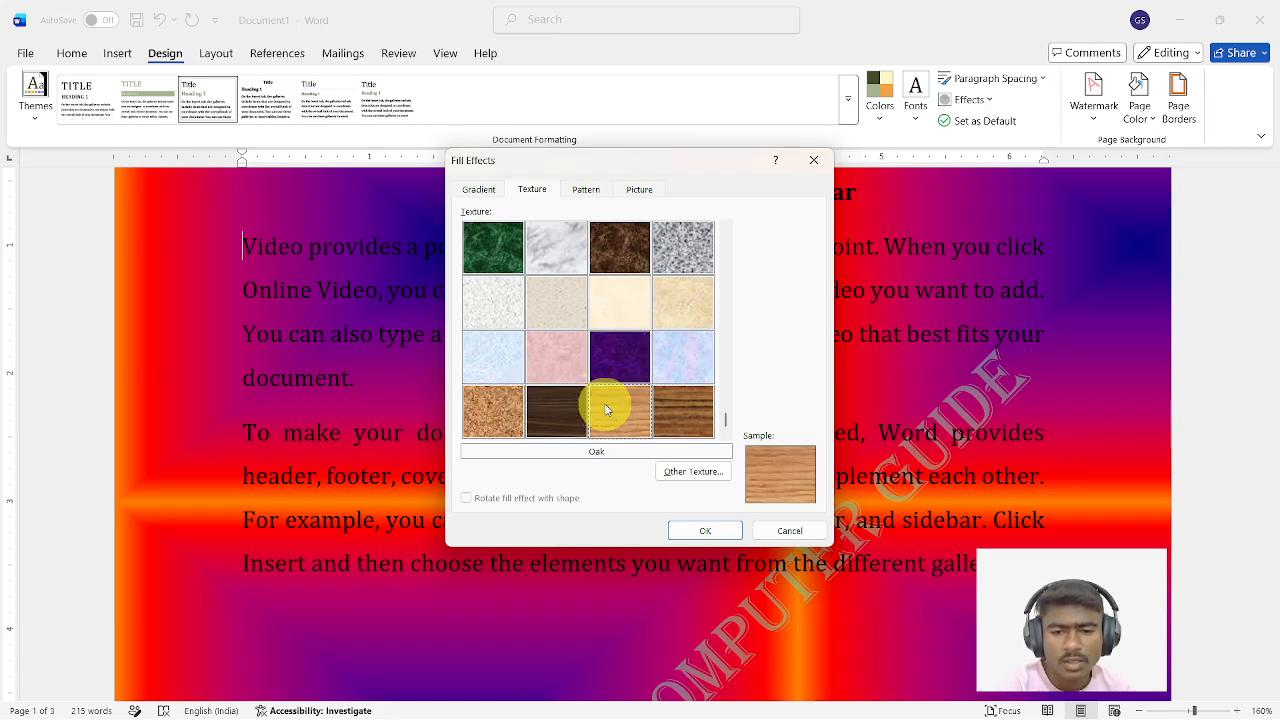
click(689, 420)
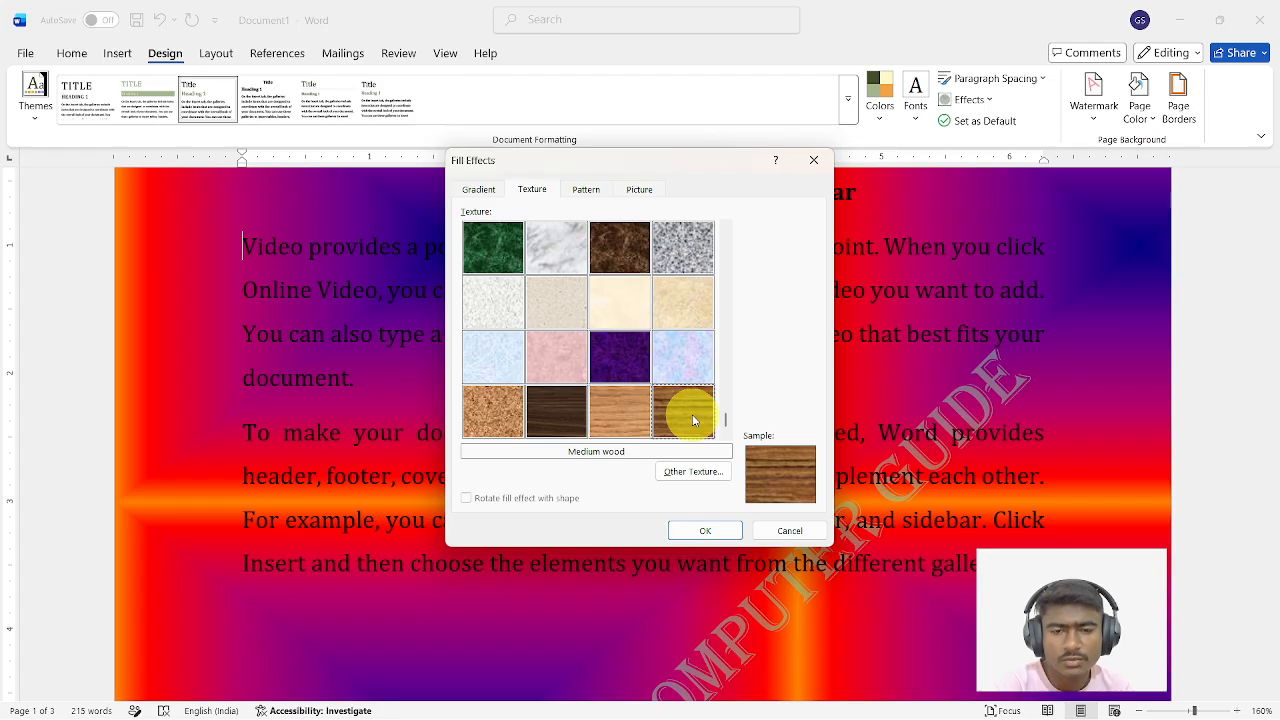
Choose the Stationery texture, apply it as the page background, and check it on the page.
click(694, 308)
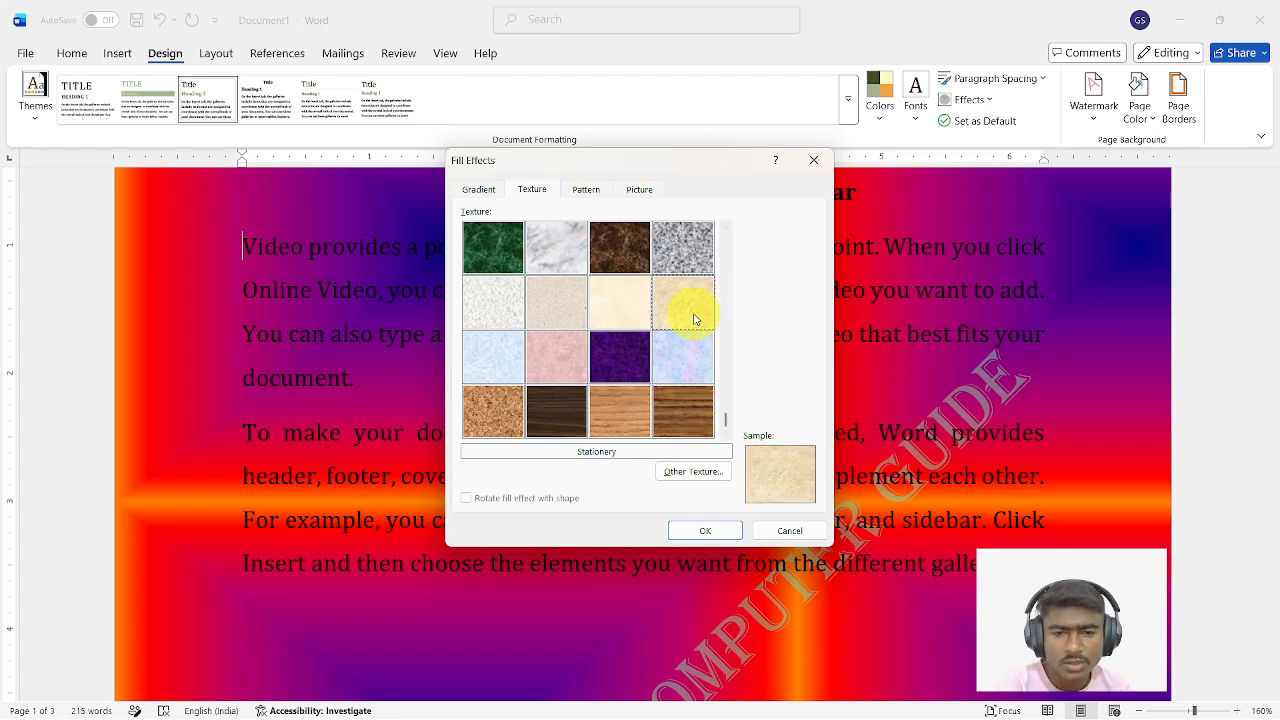
click(703, 531)
scroll(686, 516, up, 4)
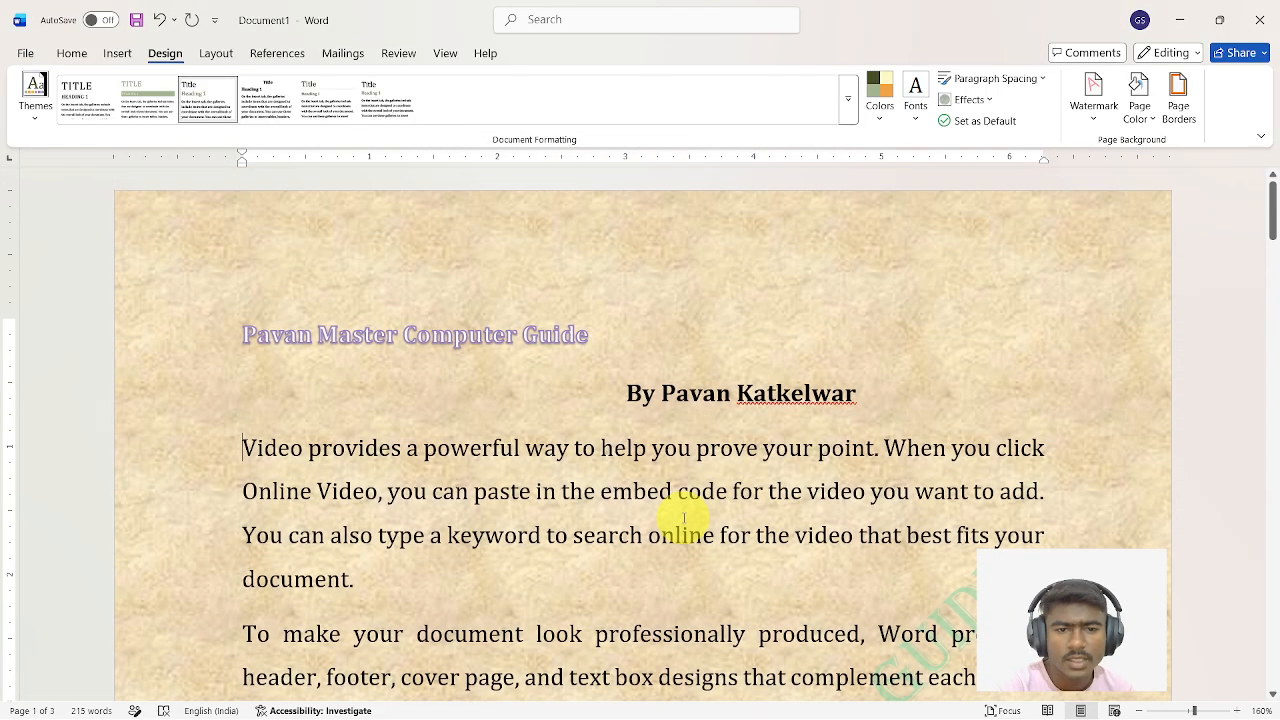
scroll(684, 517, down, 1)
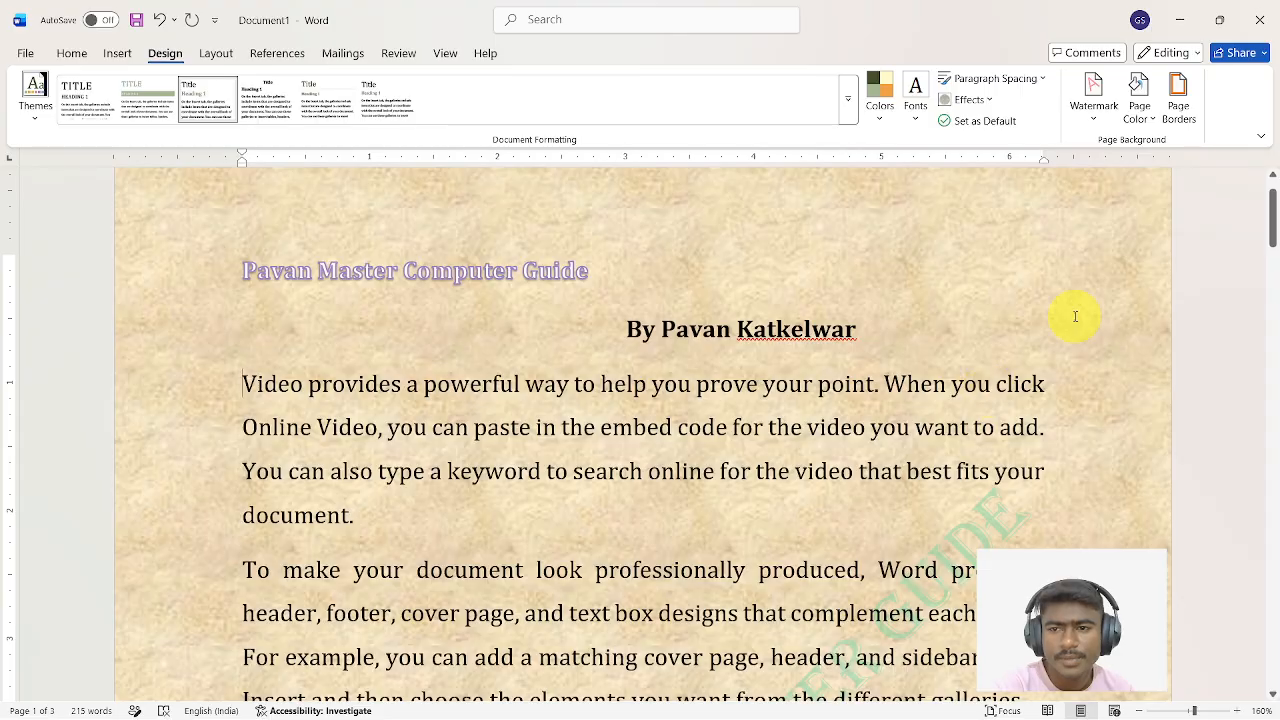
Reopen the page color's fill effects and look through the pattern gallery, its foreground colors and the picture fill options.
click(1139, 100)
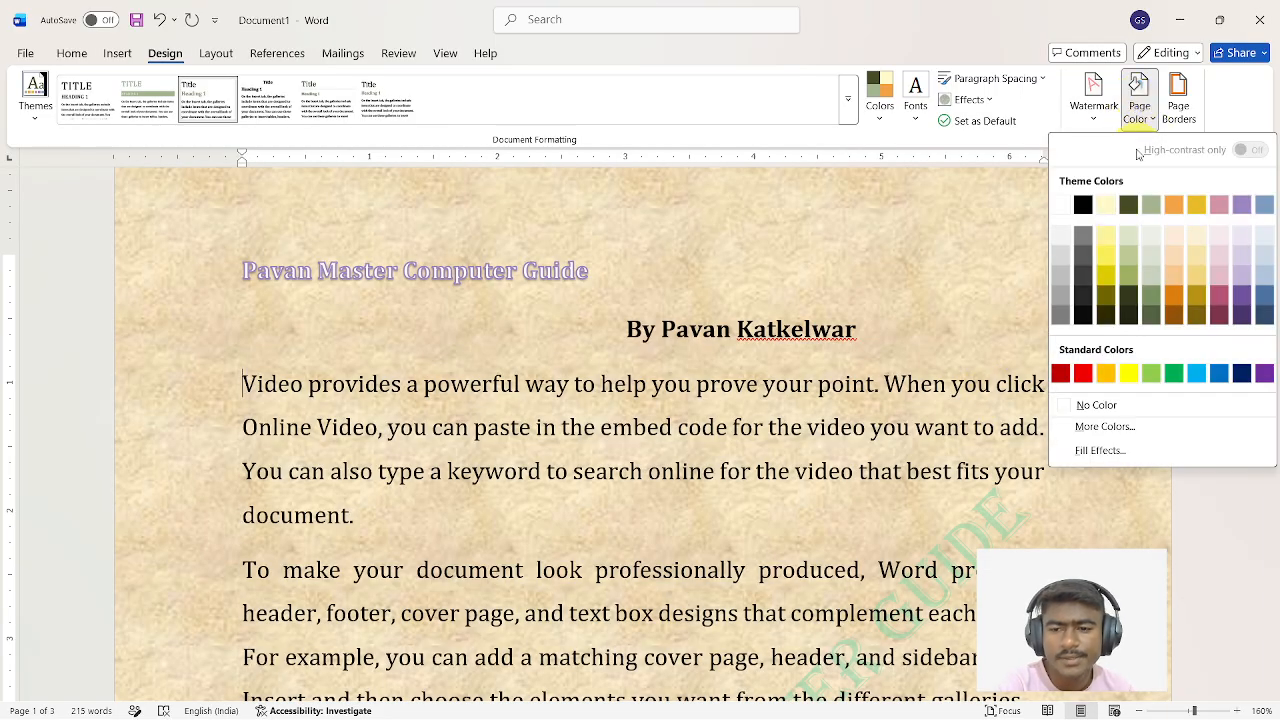
click(1101, 451)
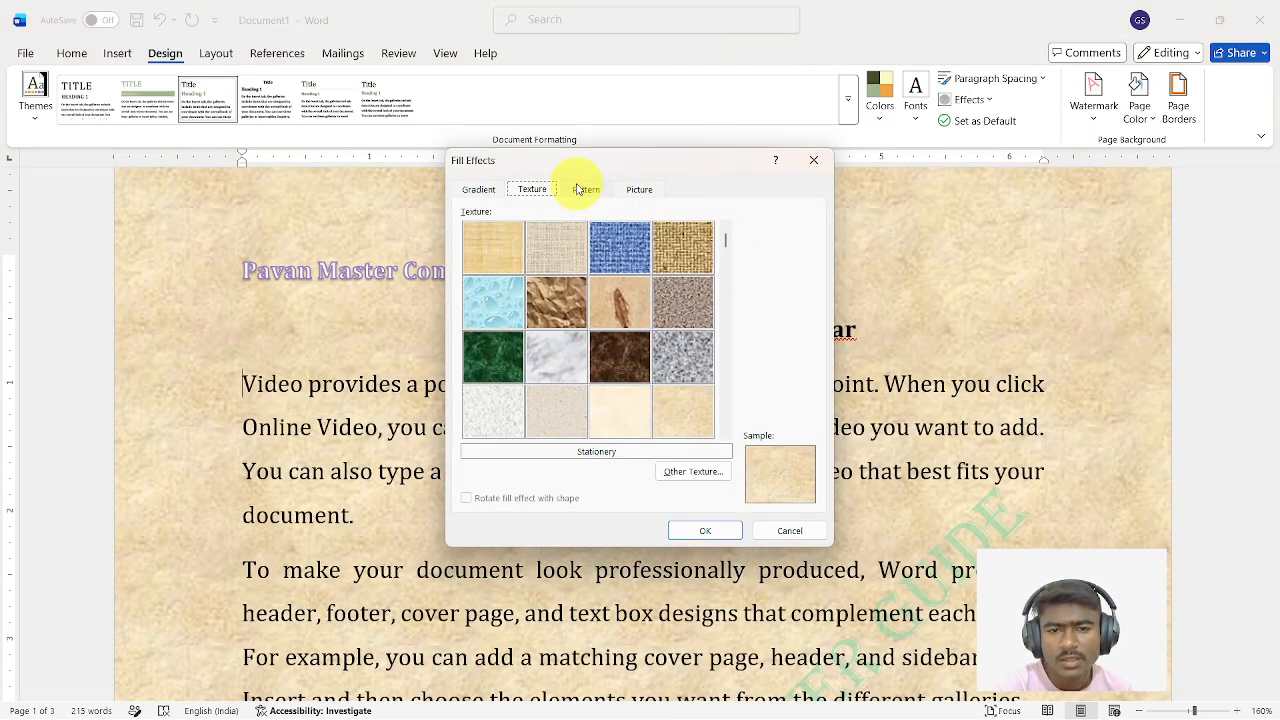
click(585, 189)
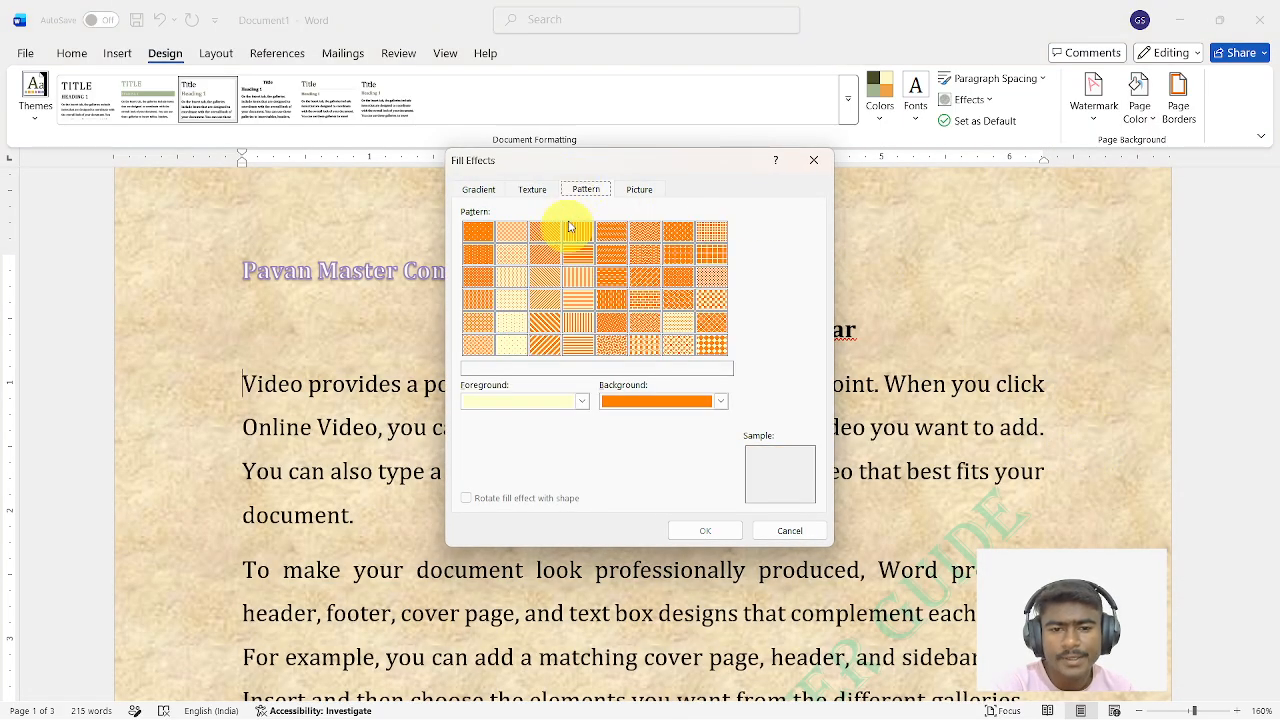
click(487, 401)
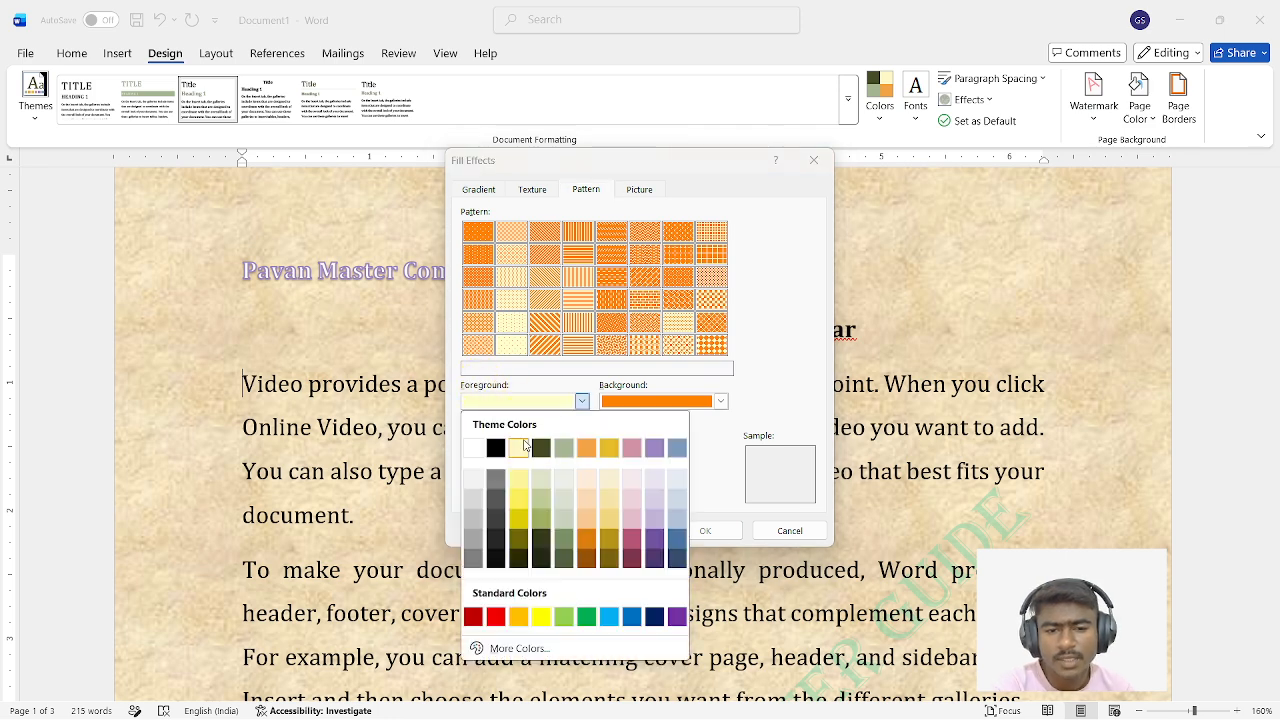
click(638, 192)
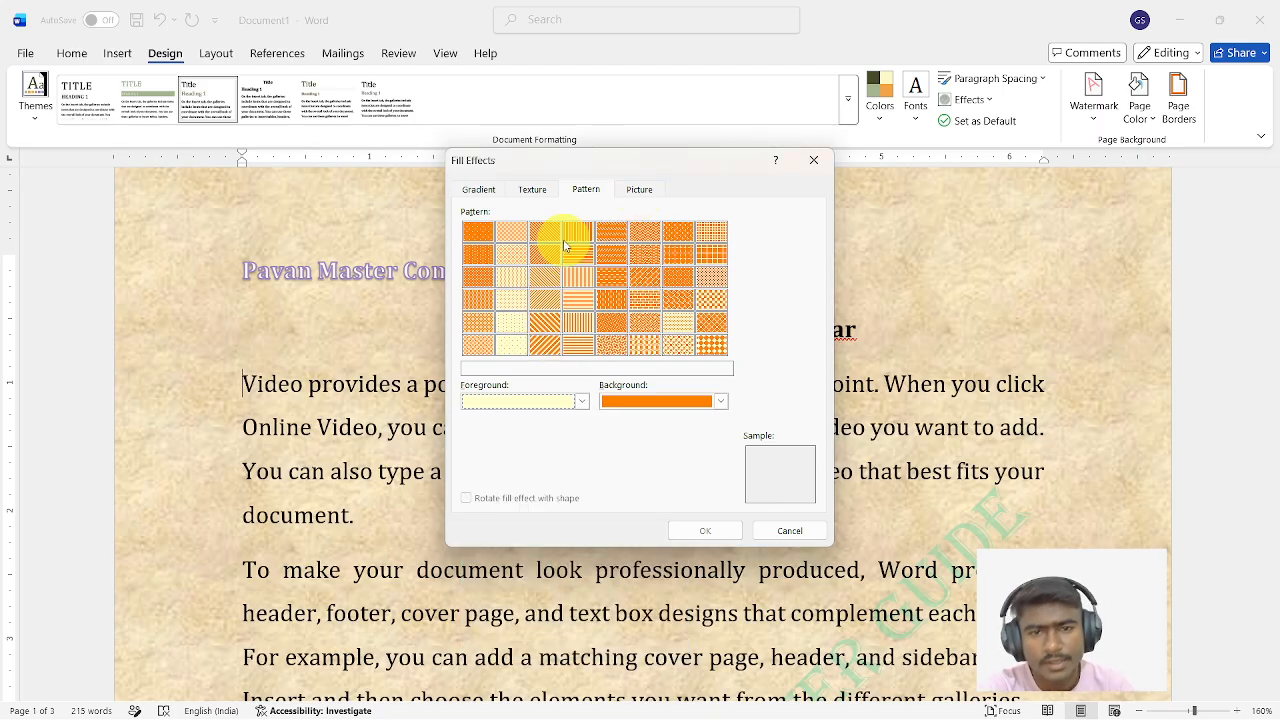
click(639, 190)
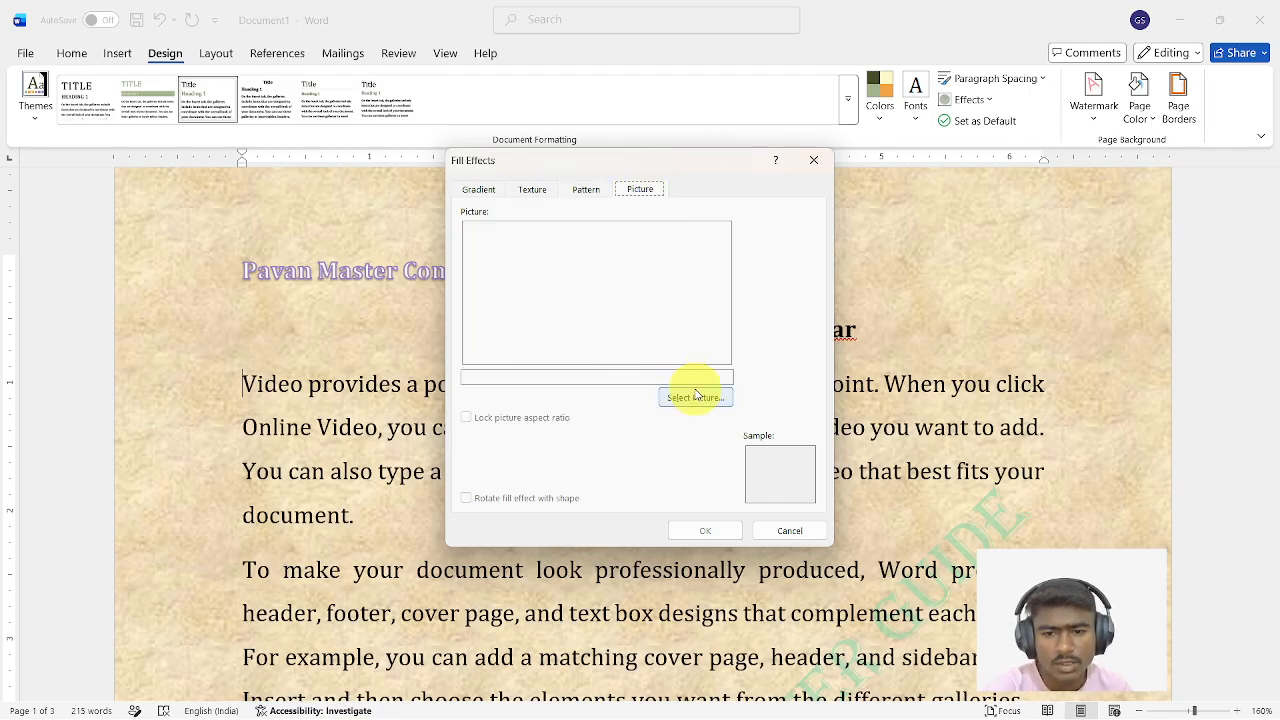
click(586, 190)
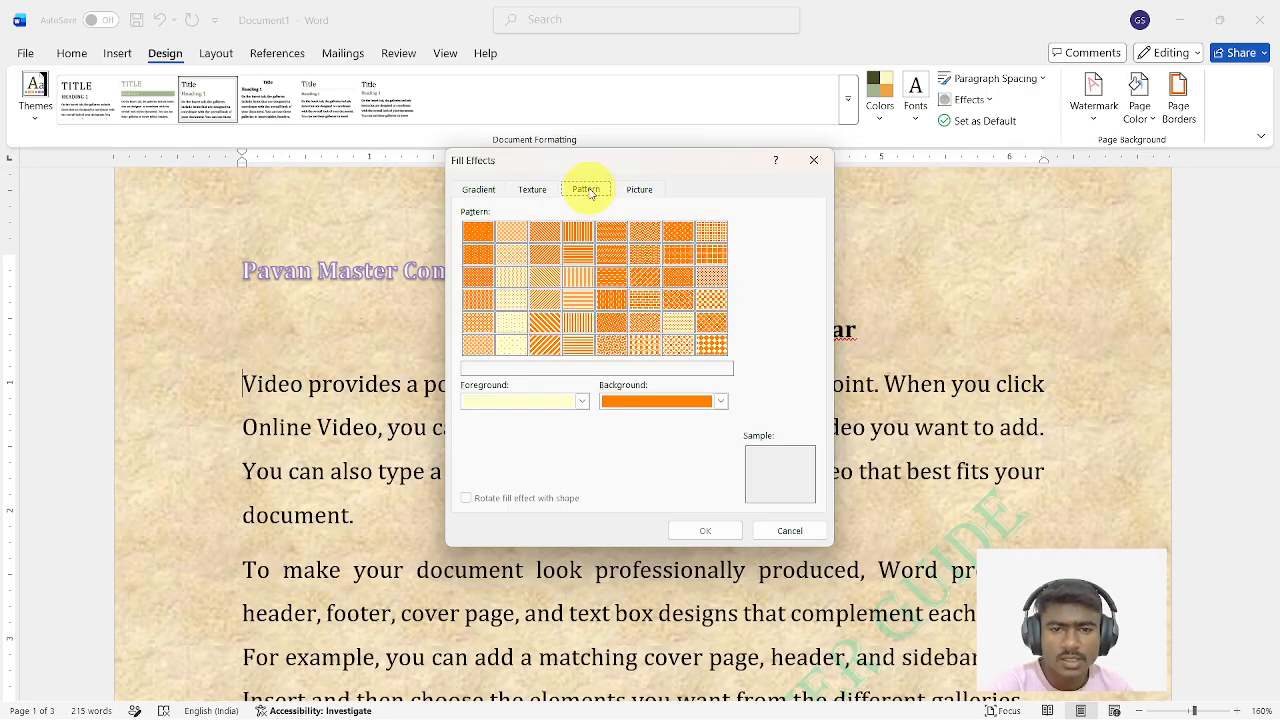
Apply the Dotted: 60% pattern with its light yellow foreground and orange background to the page, and check the document.
click(584, 400)
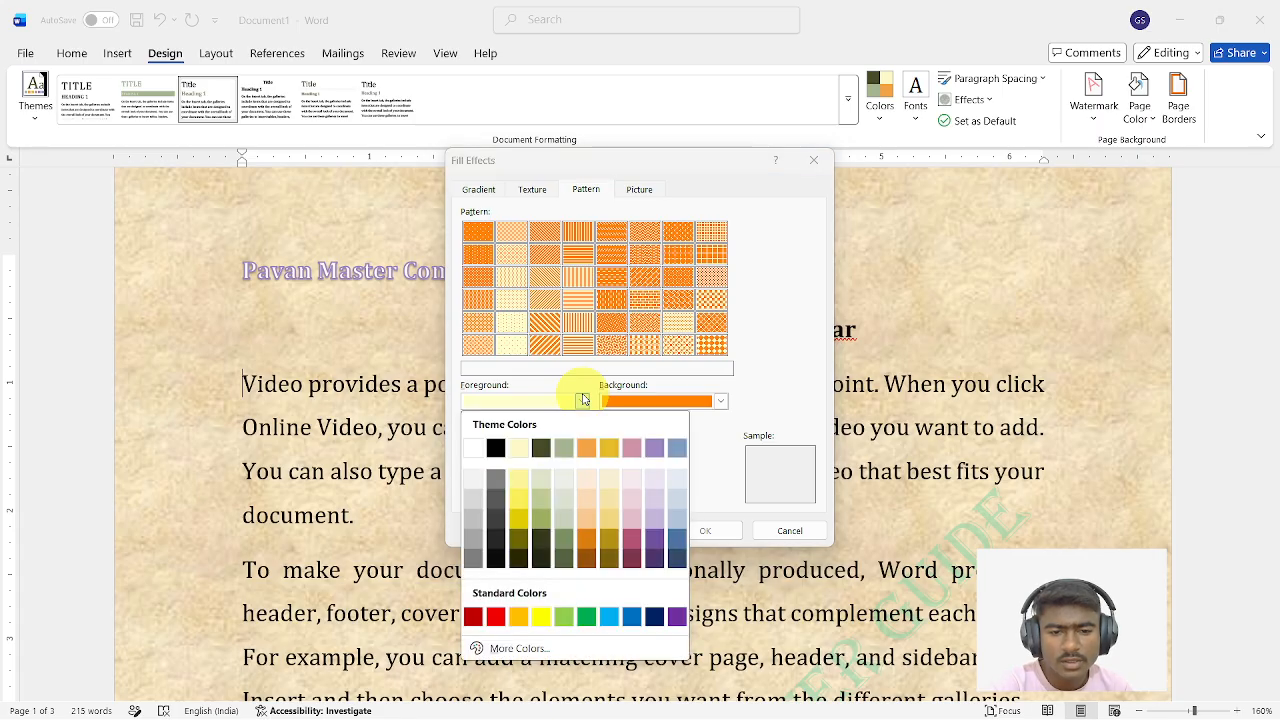
click(512, 257)
click(512, 257)
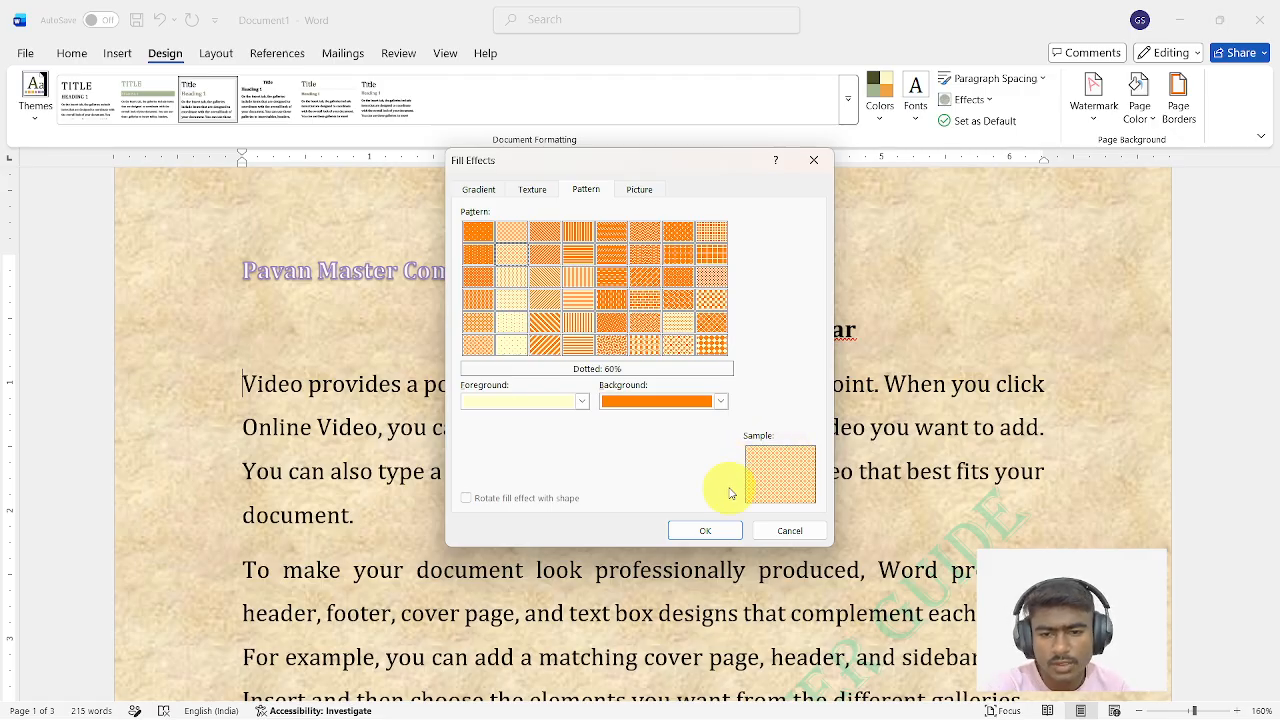
click(735, 531)
scroll(787, 470, down, 1)
scroll(787, 470, down, 3)
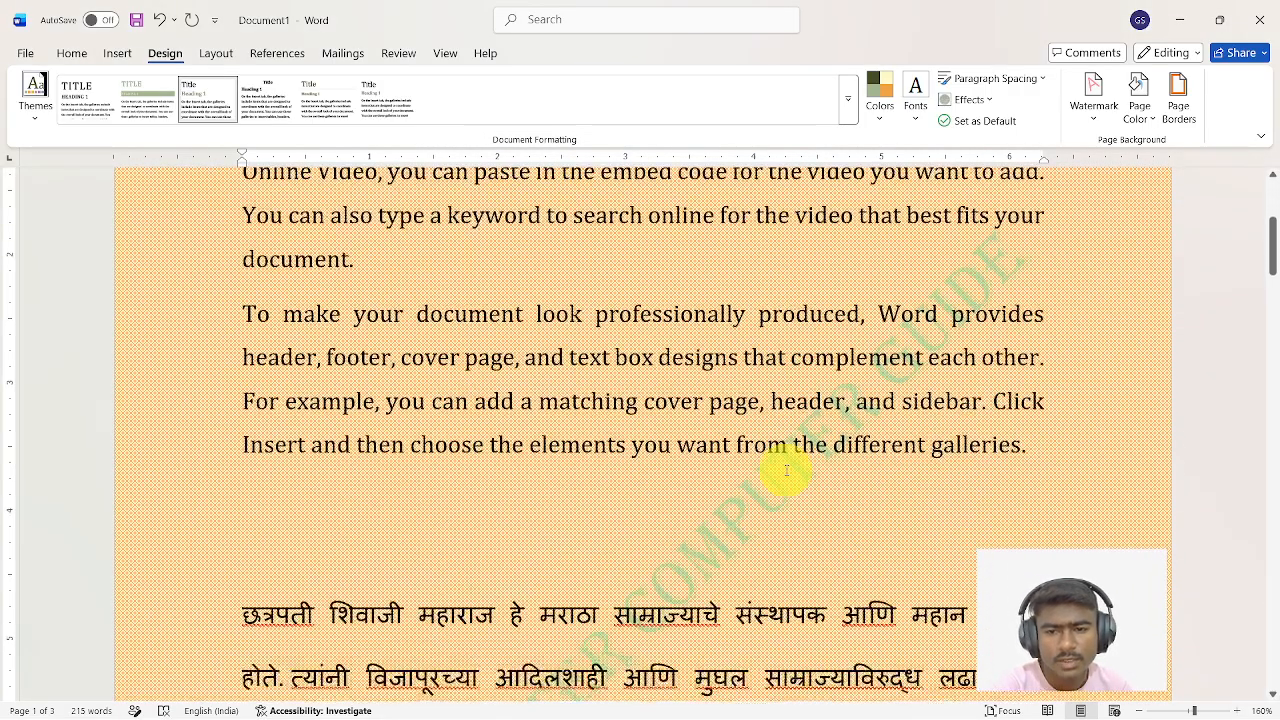
scroll(787, 465, up, 1)
scroll(787, 465, up, 2)
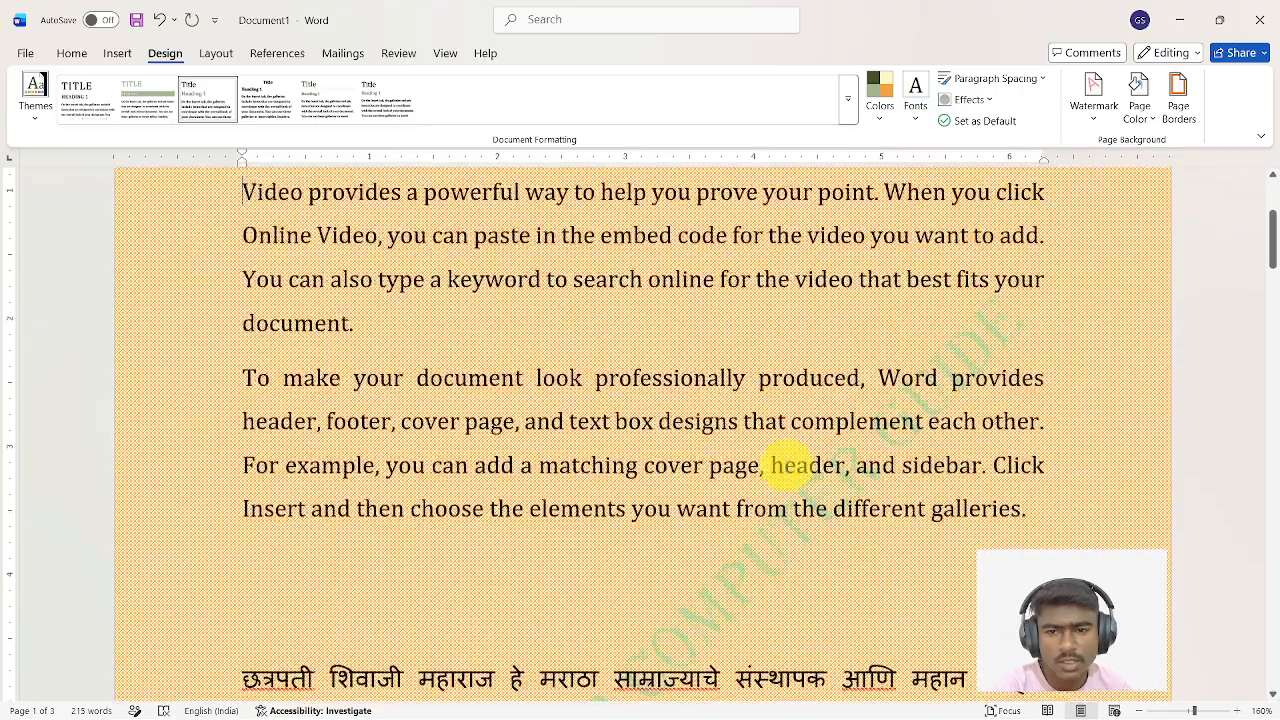
scroll(790, 466, up, 4)
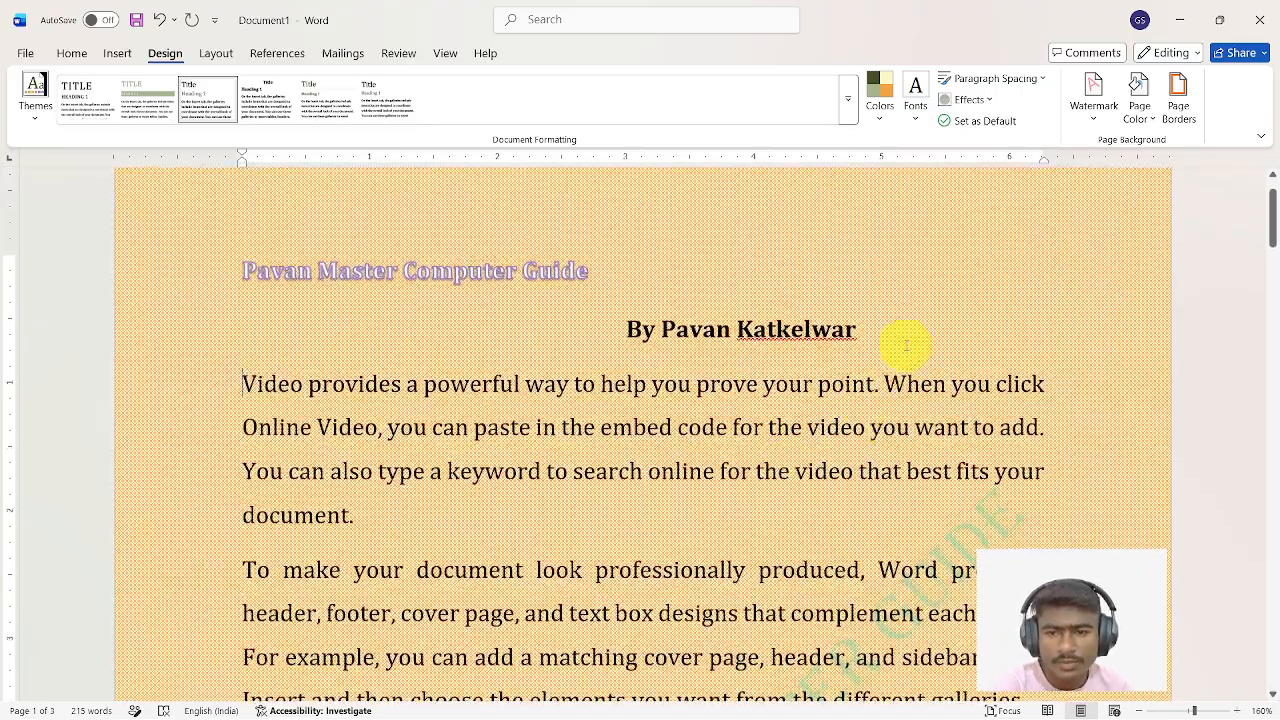
Remove the page background by setting the page color to No Color.
click(1138, 100)
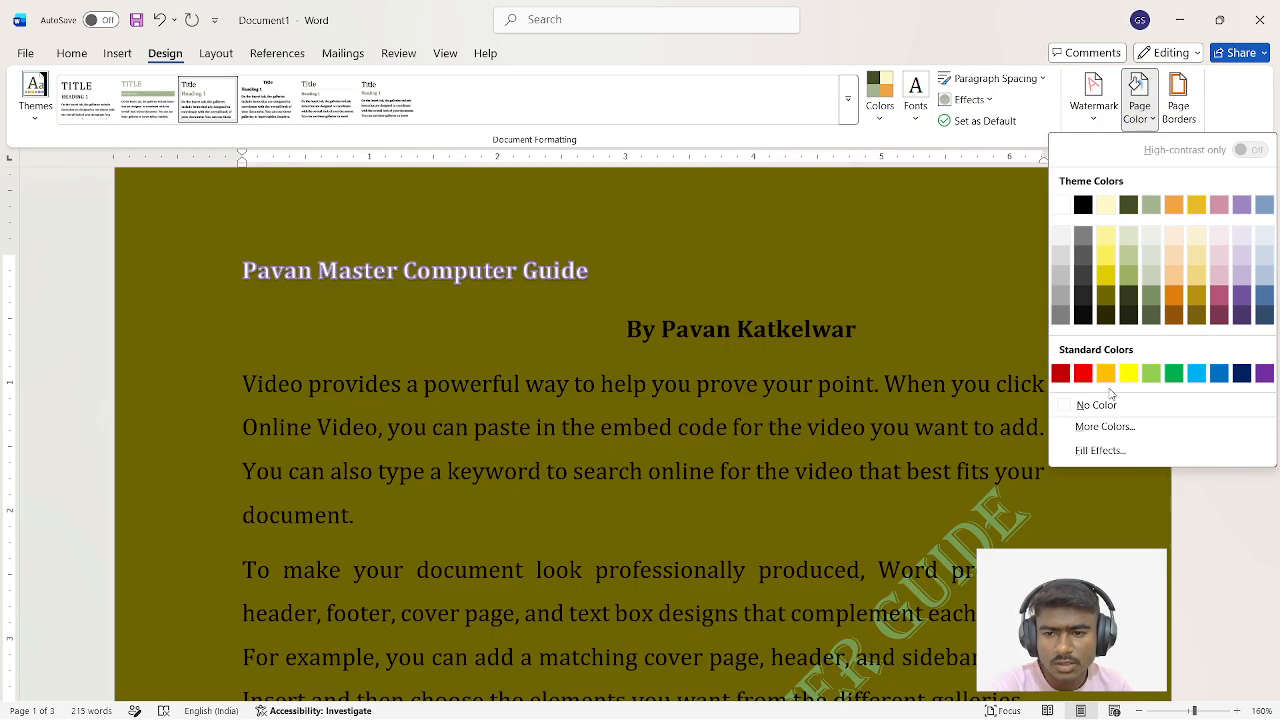
click(1116, 455)
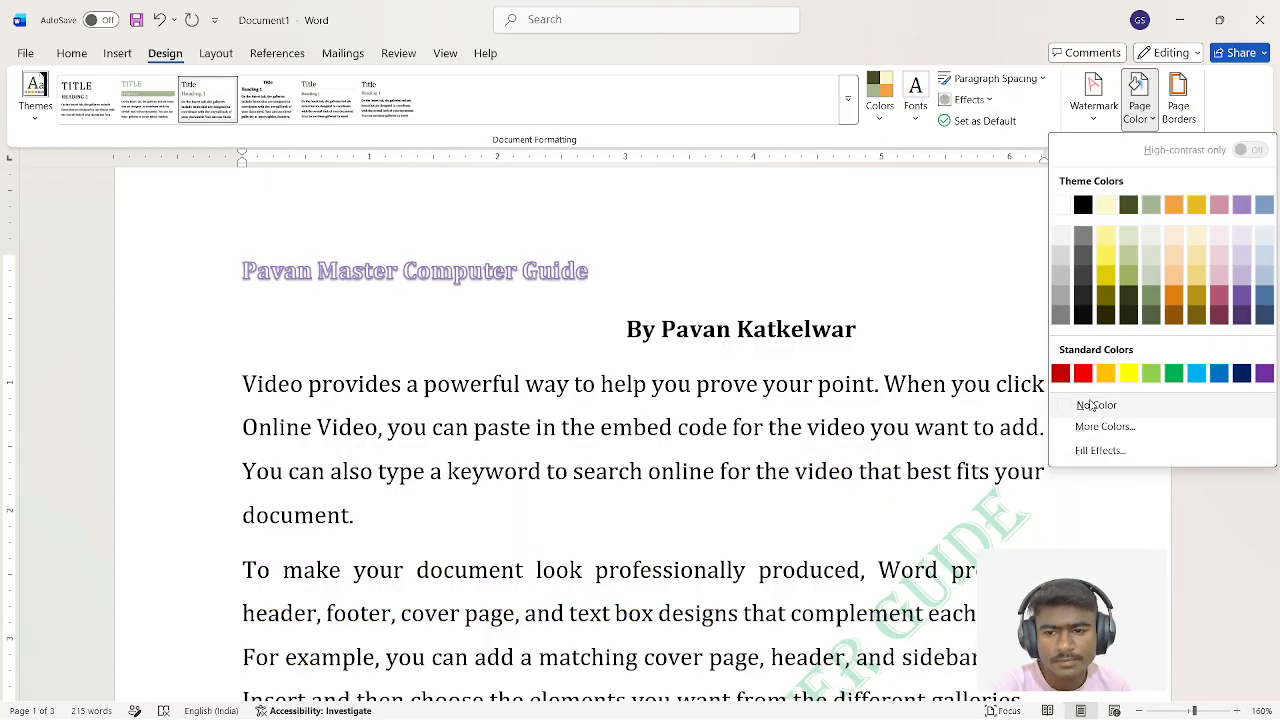
click(1092, 405)
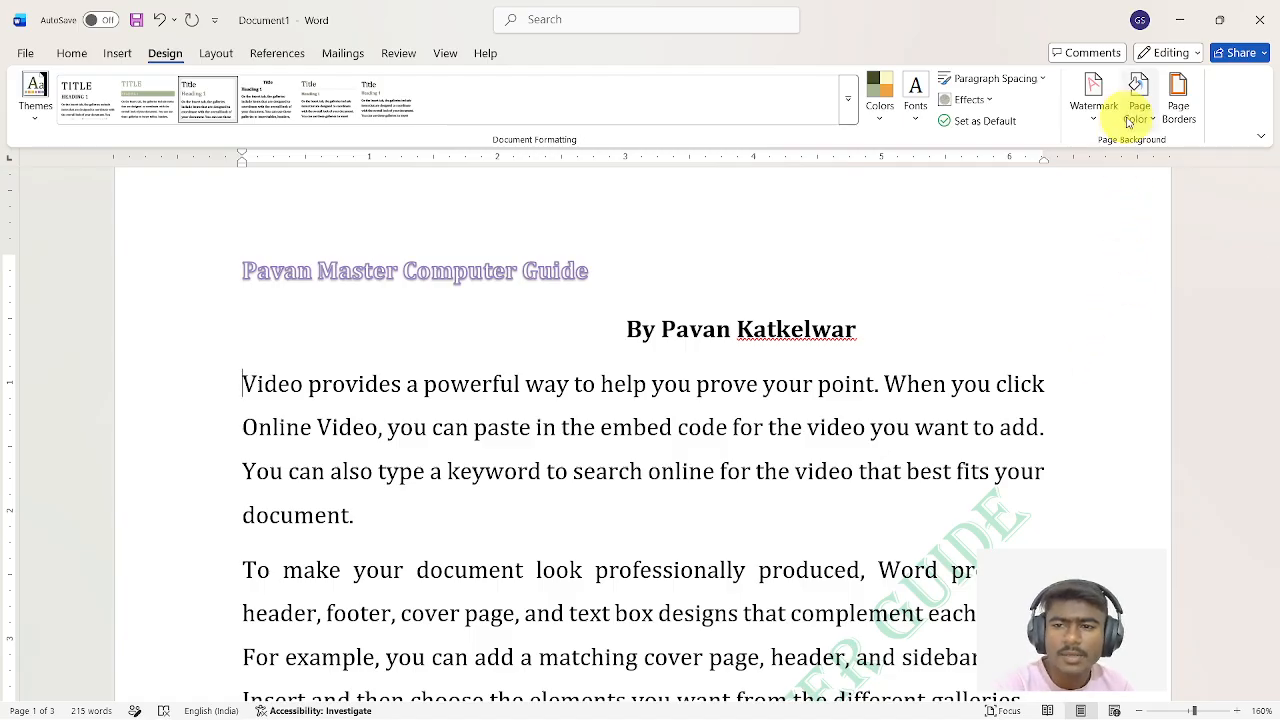
Open the page border settings, try the Shadow, 3-D and Custom settings, and choose Box for the whole document.
click(1178, 88)
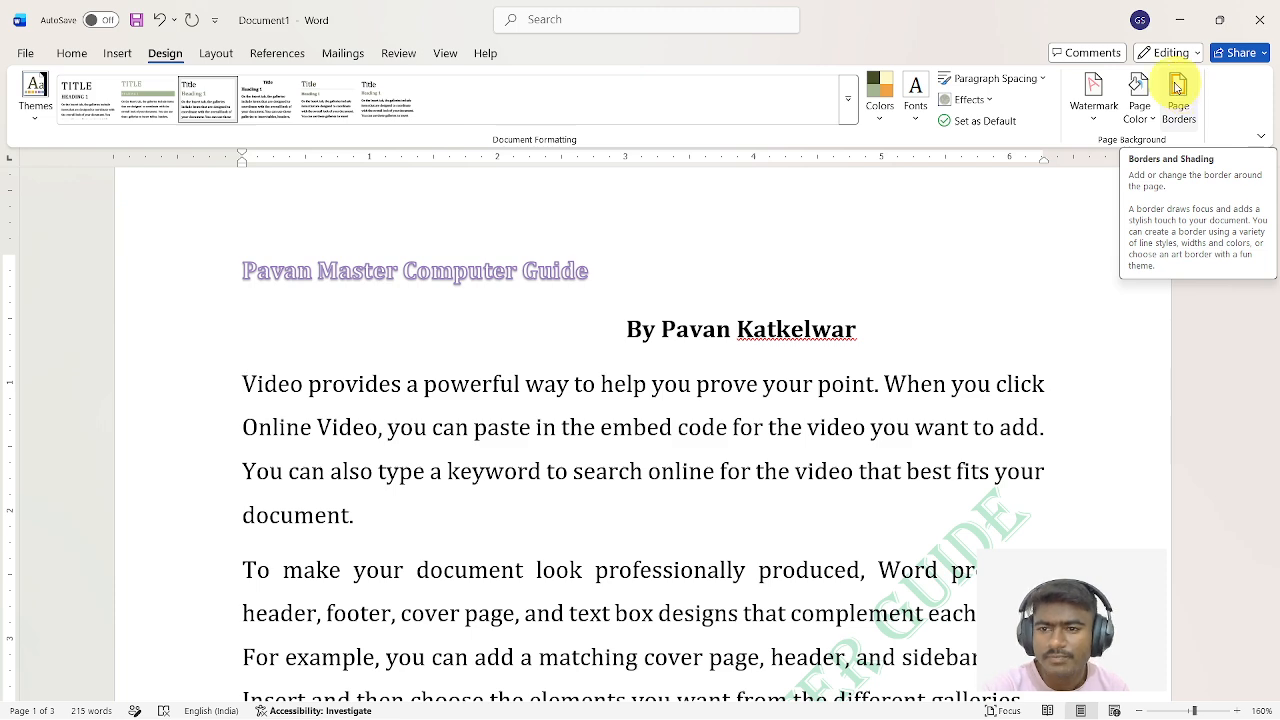
click(1177, 88)
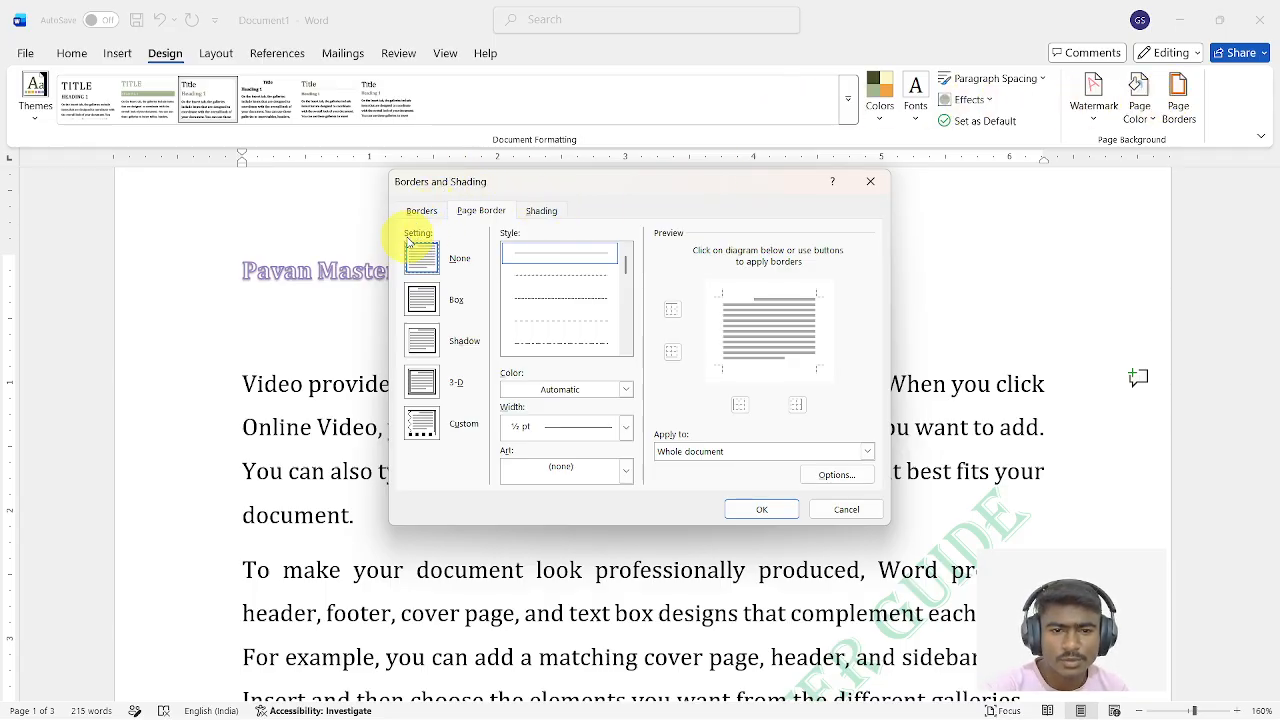
click(421, 300)
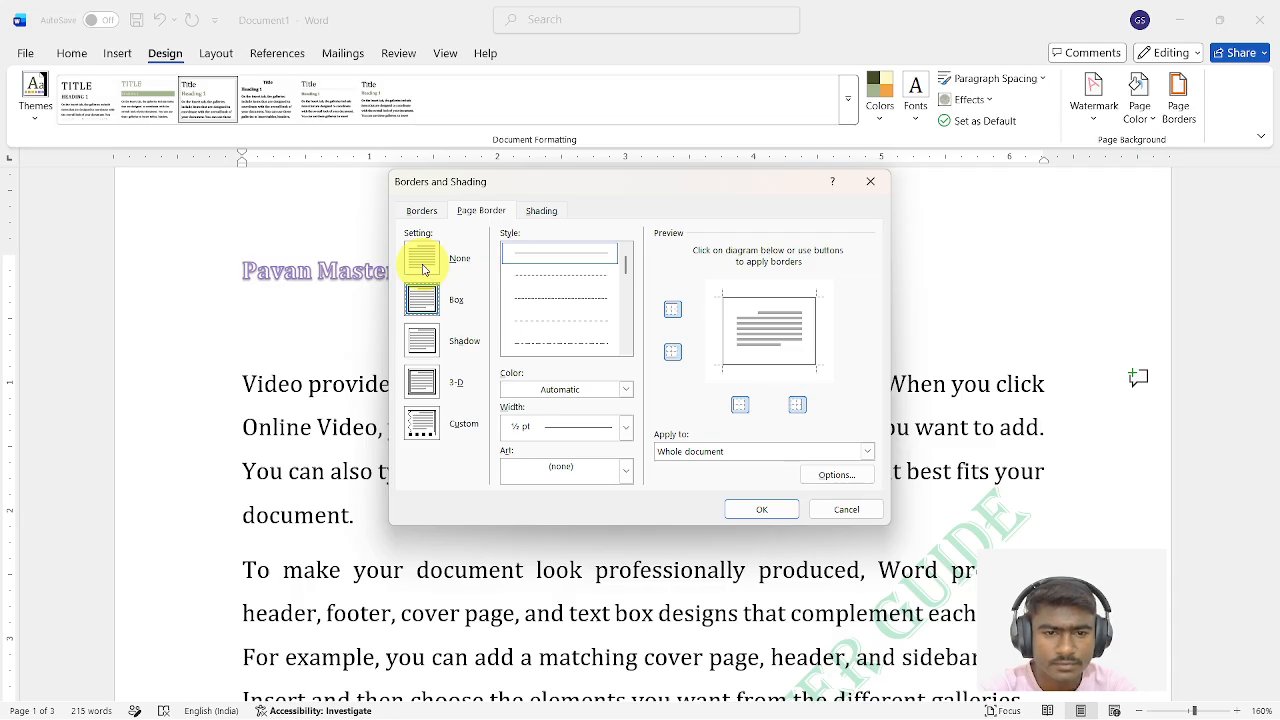
click(422, 343)
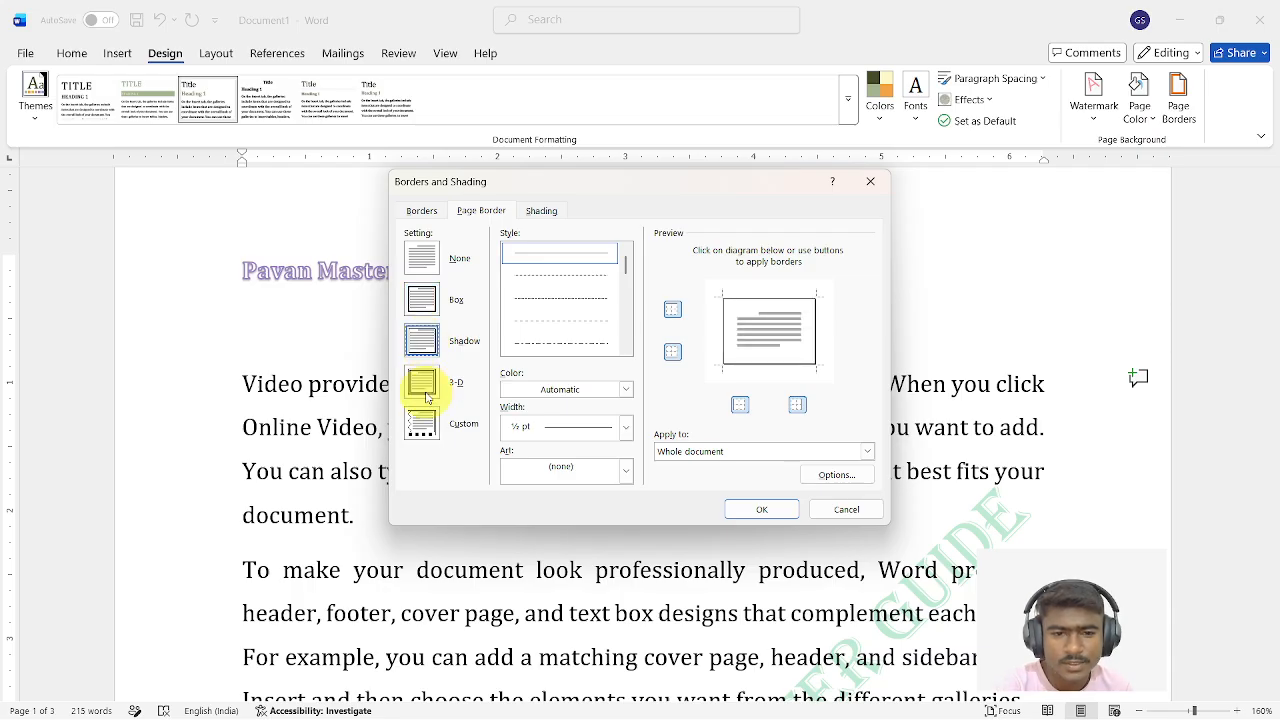
click(422, 384)
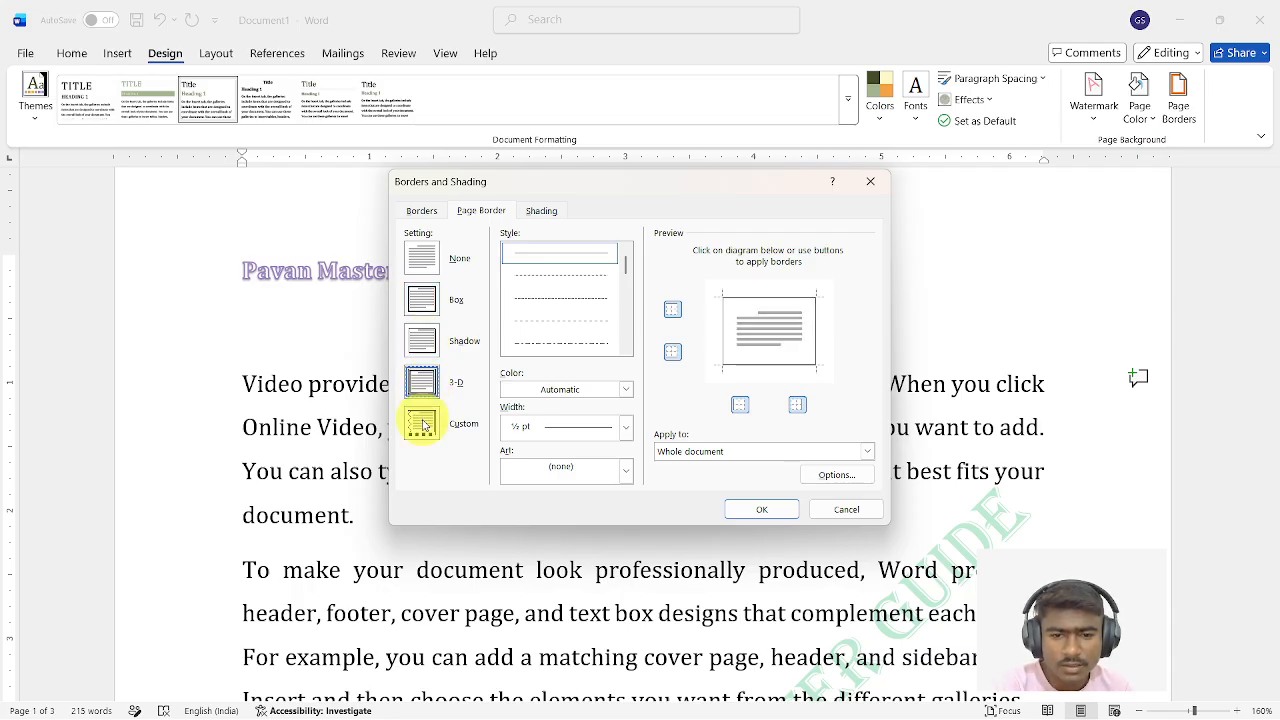
click(422, 425)
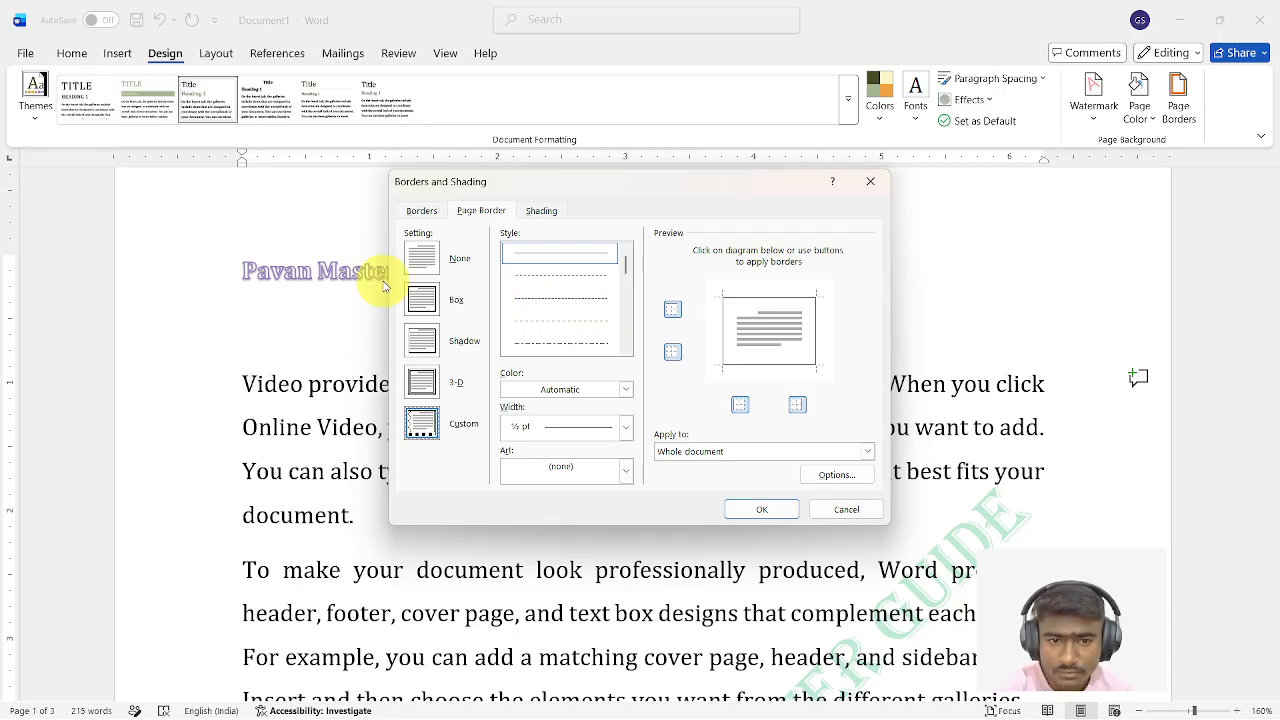
click(422, 299)
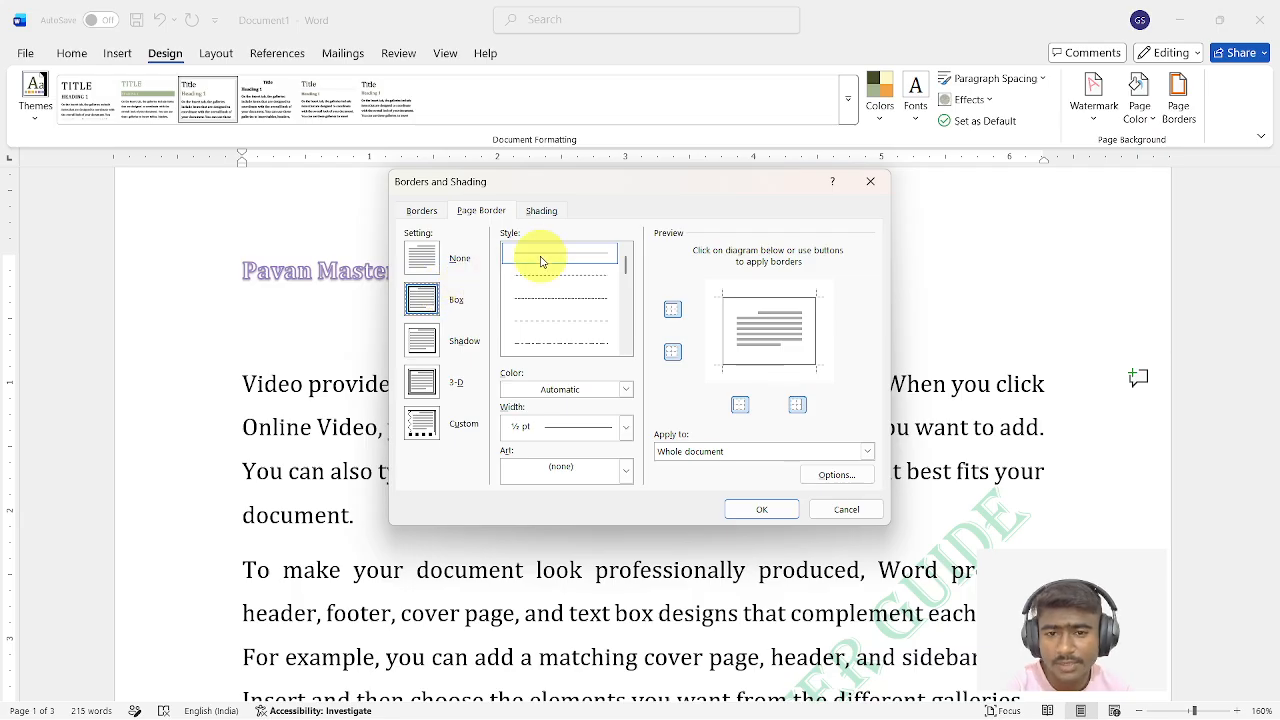
Give the box page border a double-line style in dark blue with a width of ¾ pt.
scroll(543, 268, down, 1)
click(573, 334)
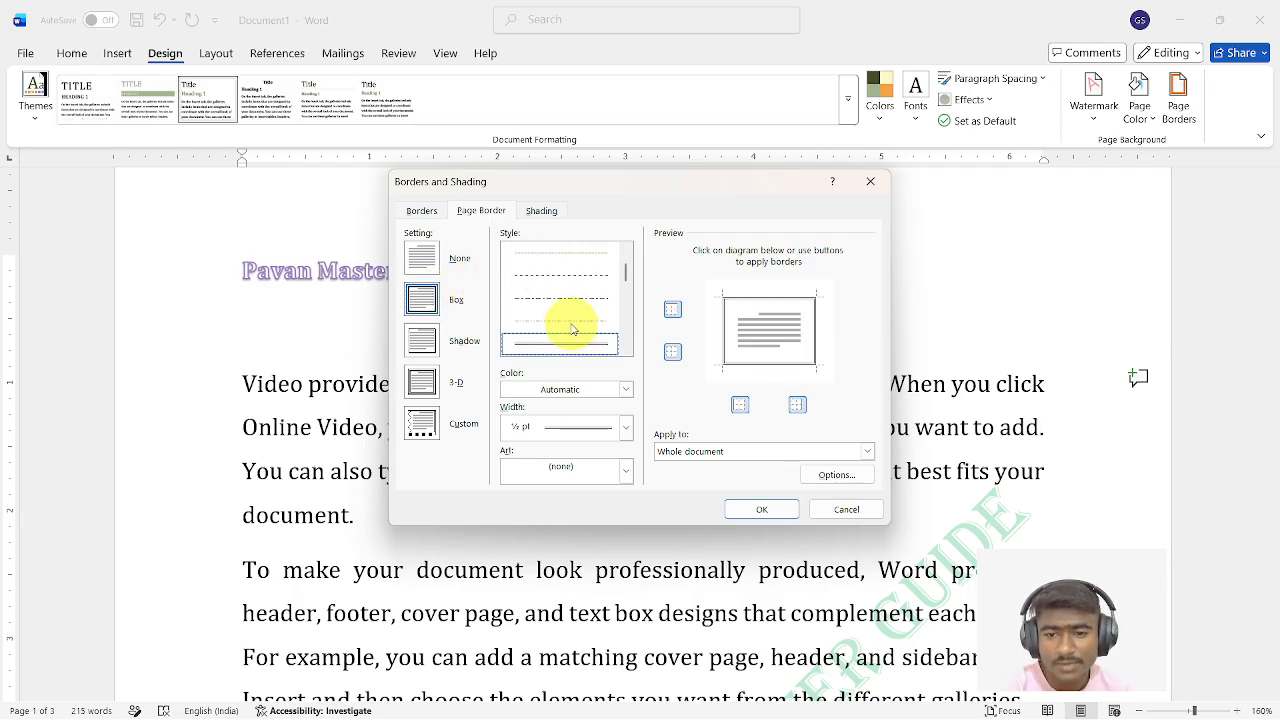
scroll(573, 330, down, 1)
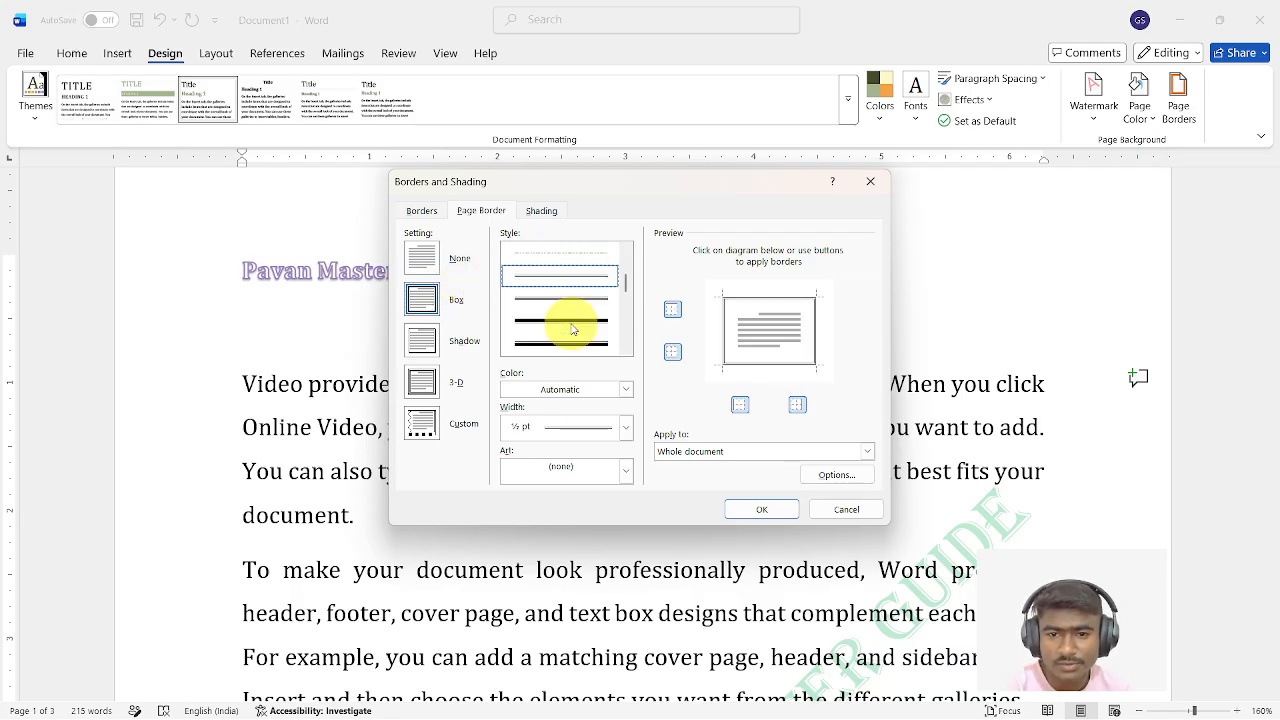
click(550, 389)
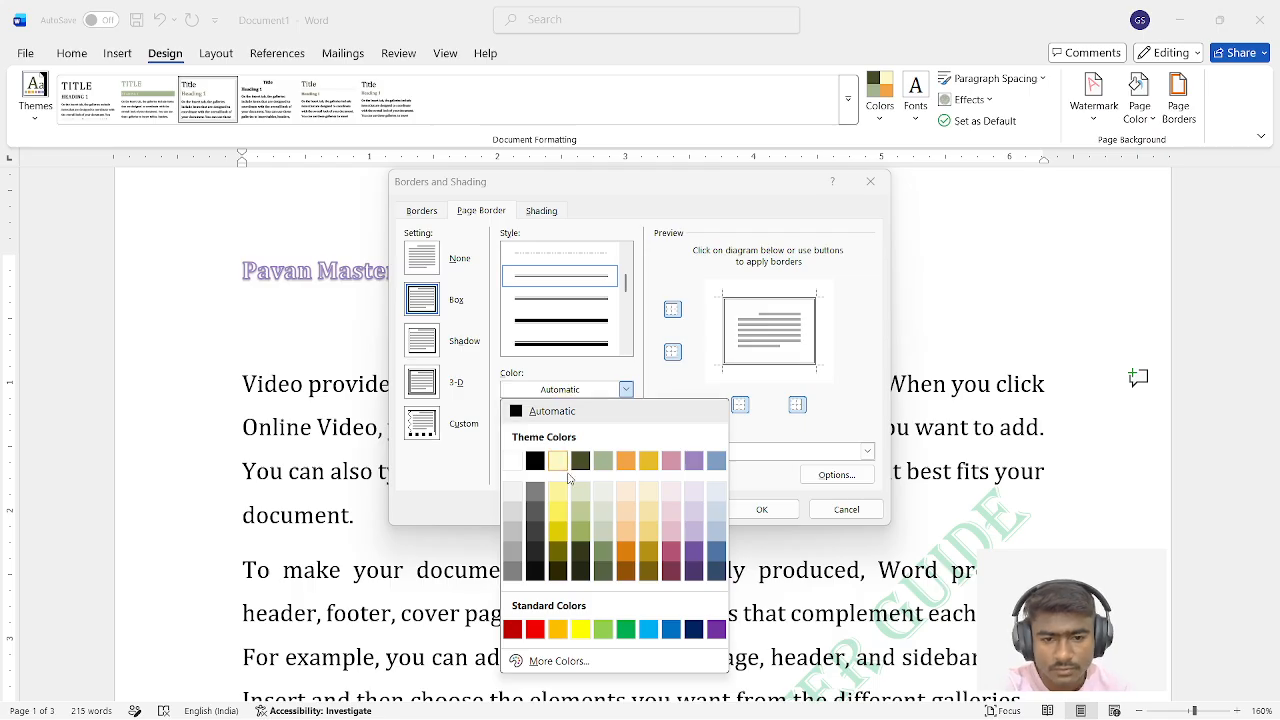
click(694, 628)
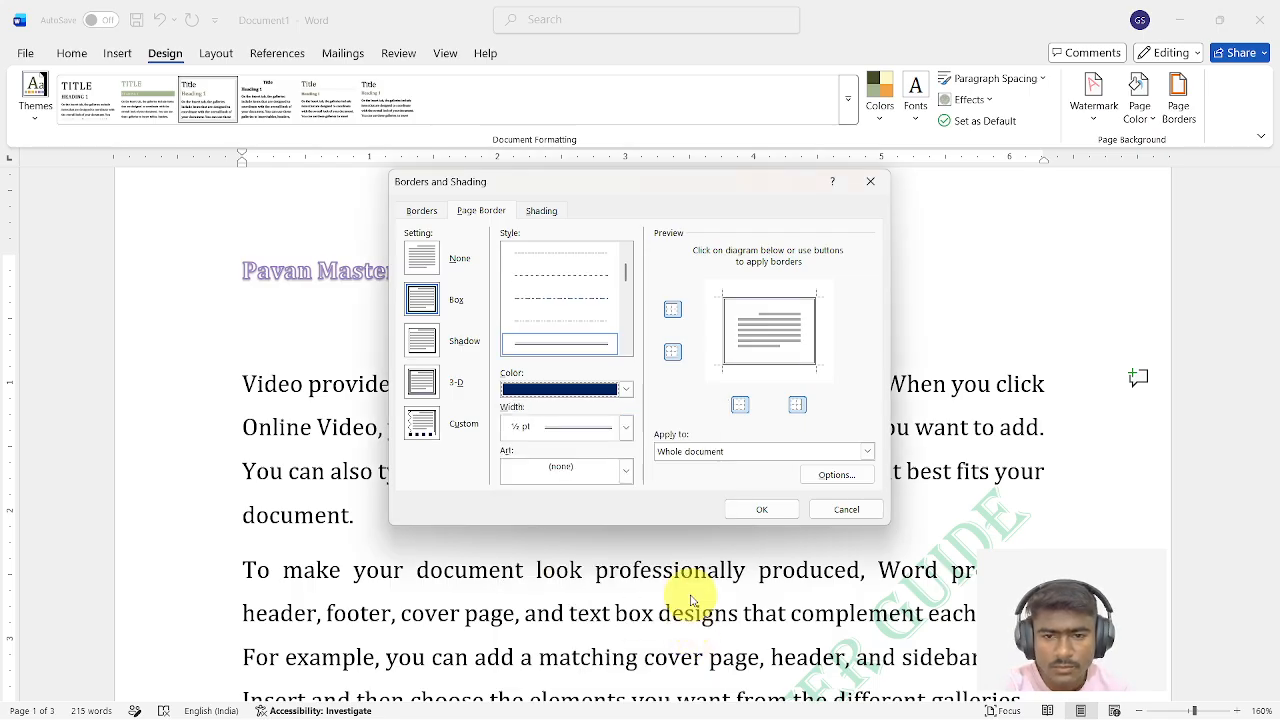
click(625, 427)
click(600, 497)
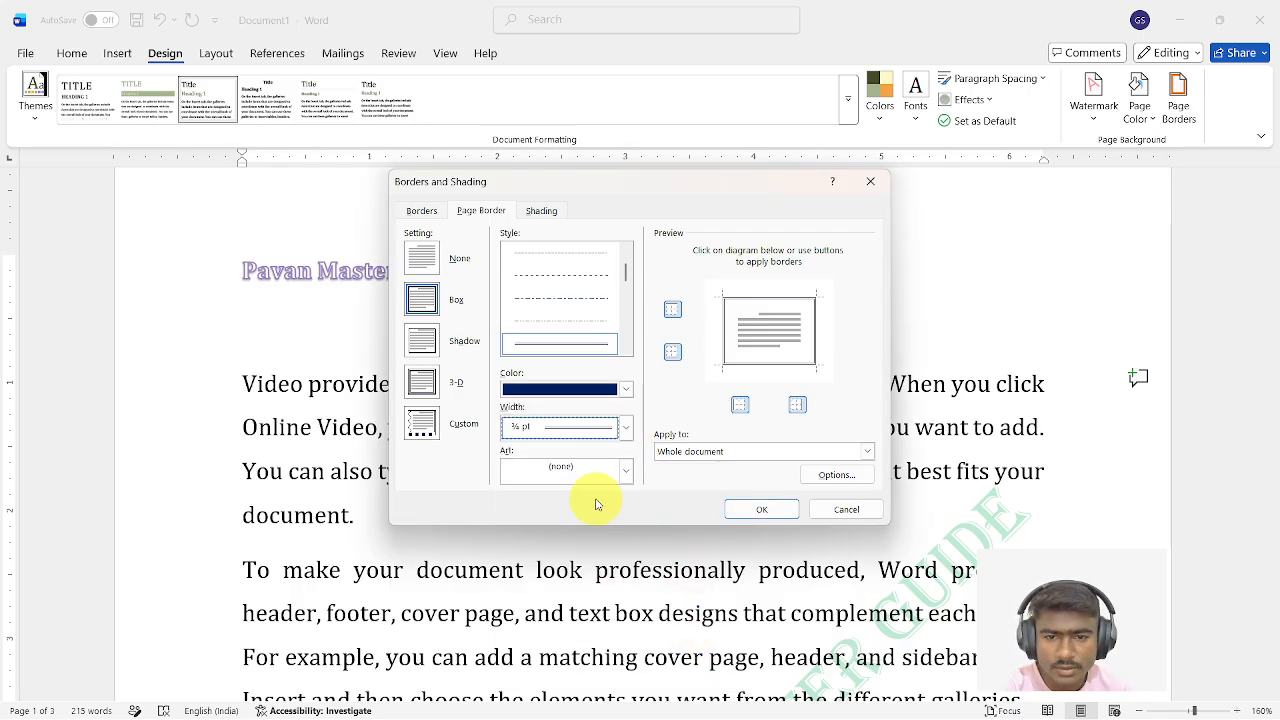
Reapply the top edge in the preview, change the double-line border color to red, and apply it as a Box.
click(679, 318)
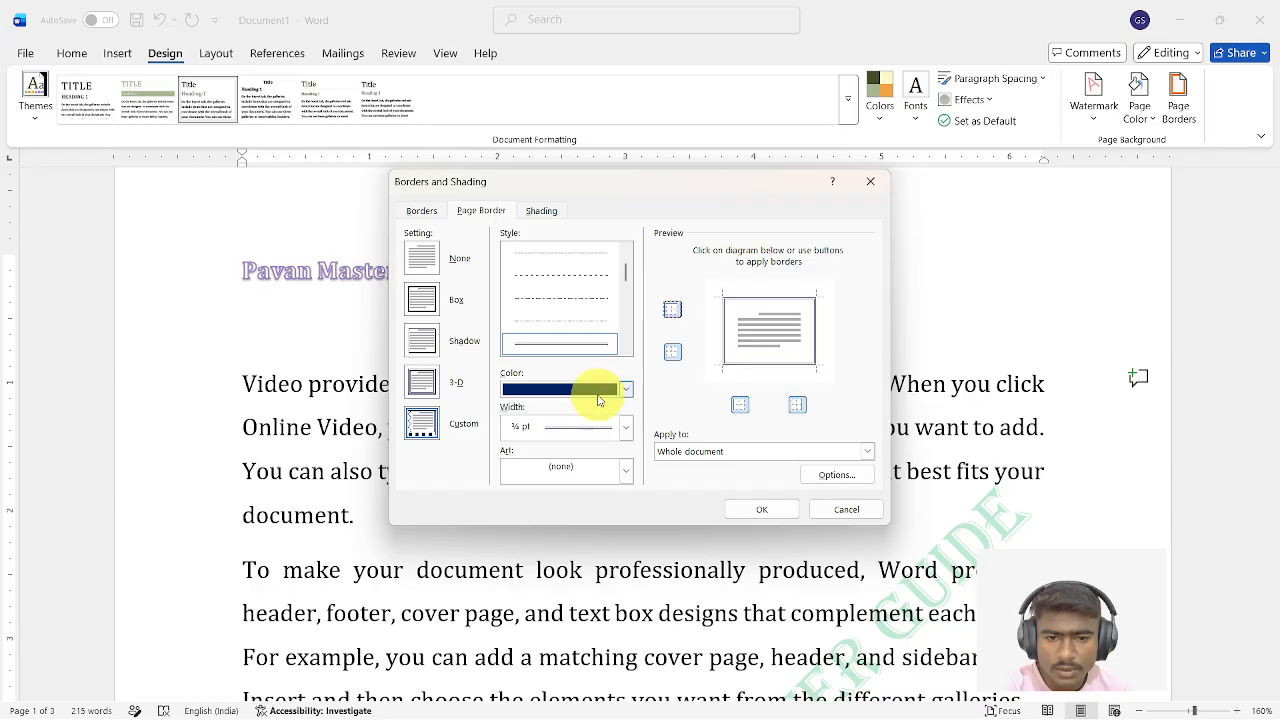
click(624, 390)
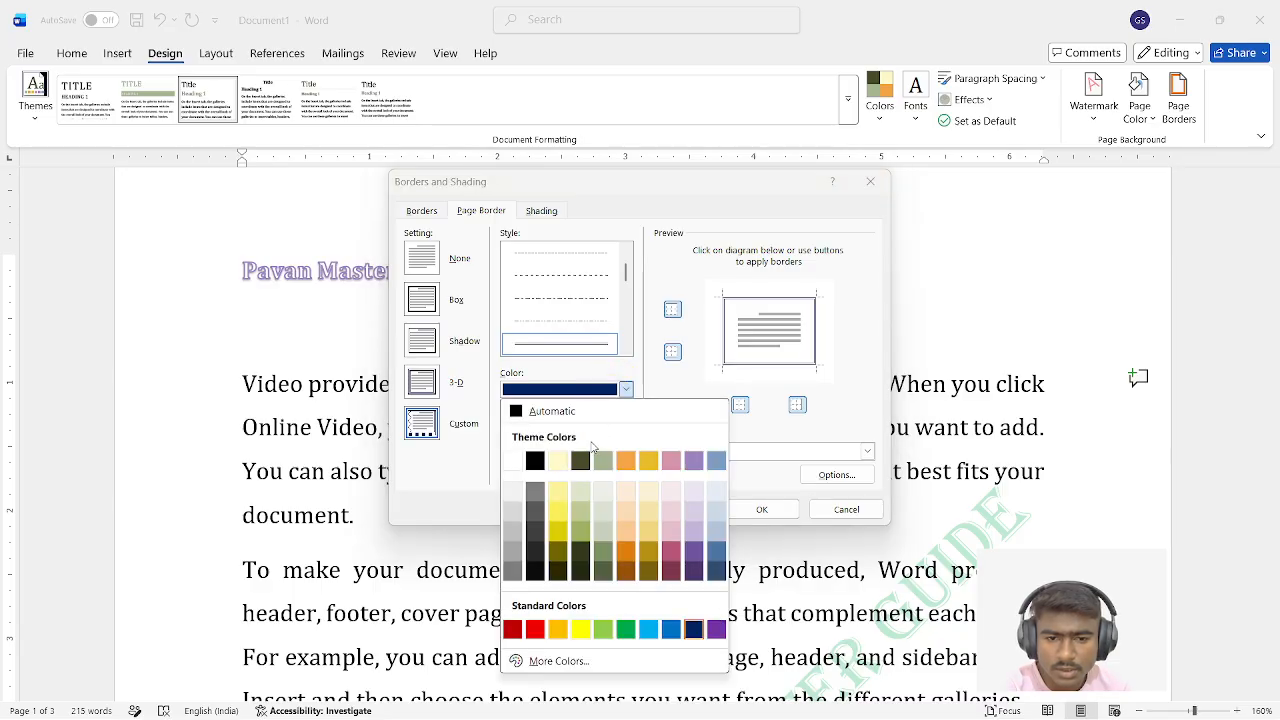
click(537, 630)
click(600, 343)
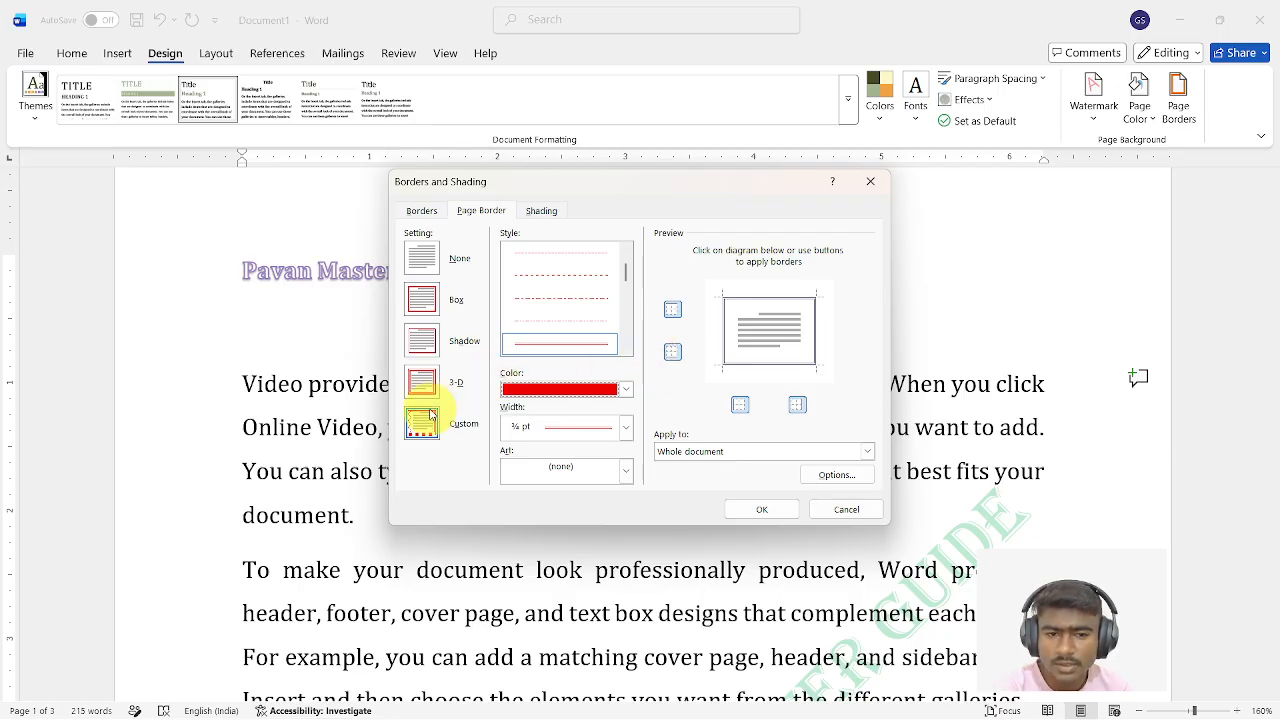
click(421, 300)
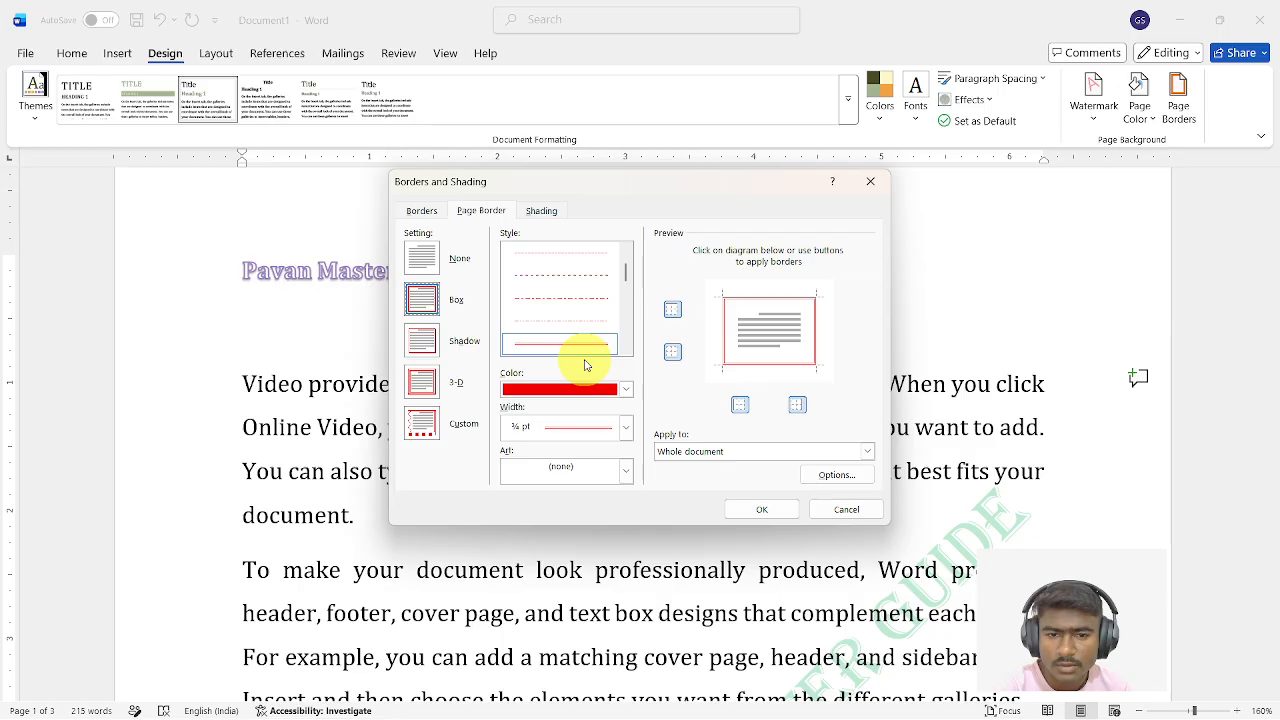
Set the box page border's color to dark blue and its width to 1 ½ pt.
click(625, 389)
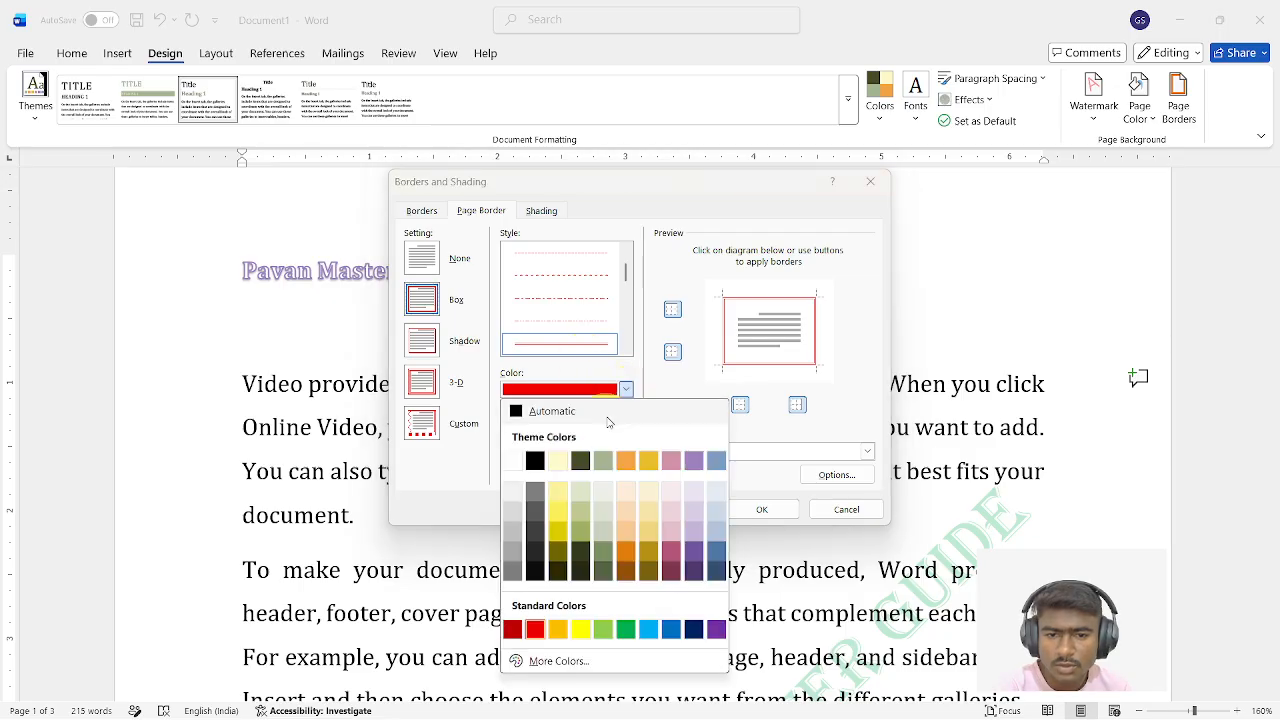
click(693, 628)
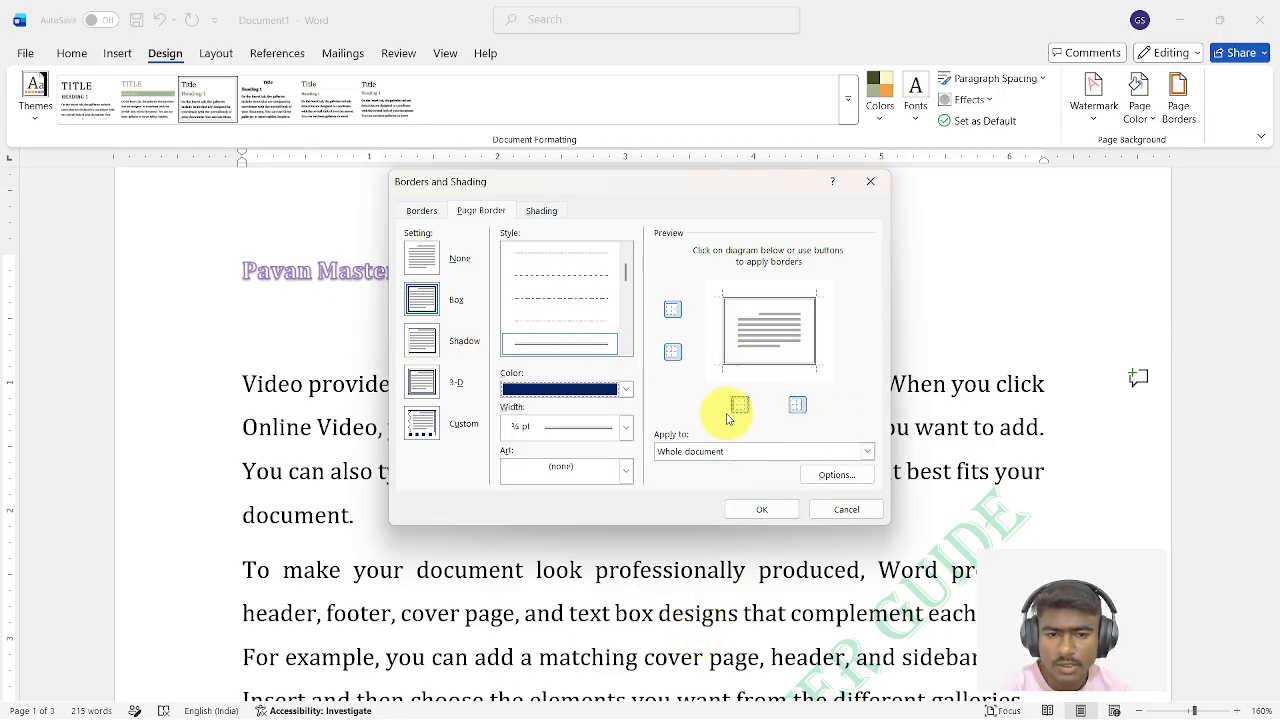
click(627, 430)
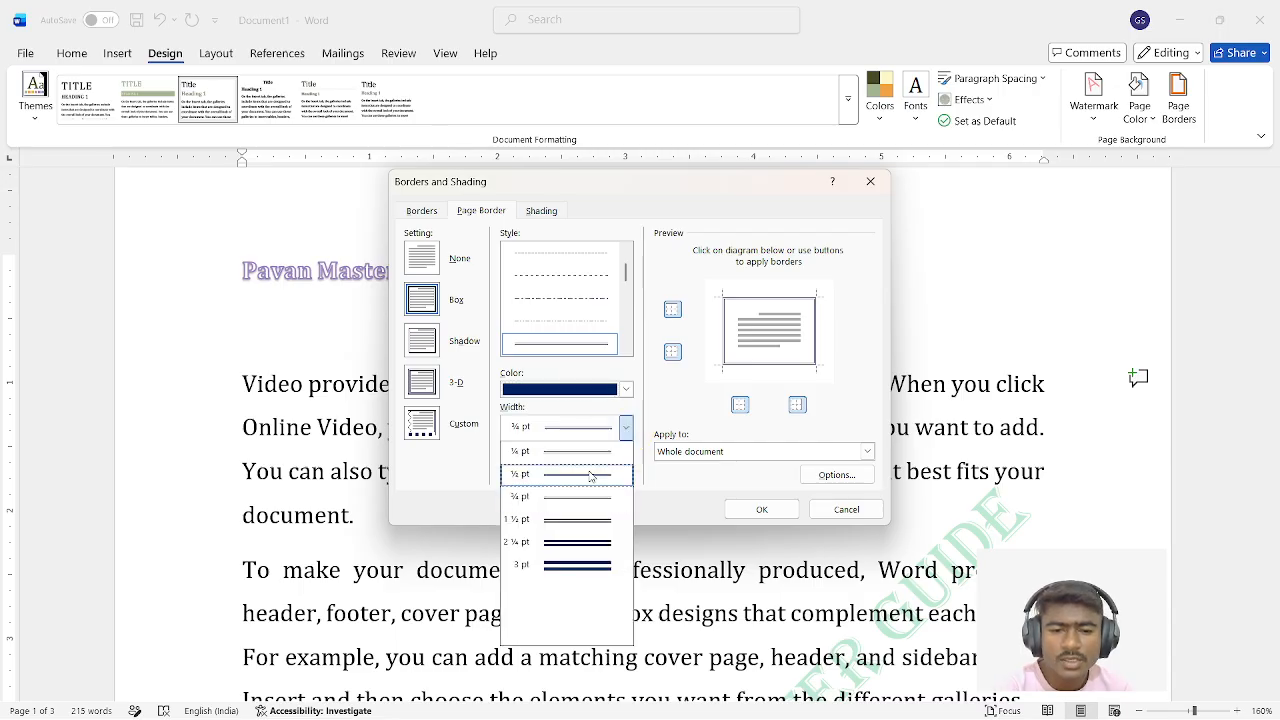
click(576, 524)
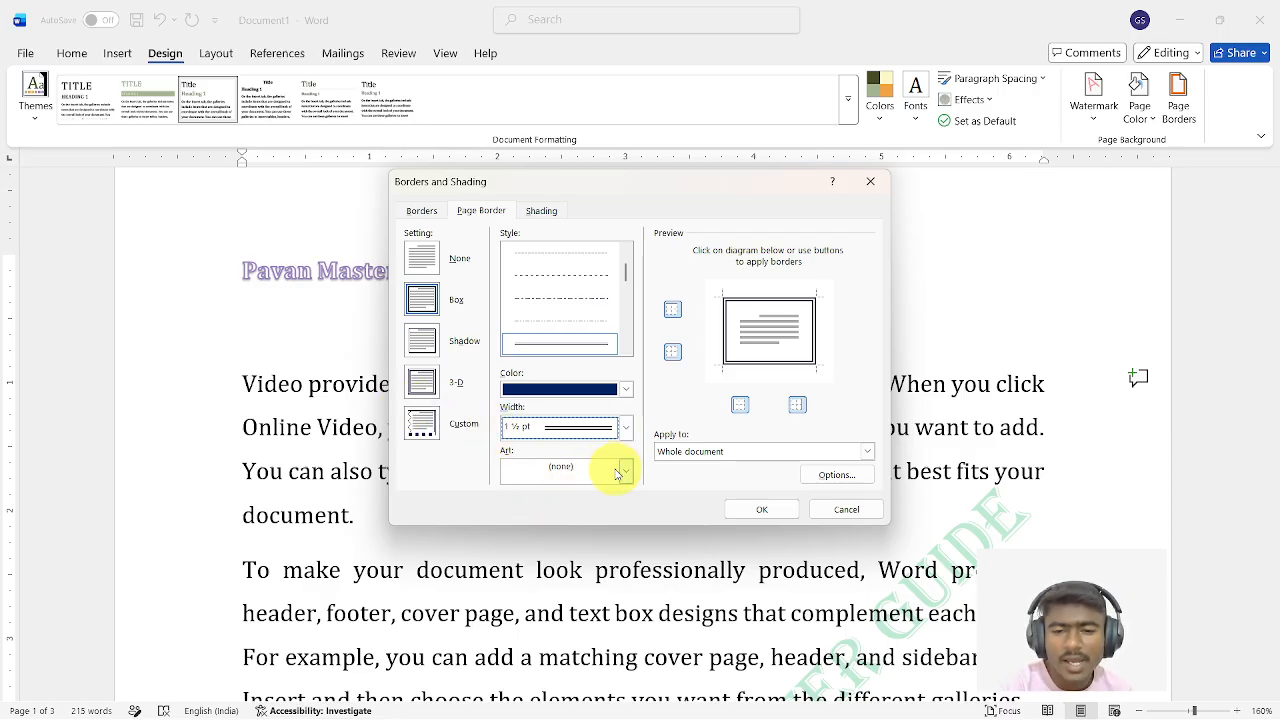
Browse the art borders and choose the red flowers with green leaves for the page border.
click(626, 474)
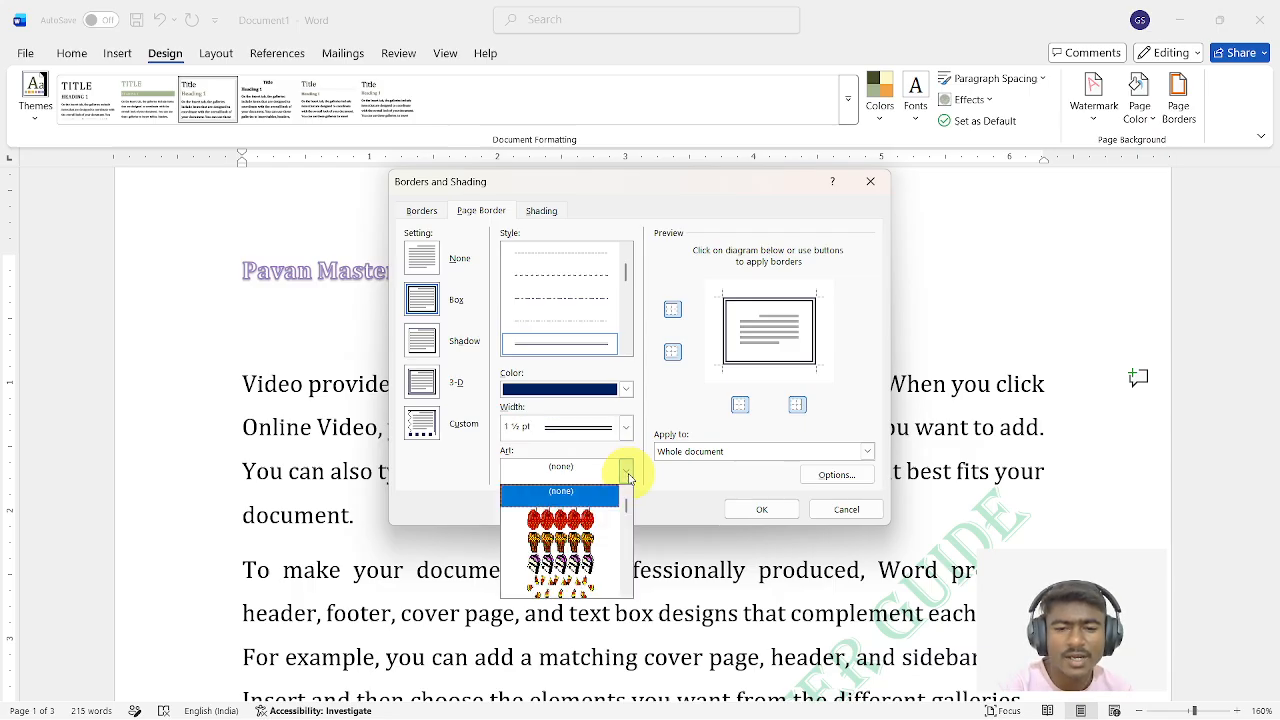
scroll(572, 474, down, 1)
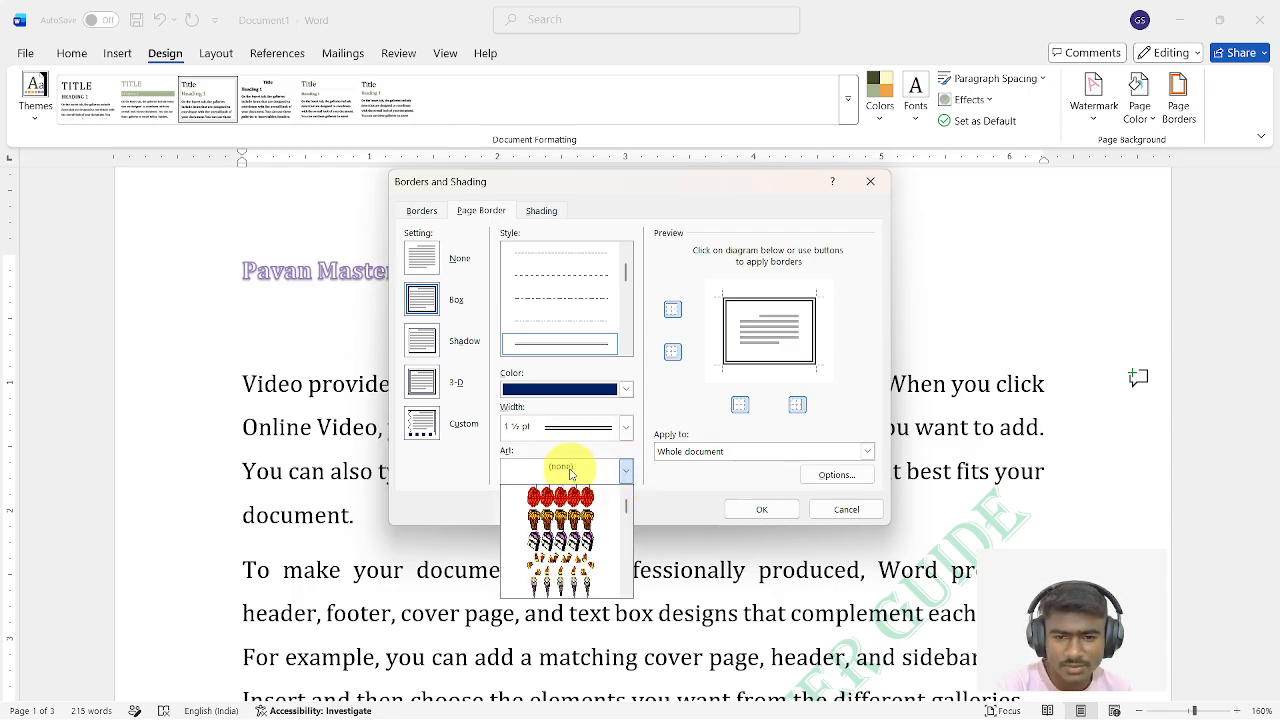
scroll(587, 413, down, 1)
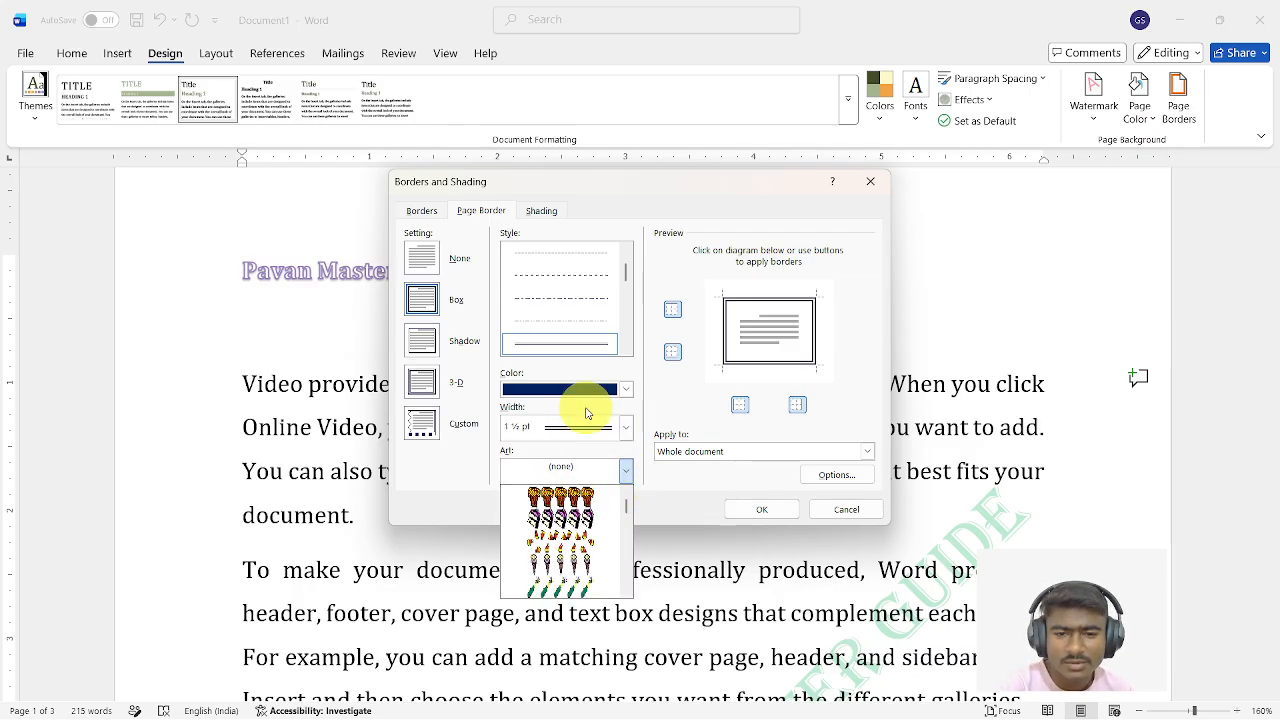
scroll(527, 533, down, 4)
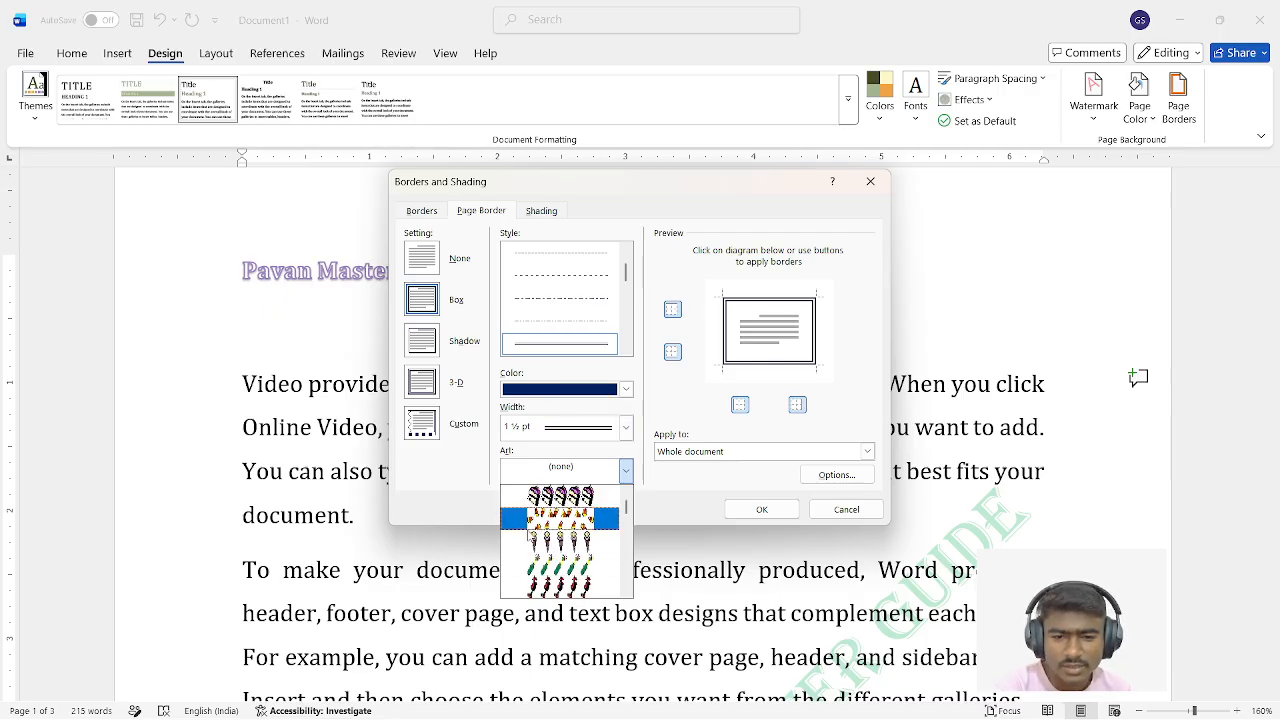
scroll(527, 535, down, 8)
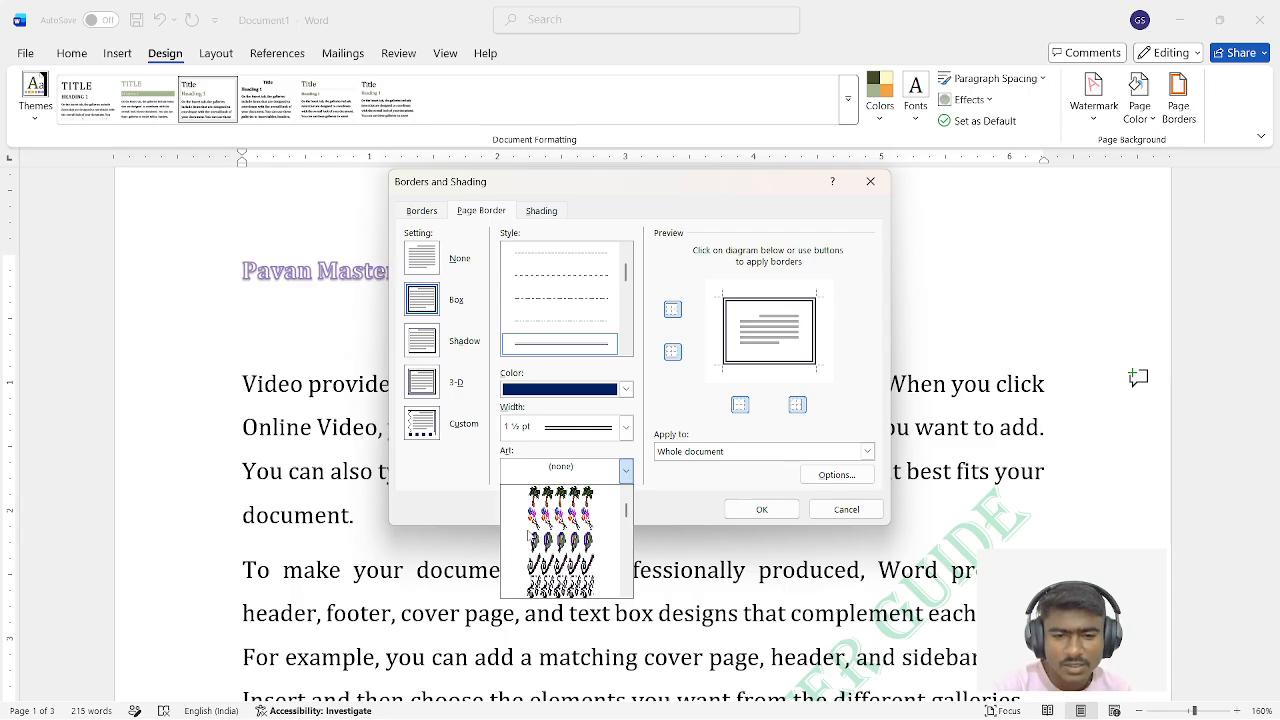
scroll(527, 535, down, 8)
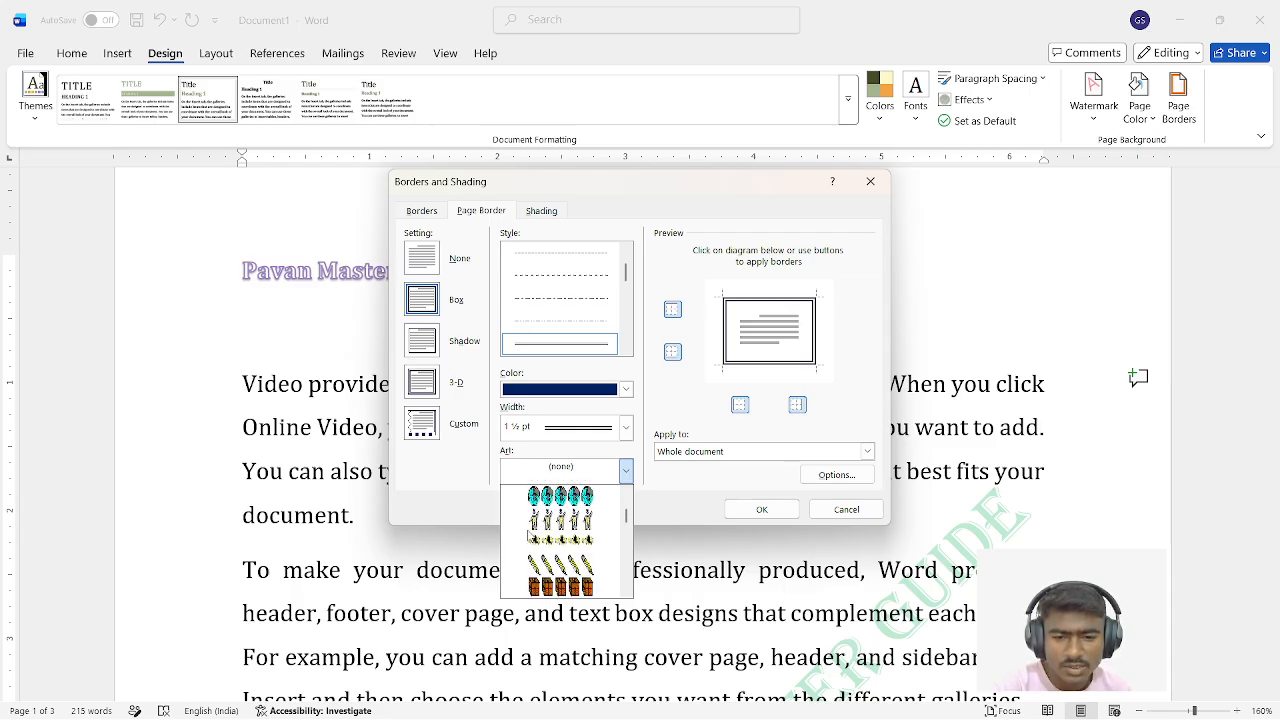
scroll(529, 537, down, 6)
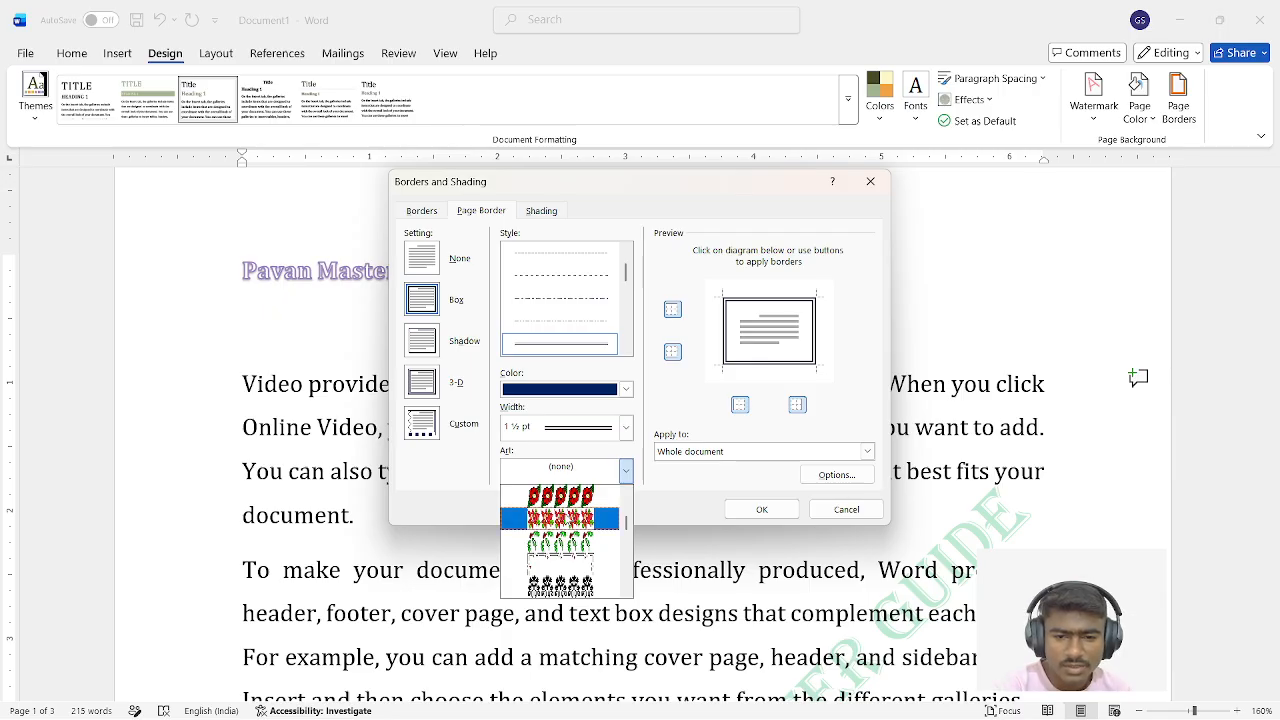
click(560, 518)
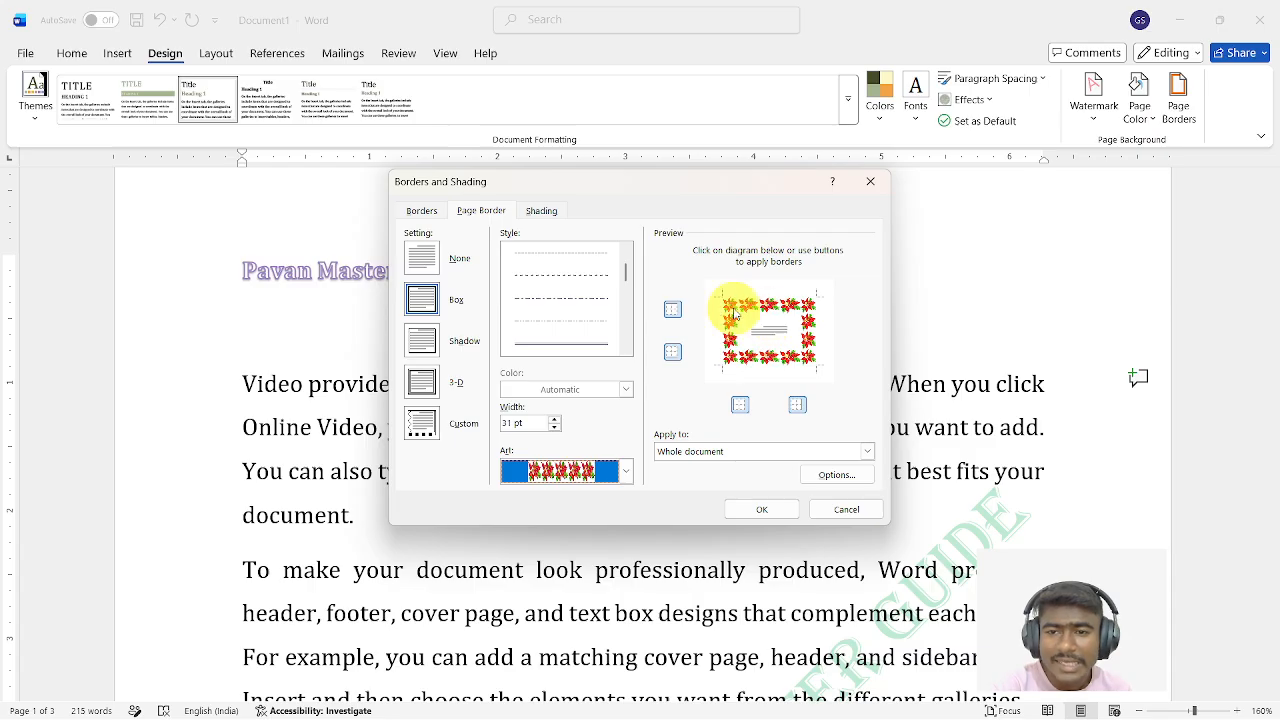
Reduce the width of the flower art border to 15 pt, trying 11 pt along the way.
click(556, 429)
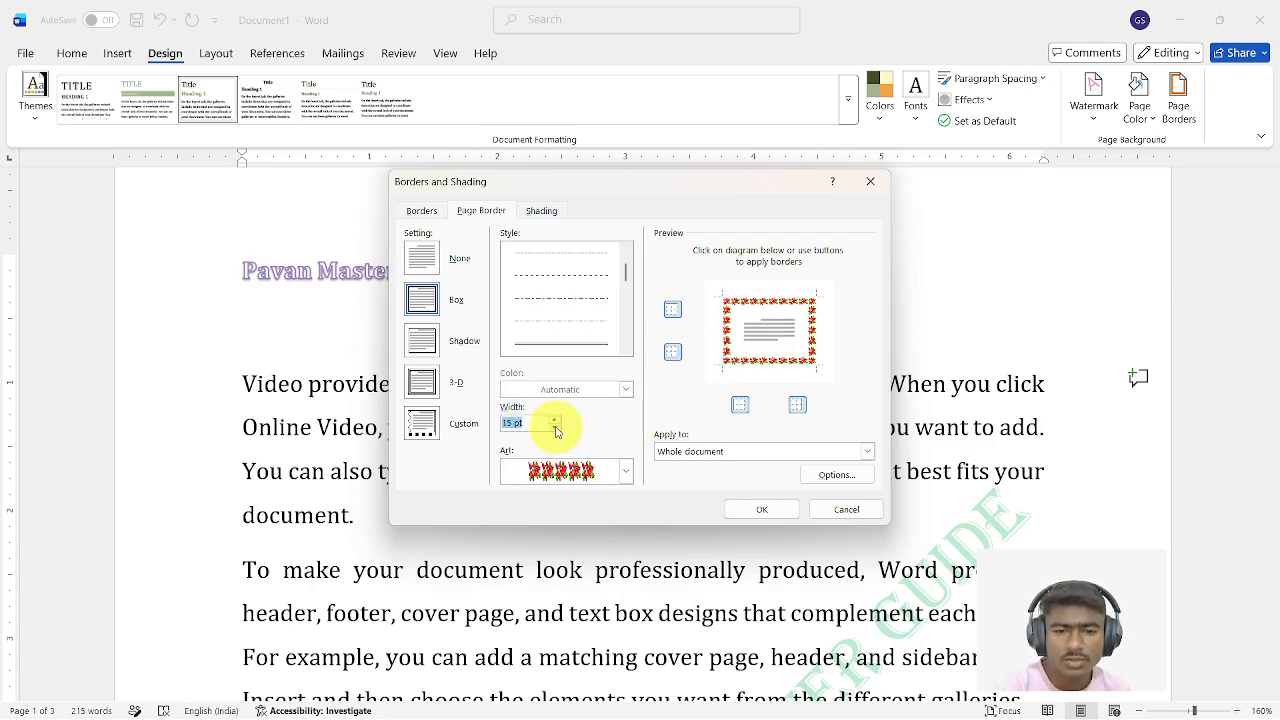
click(555, 421)
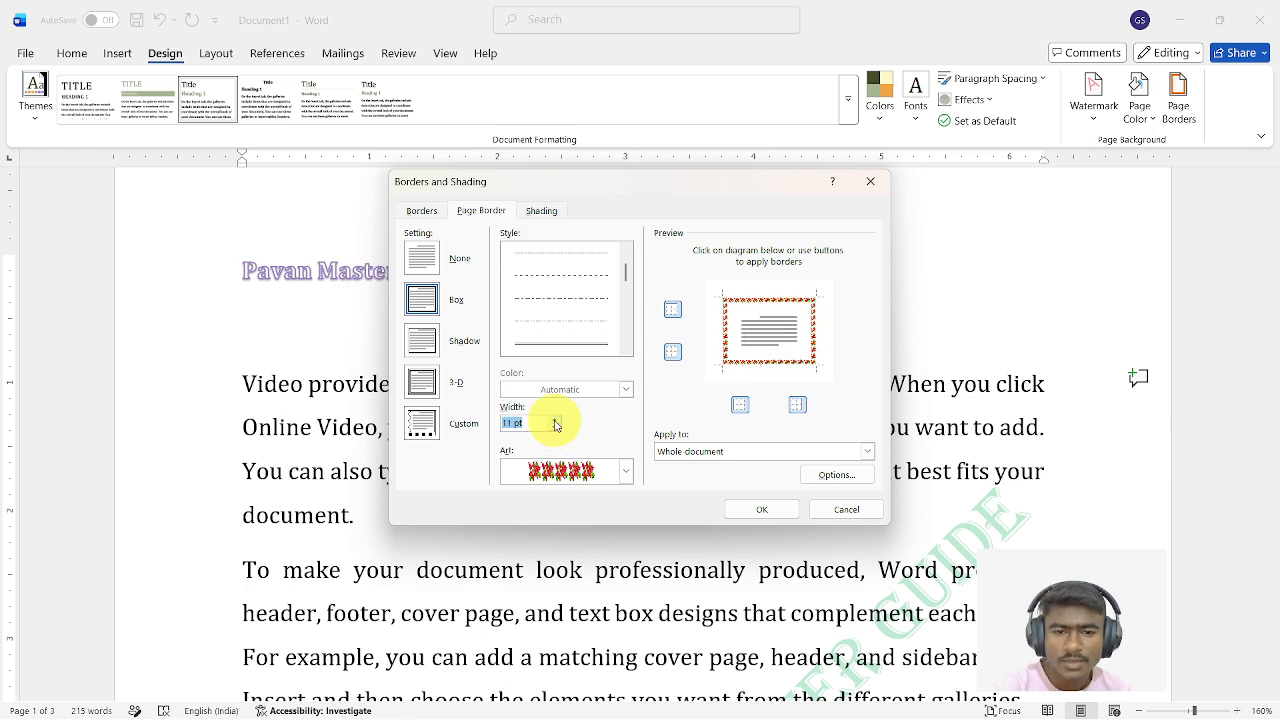
click(555, 421)
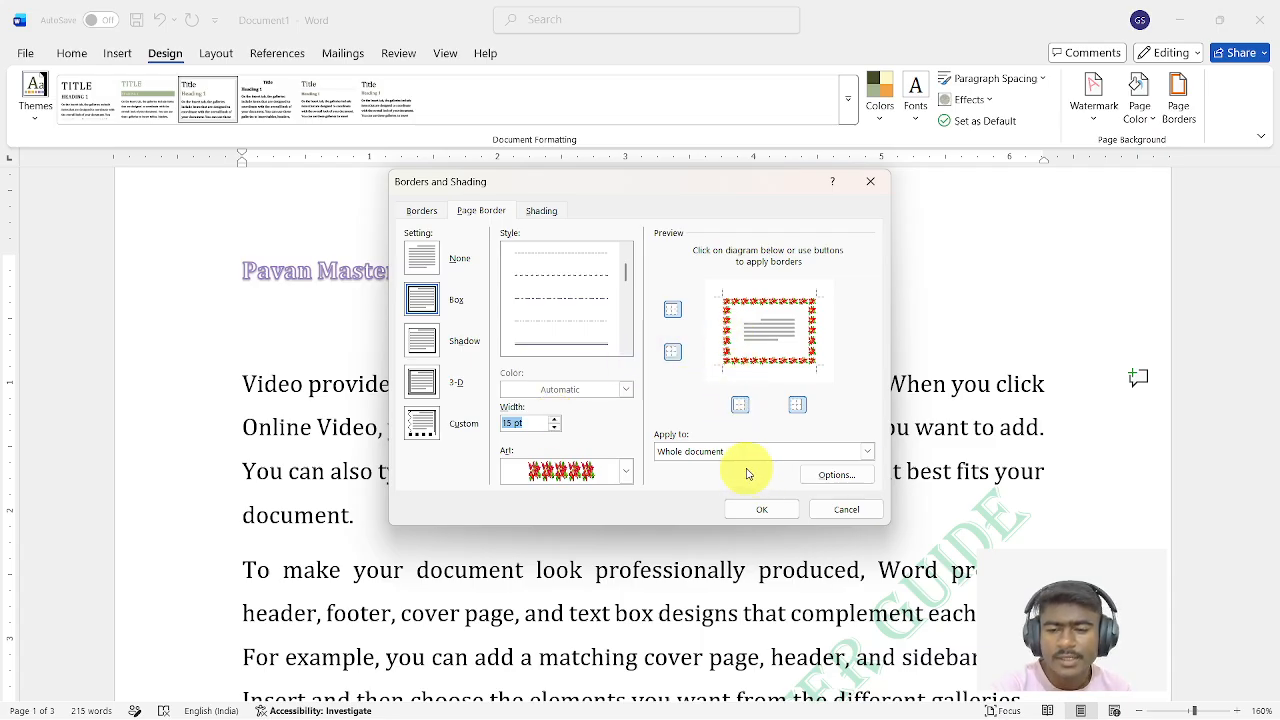
Switch the left, bottom, top and right edges of the flower border off and on again, one at a time.
click(743, 406)
click(743, 406)
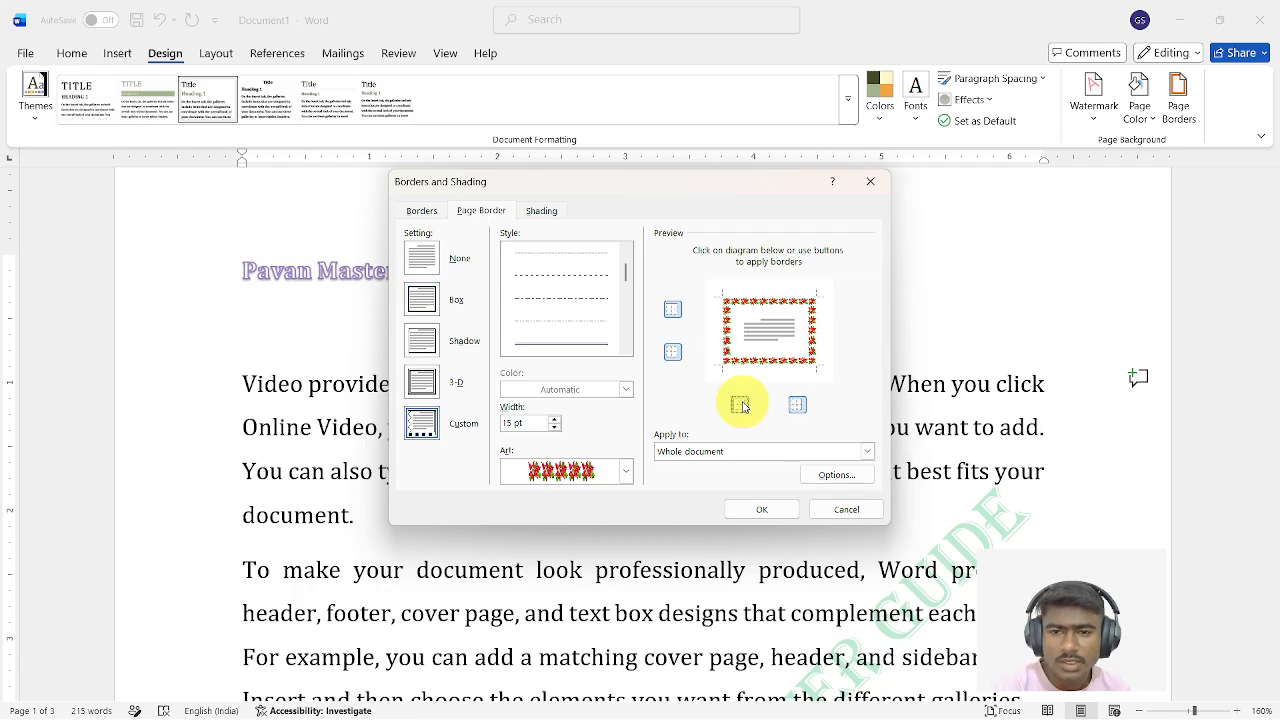
click(670, 355)
click(670, 355)
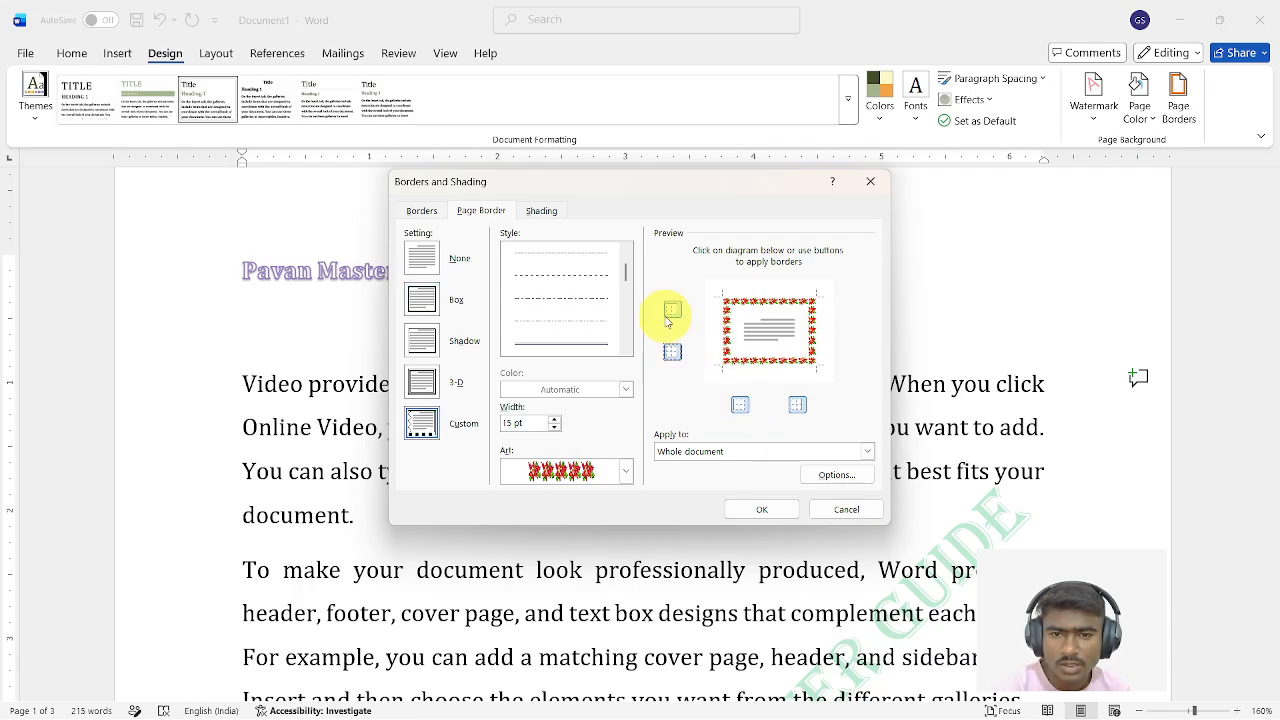
click(670, 310)
click(670, 310)
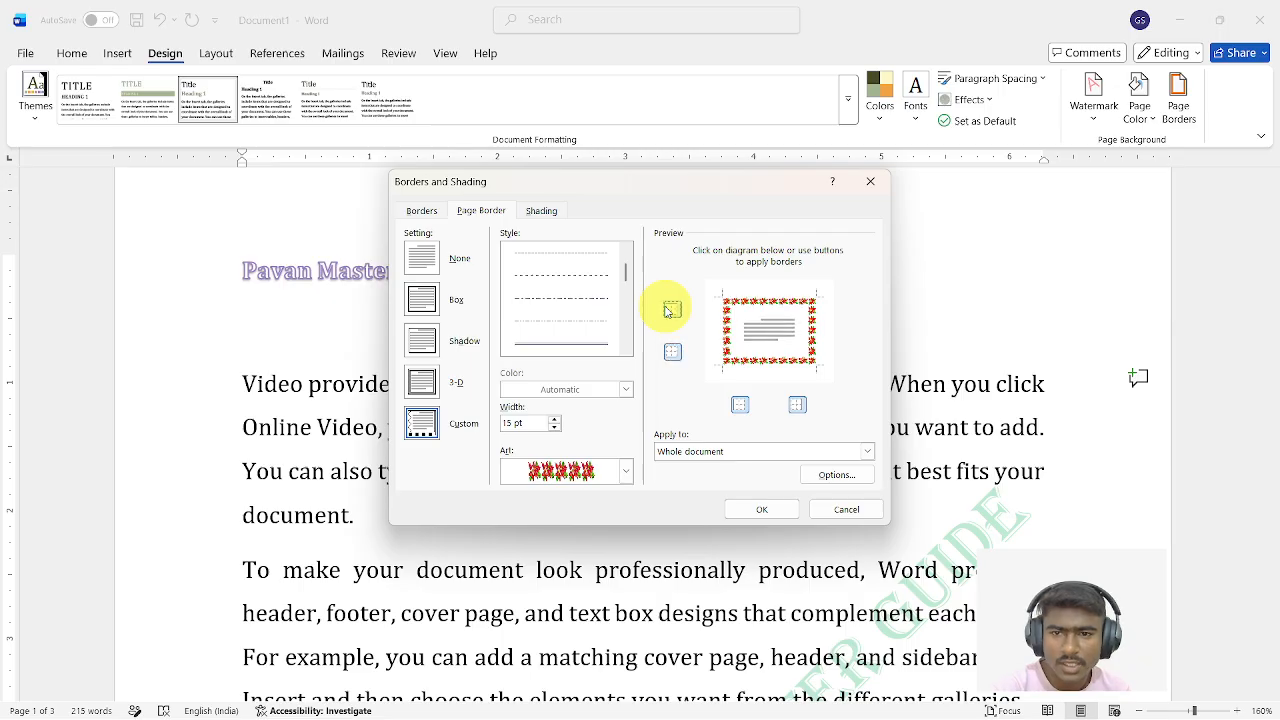
click(799, 406)
click(799, 406)
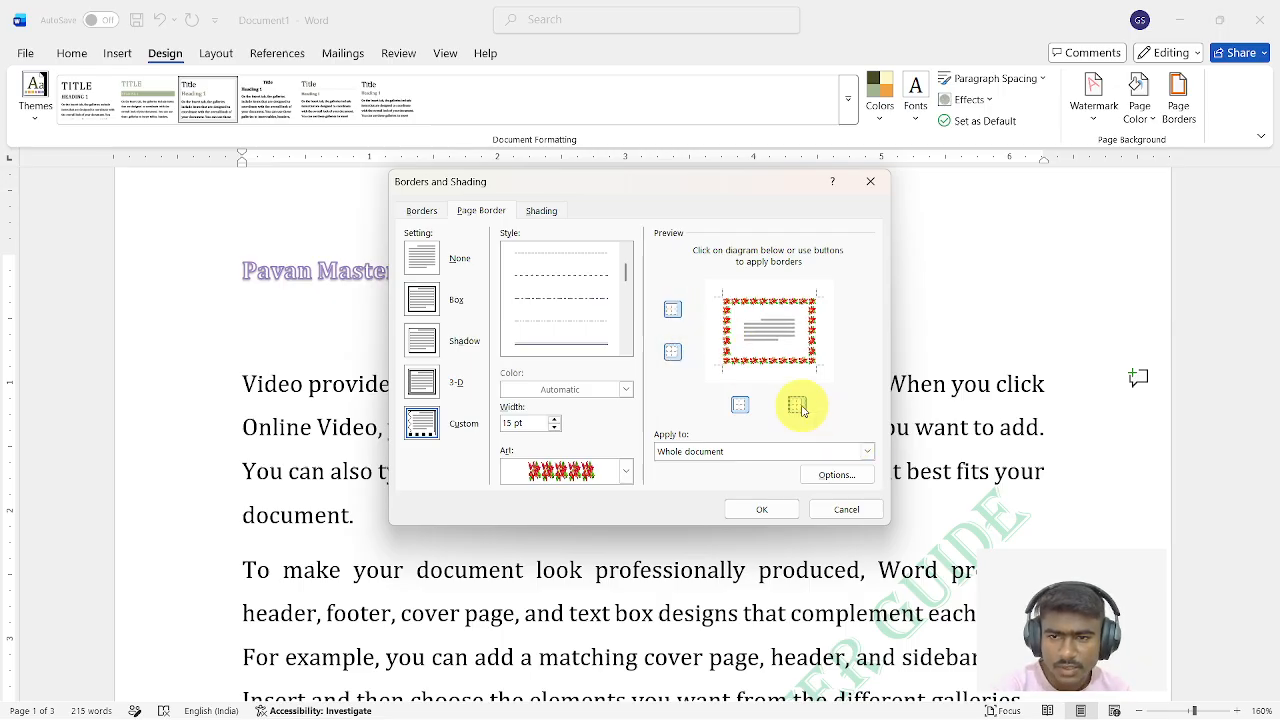
Apply the red flower art border to the whole document and check it on all the pages.
click(665, 451)
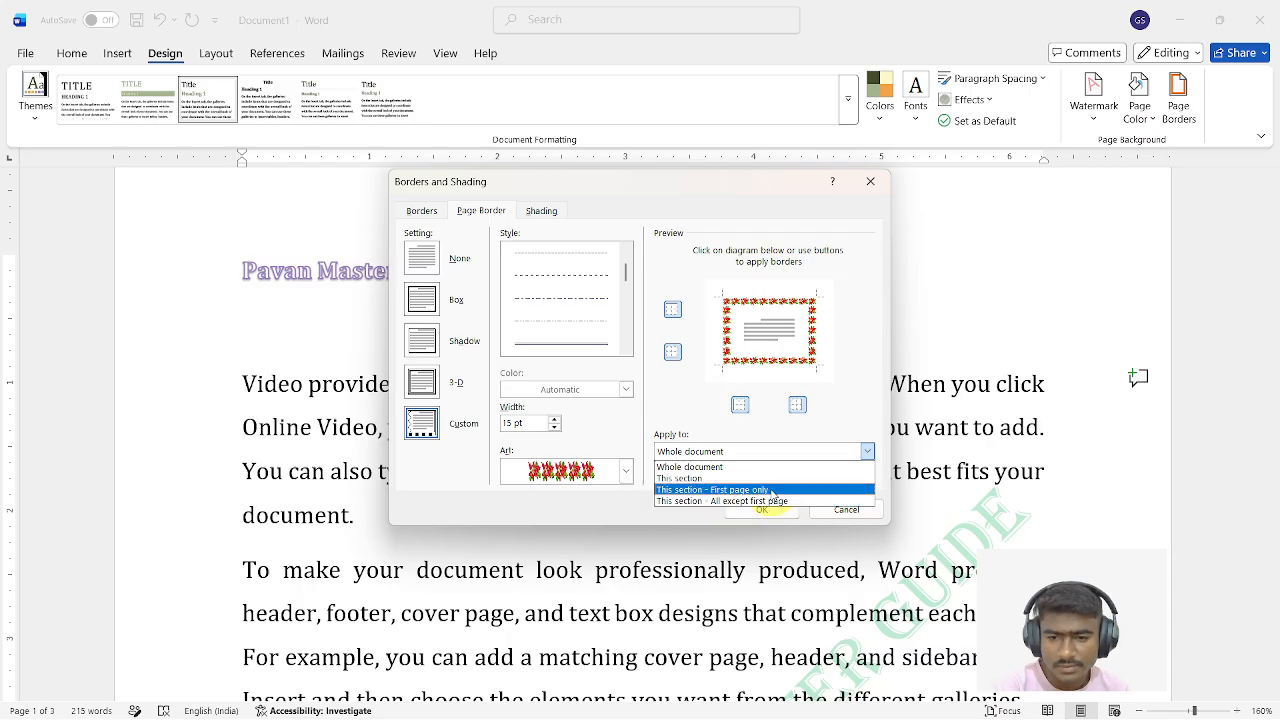
click(700, 467)
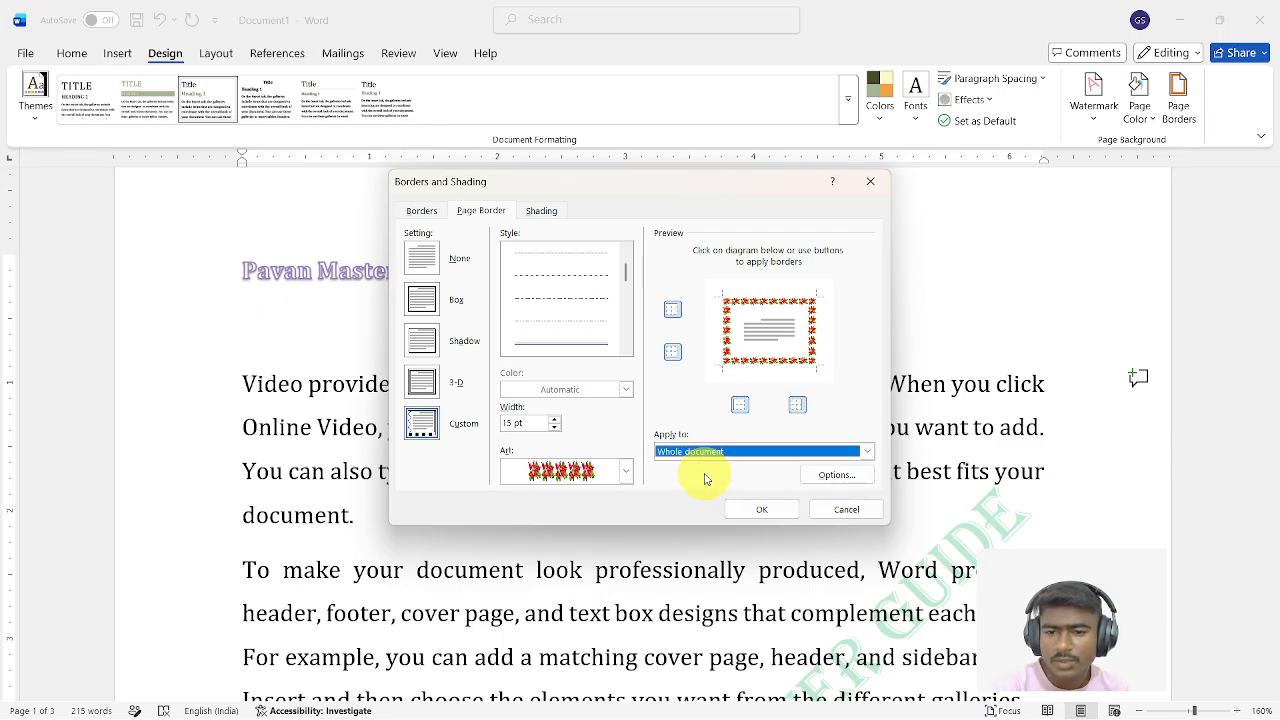
click(748, 510)
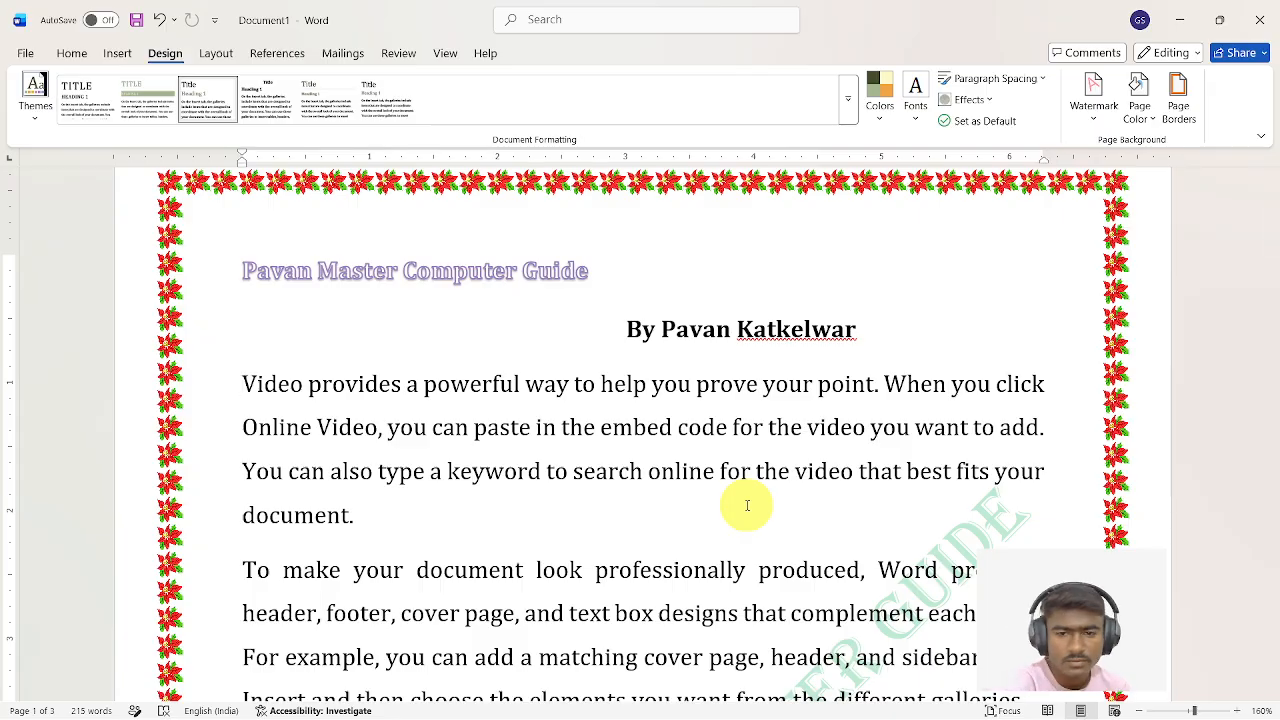
scroll(747, 505, up, 2)
scroll(747, 505, down, 10)
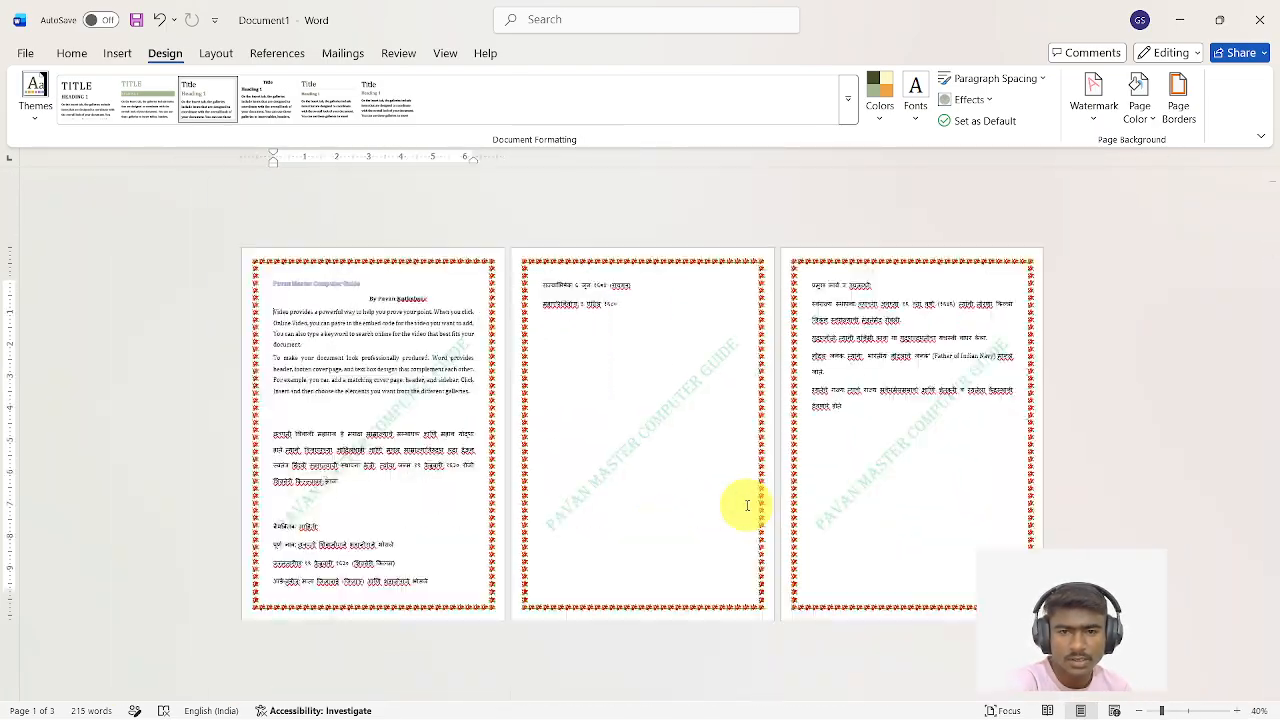
scroll(747, 505, up, 1)
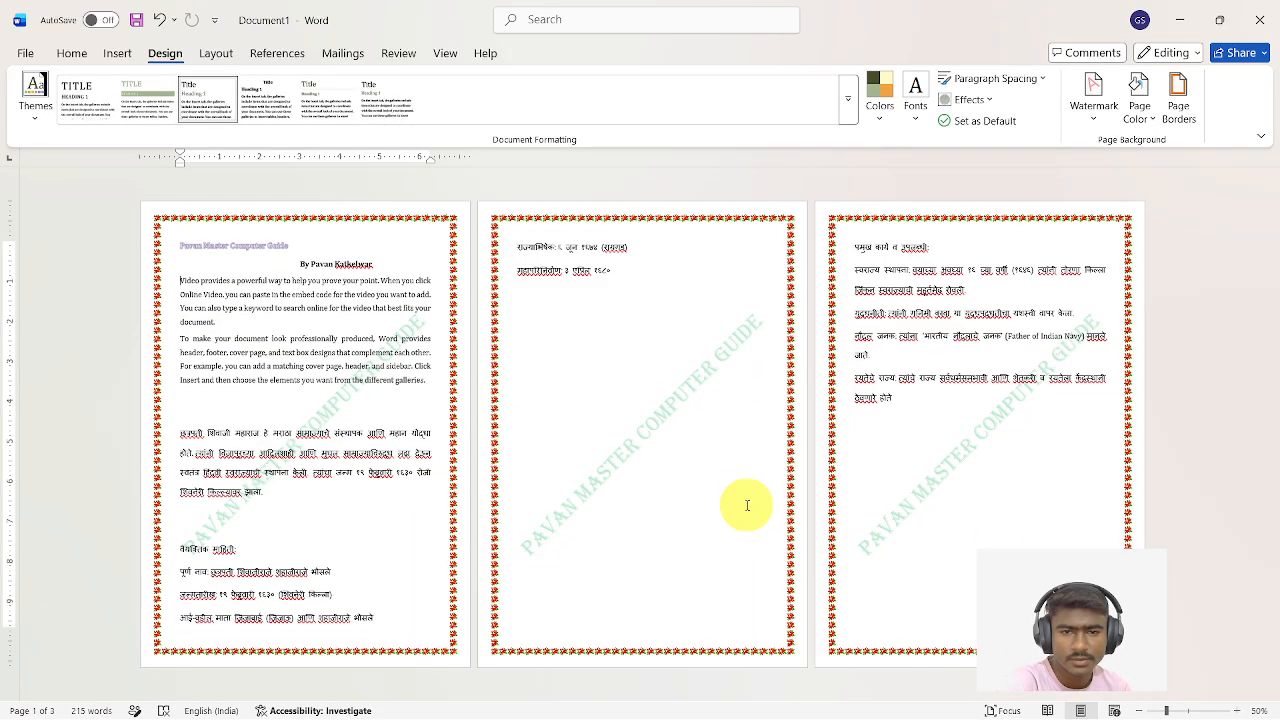
scroll(747, 505, up, 7)
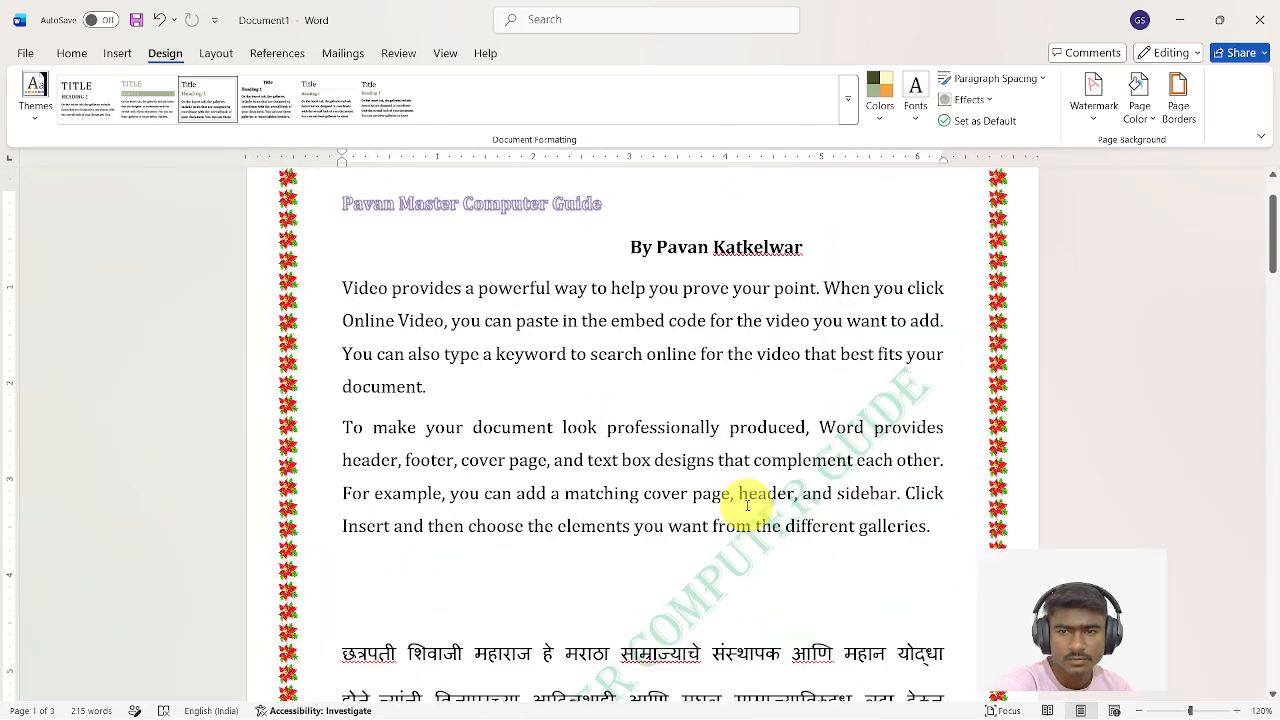
scroll(747, 505, down, 3)
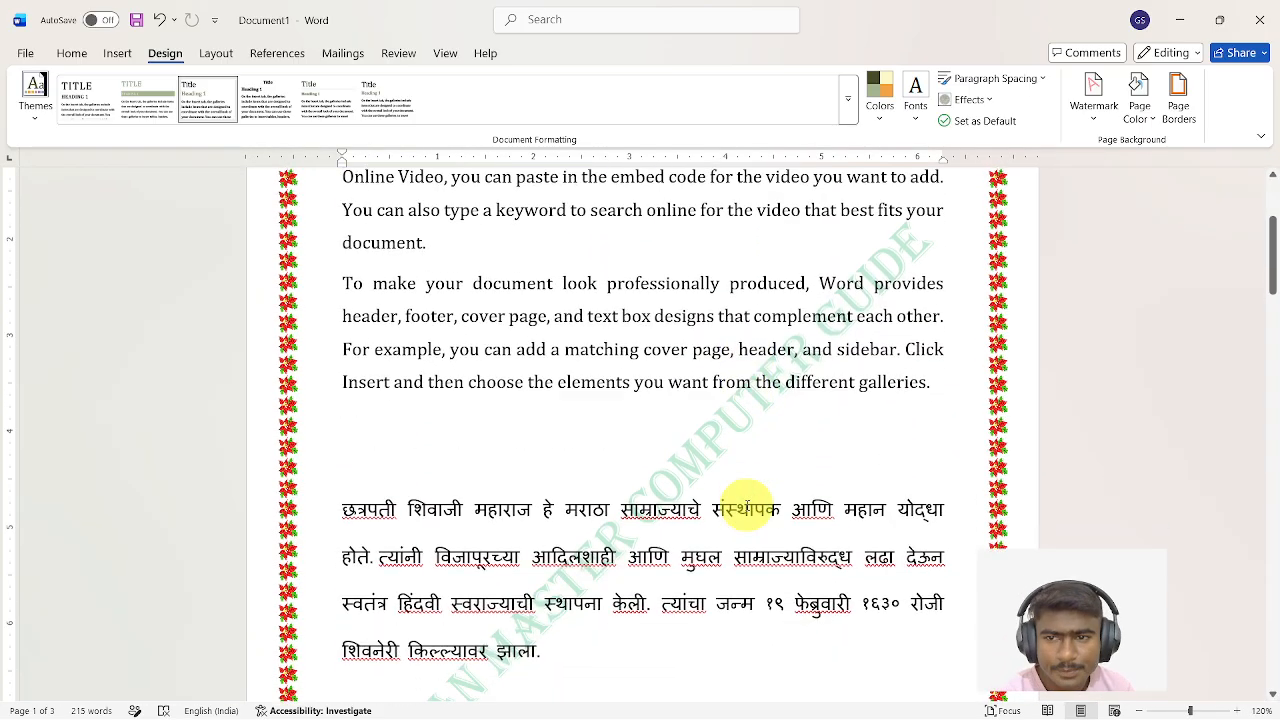
Remove the flower page border from the whole document by choosing the None setting.
click(1170, 113)
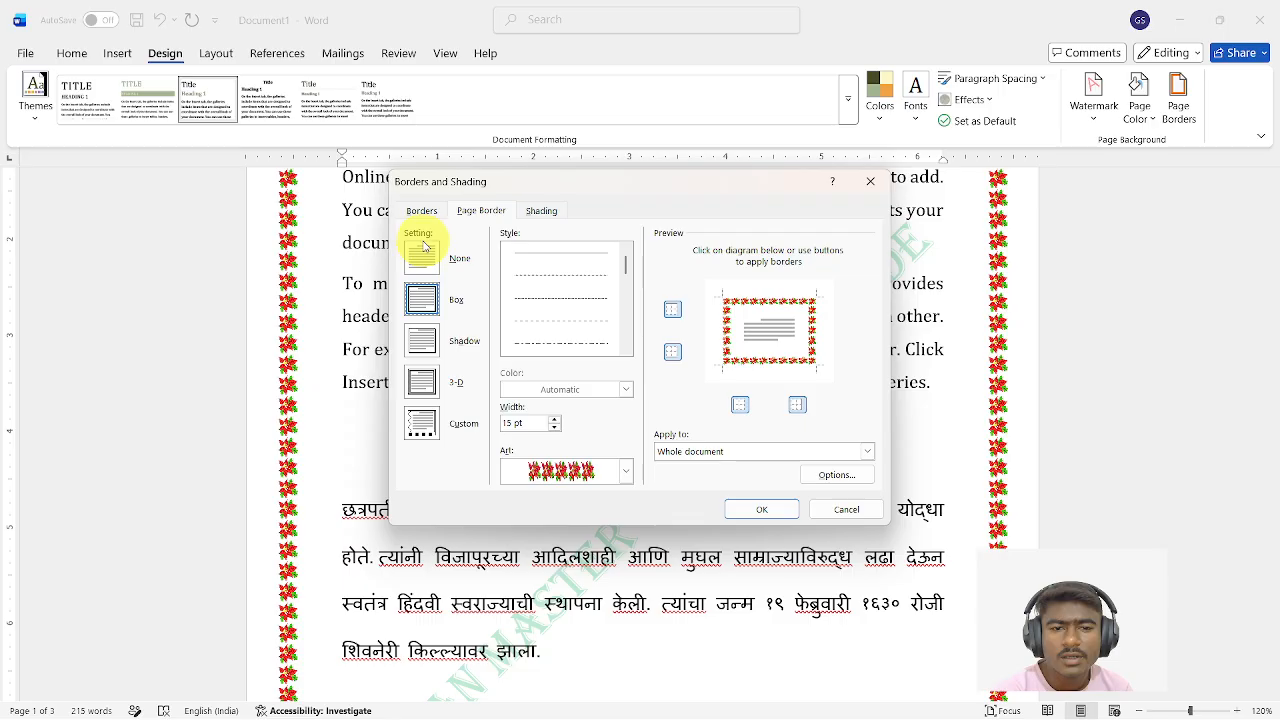
click(437, 265)
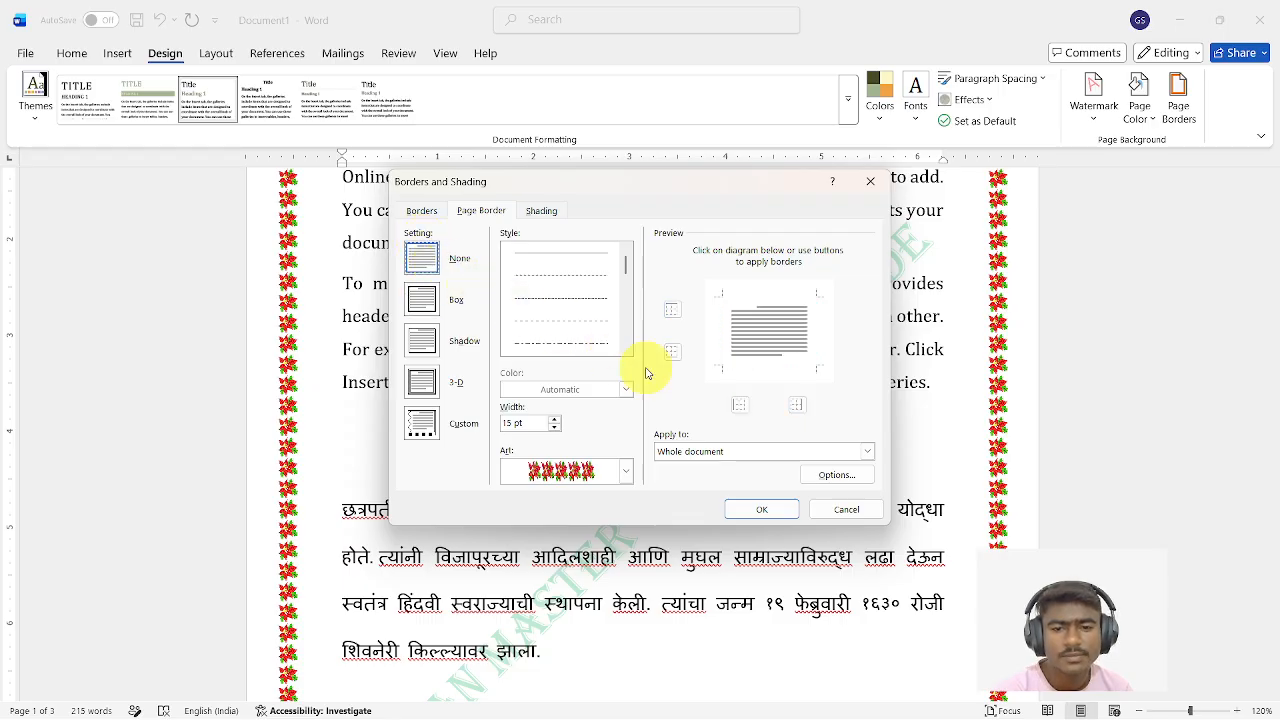
click(768, 512)
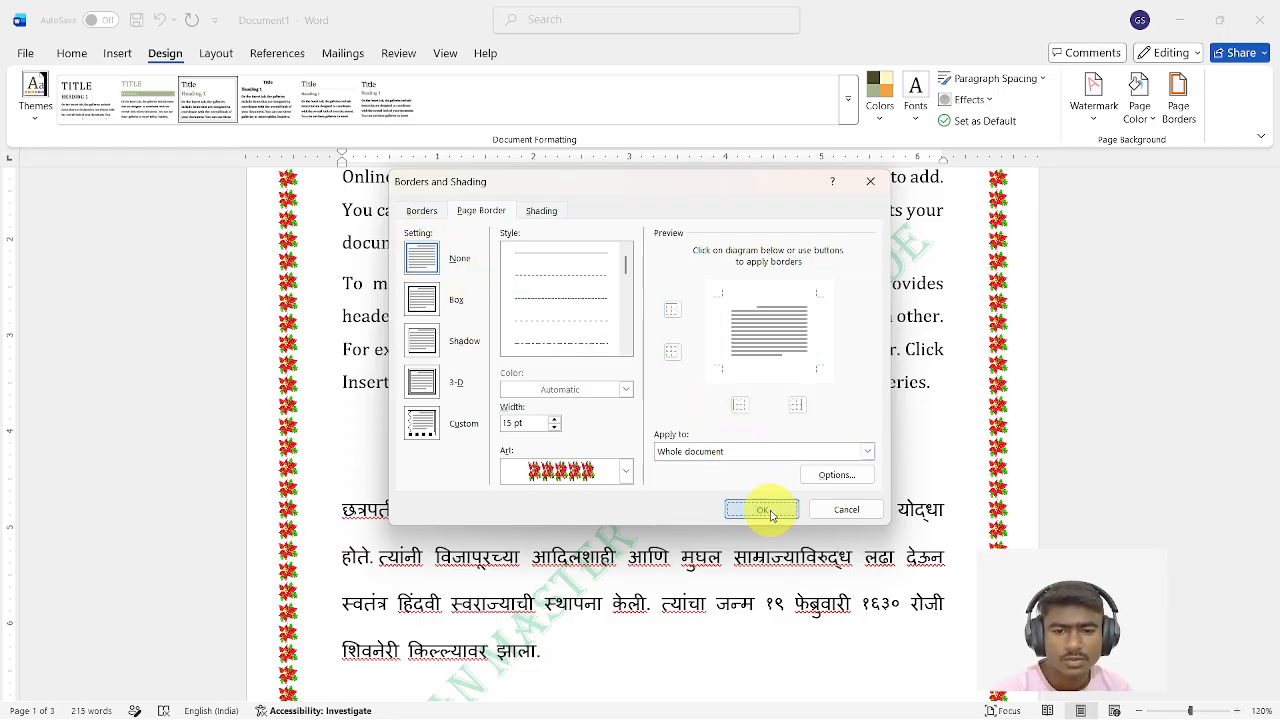
scroll(724, 453, up, 4)
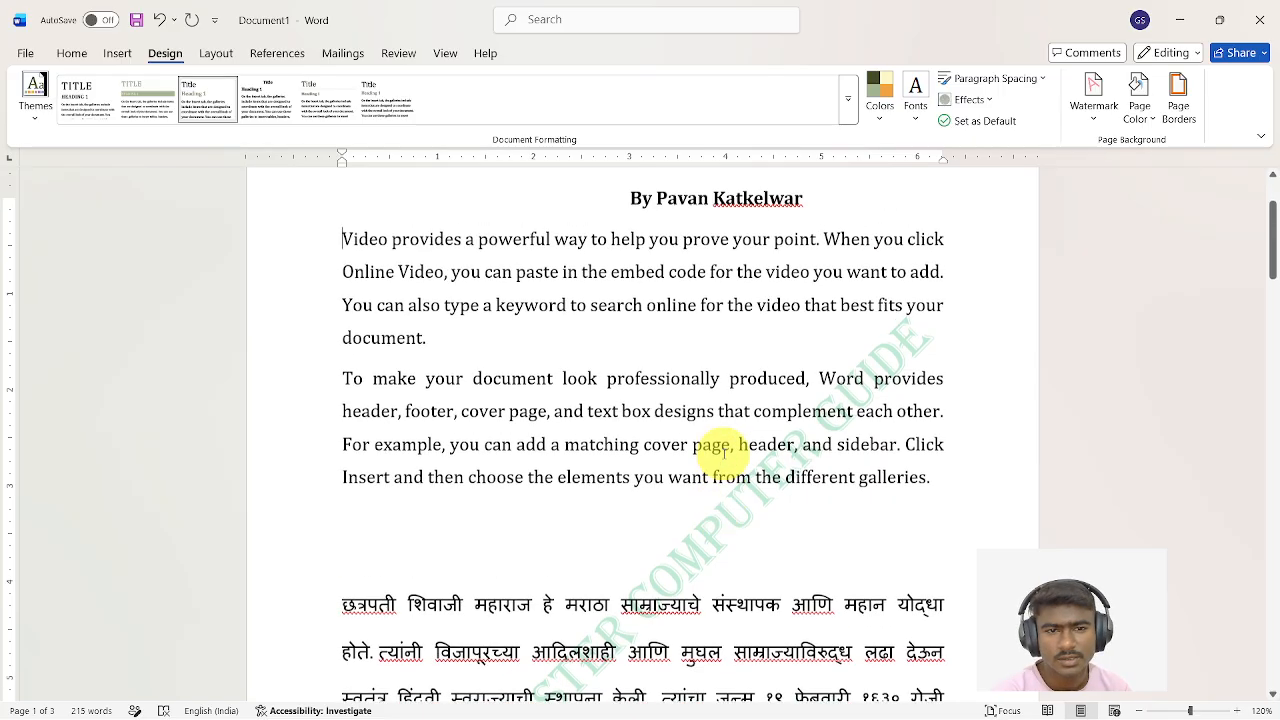